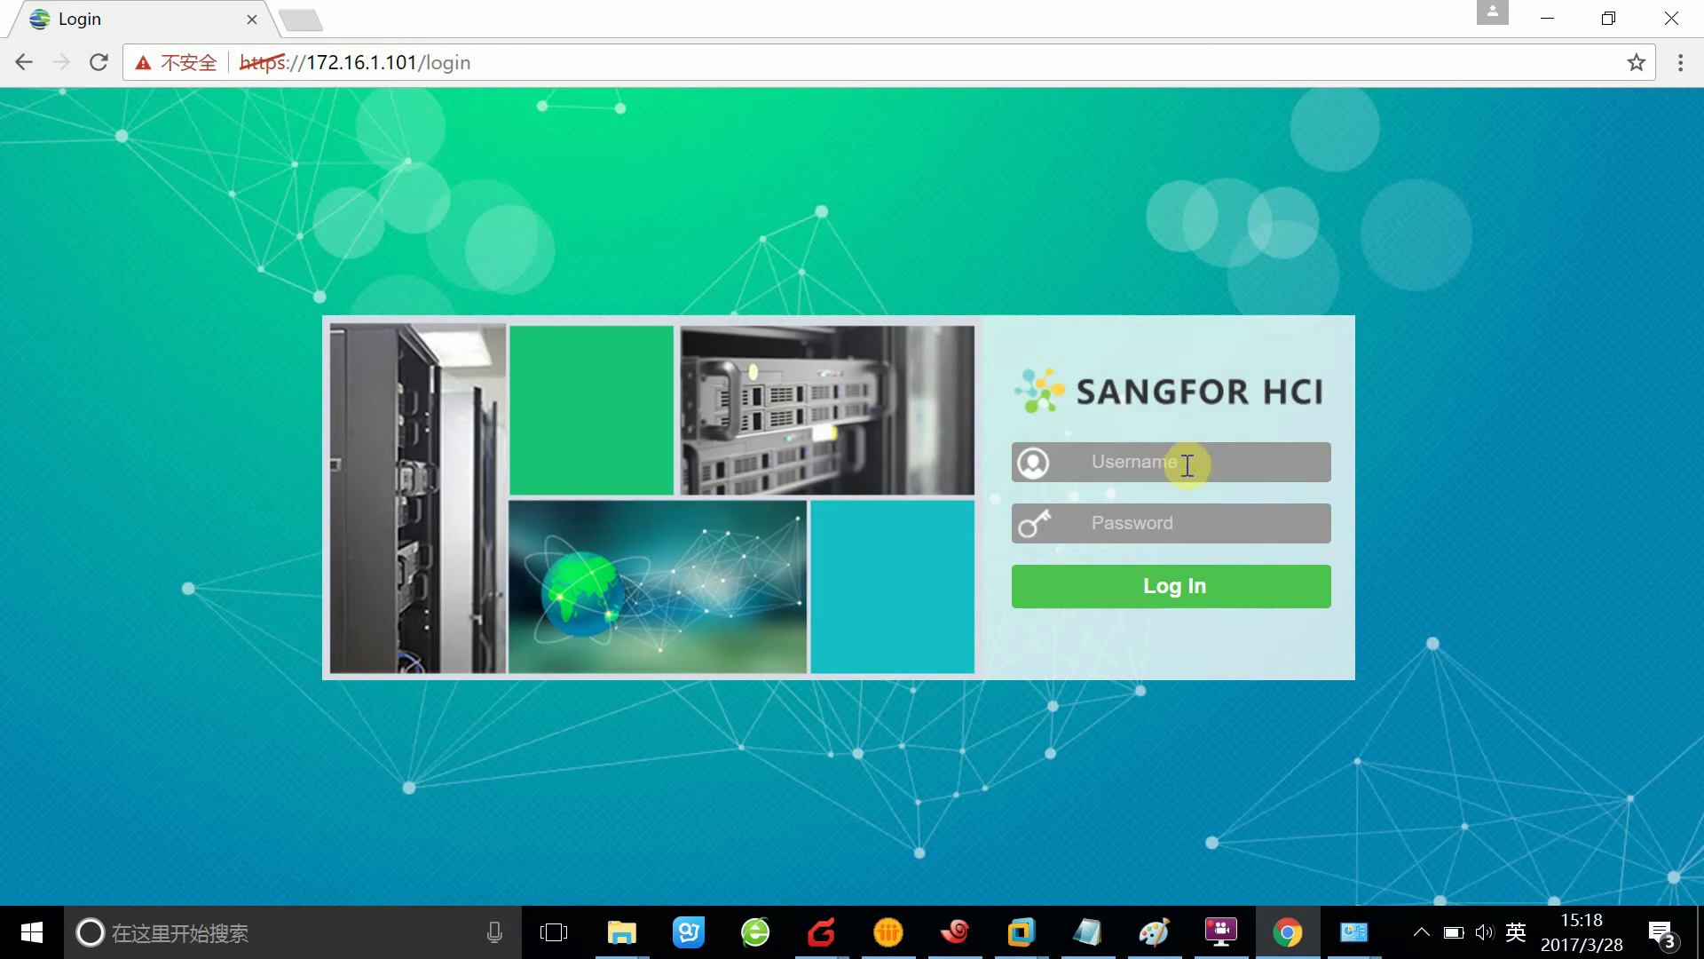
Log in to the HCI console as admin with the administrator password
type("admin")
left_click(1129, 503)
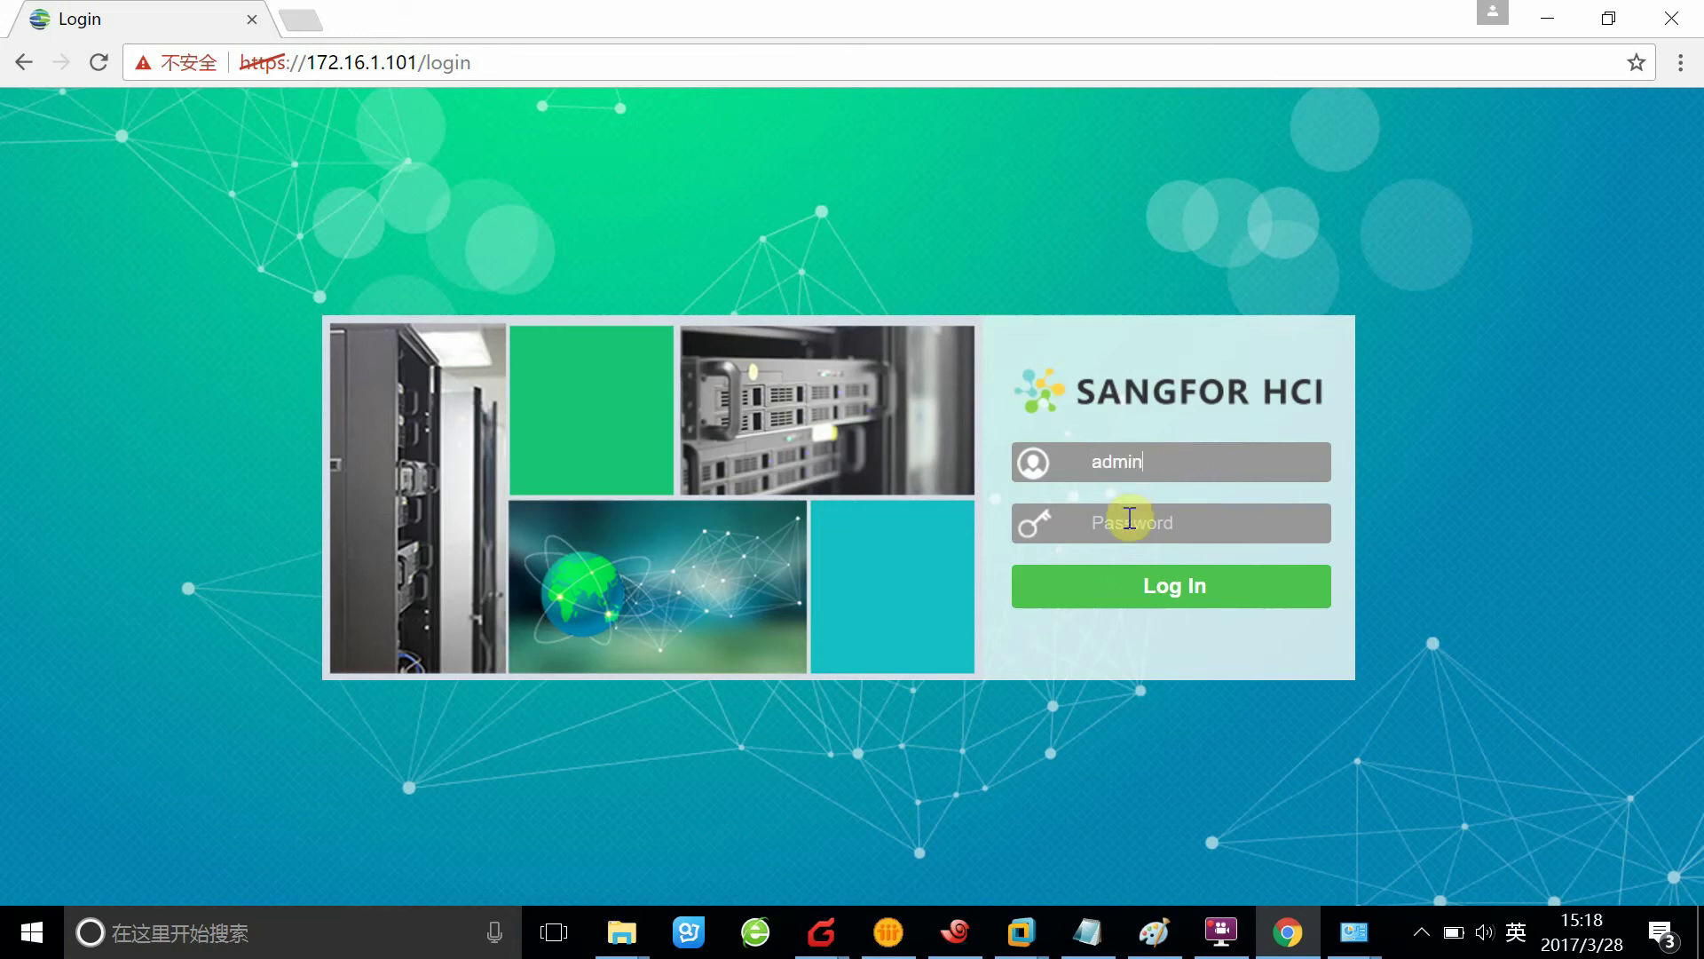
type("admin")
left_click(1154, 597)
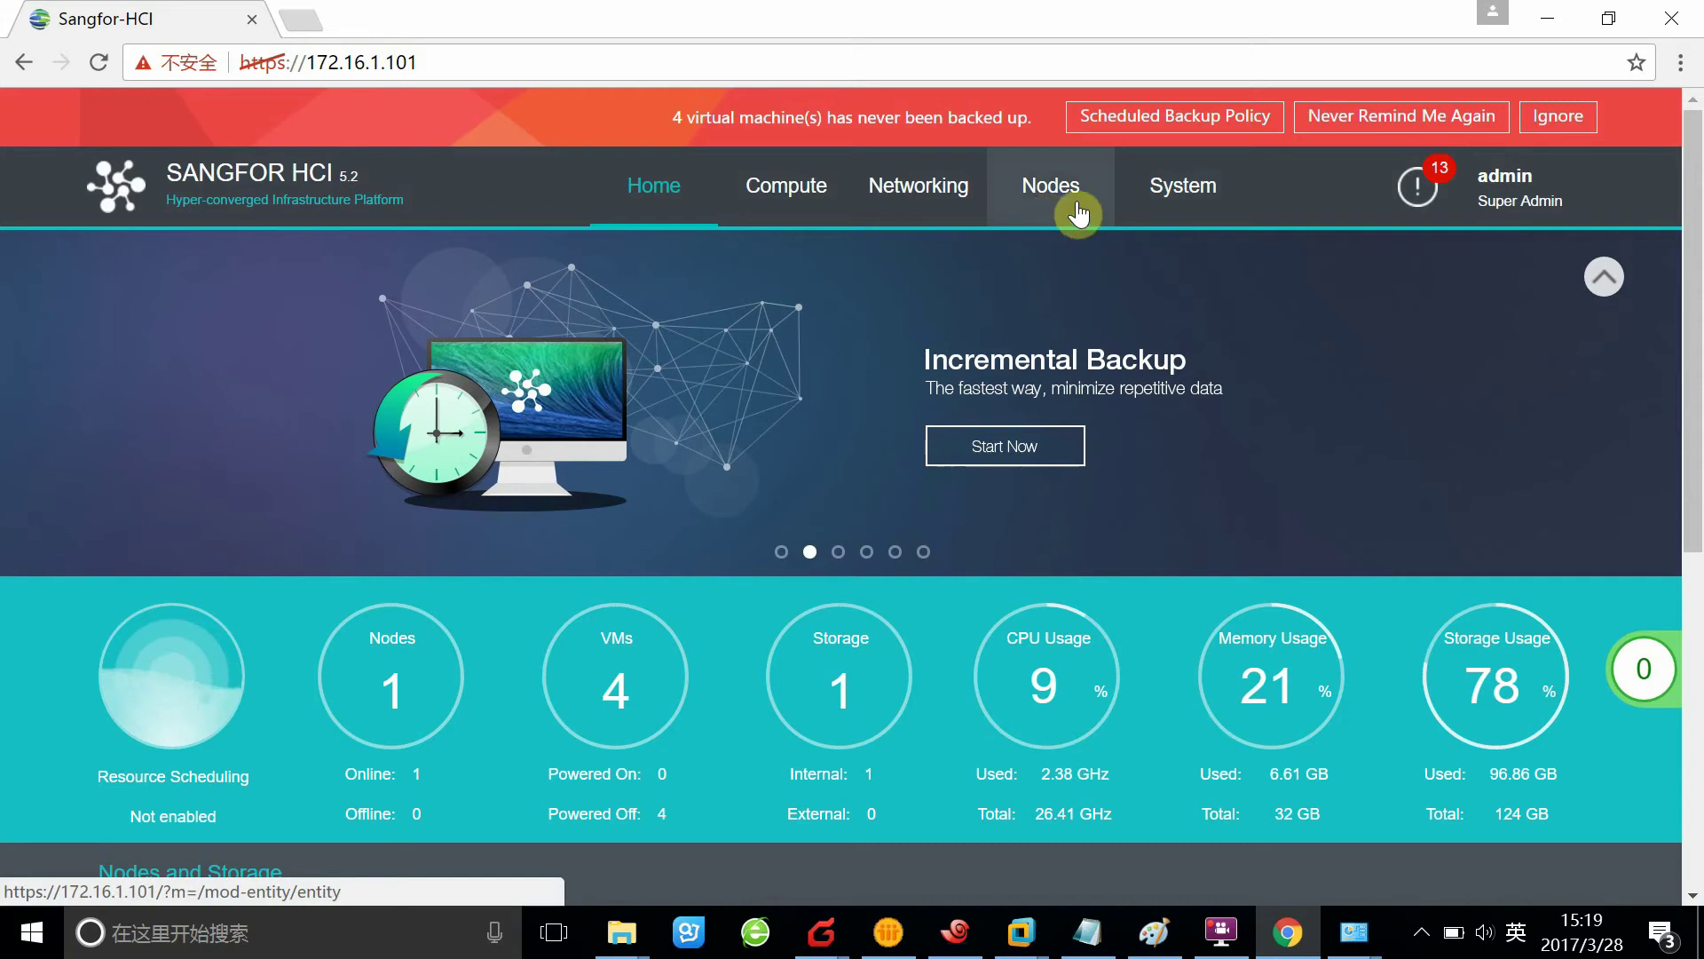
Review the master node's eth0 interface IP and netmask in the Communication Interface dialog
left_click(1048, 199)
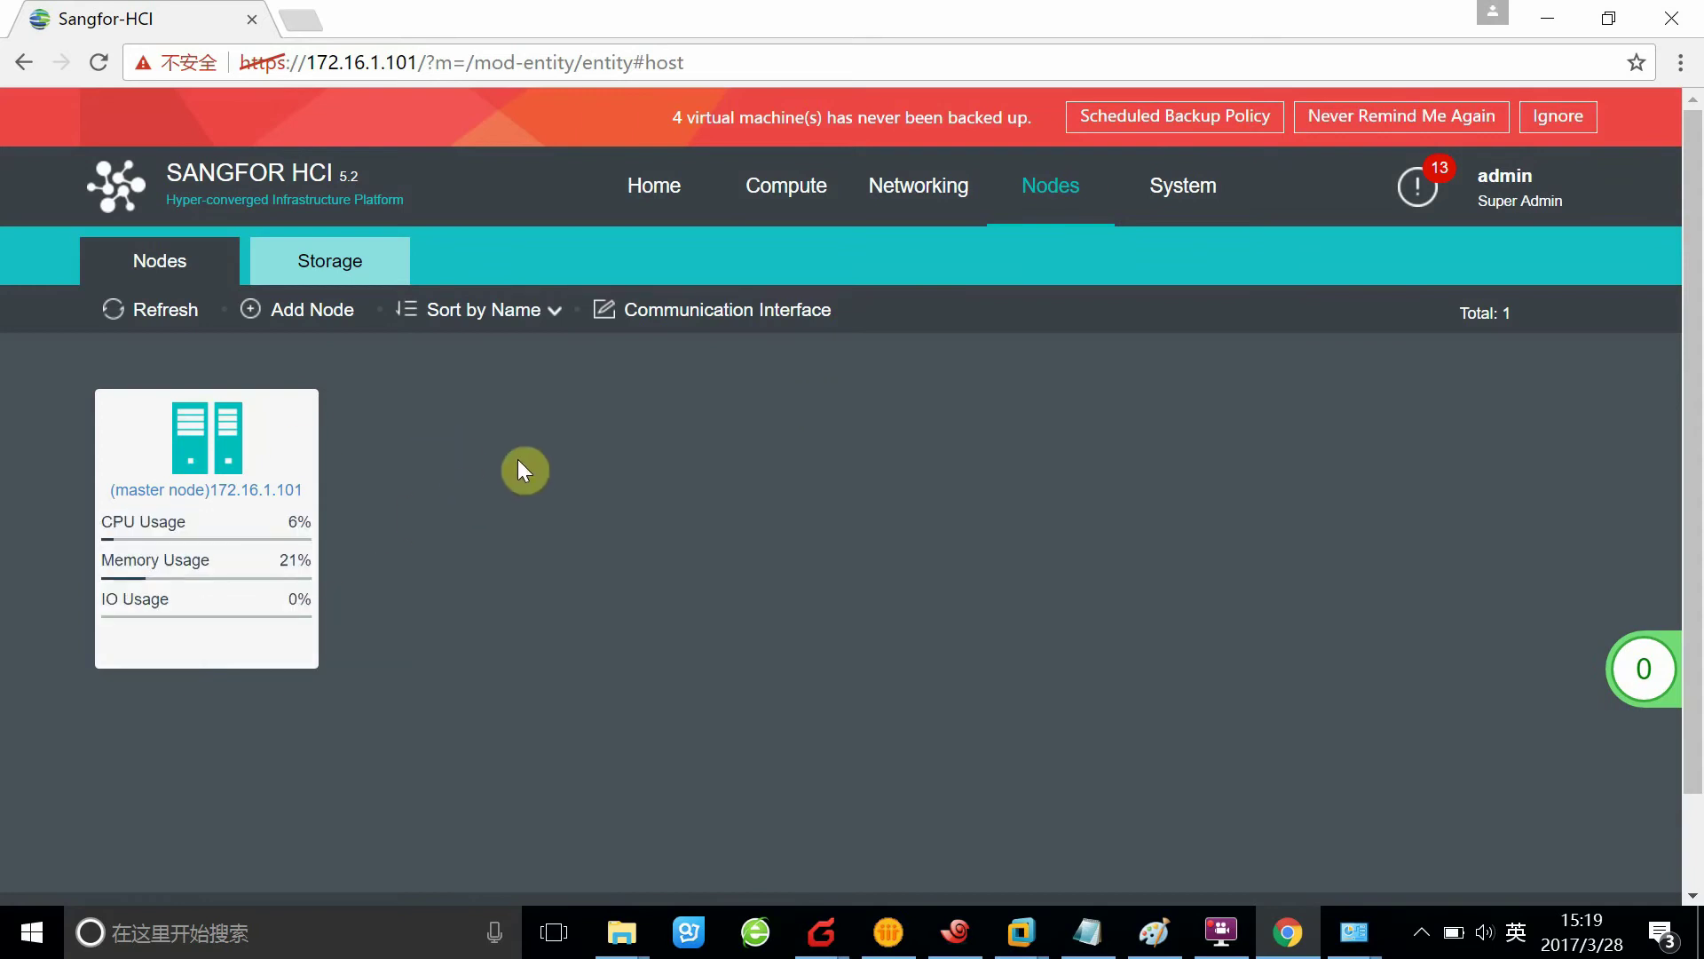
left_click(726, 326)
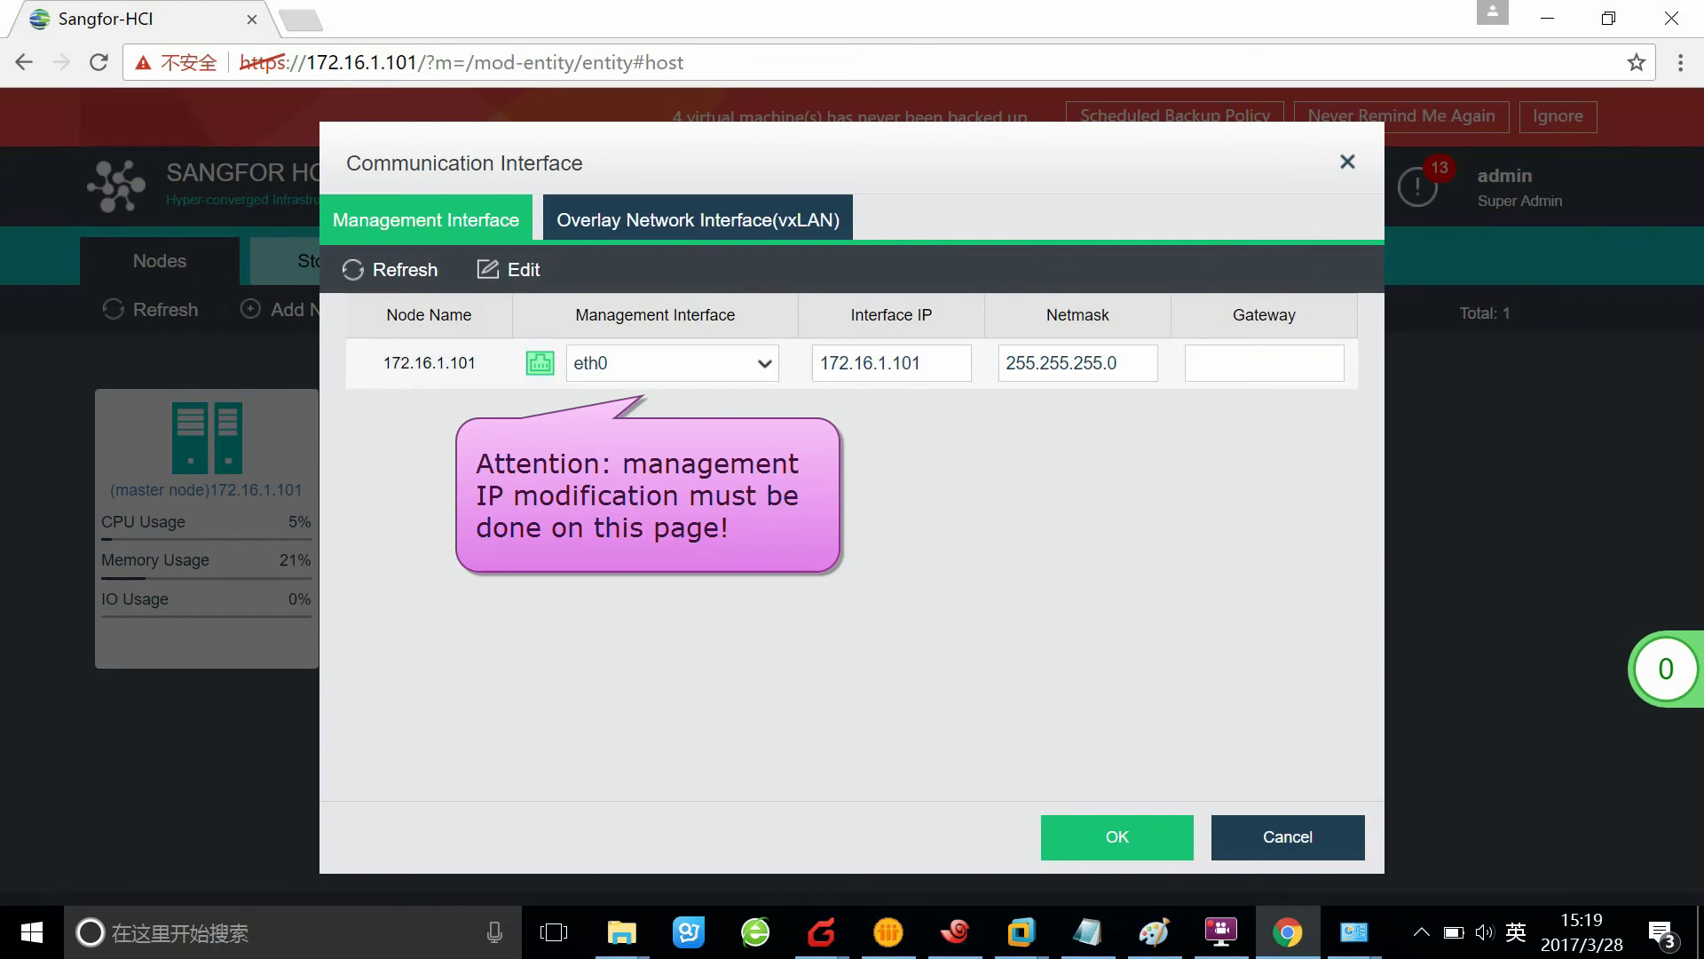
left_click_drag(924, 363, 814, 363)
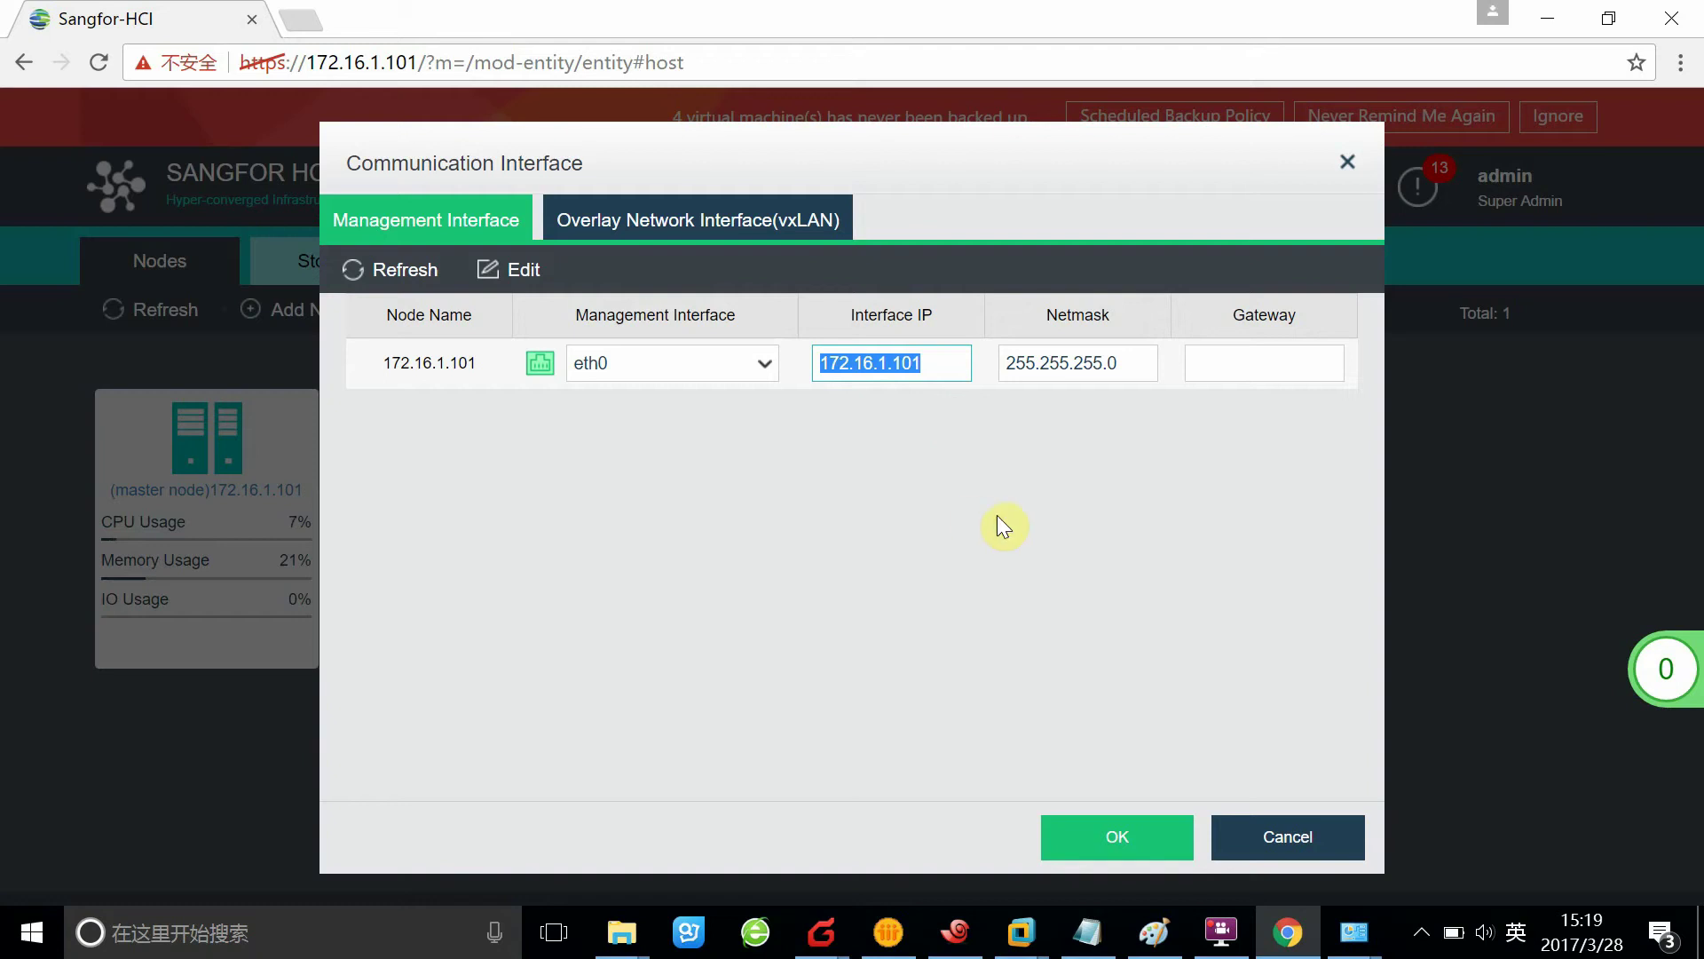
left_click(1075, 622)
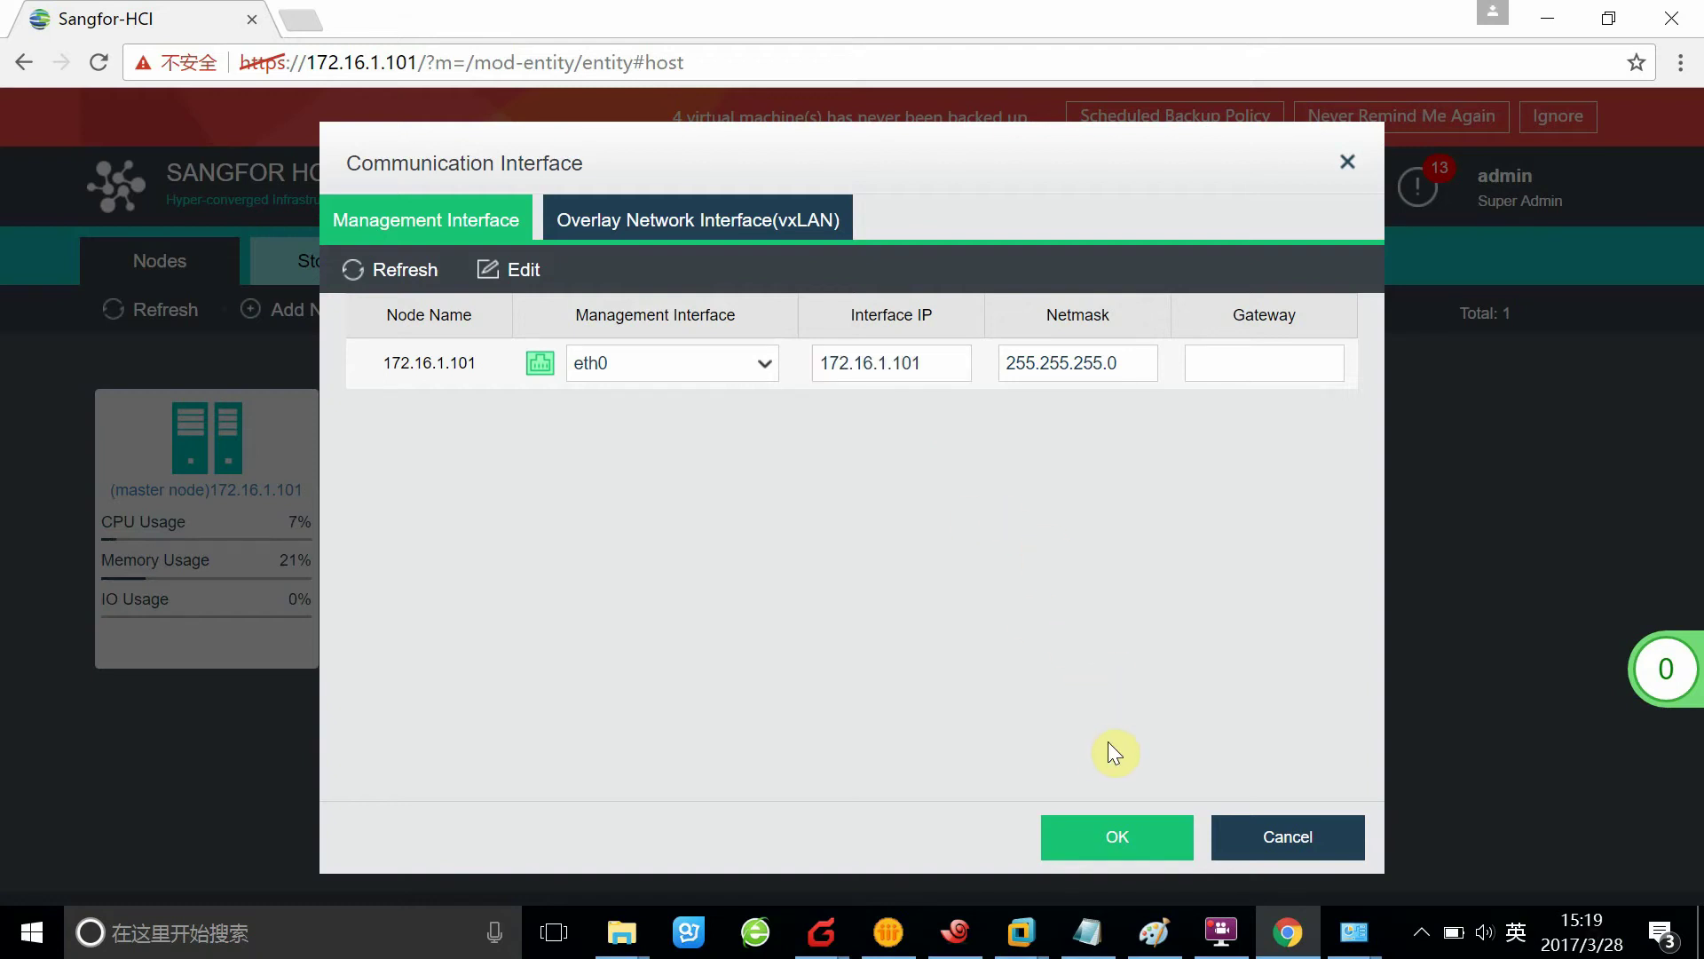
left_click(1129, 831)
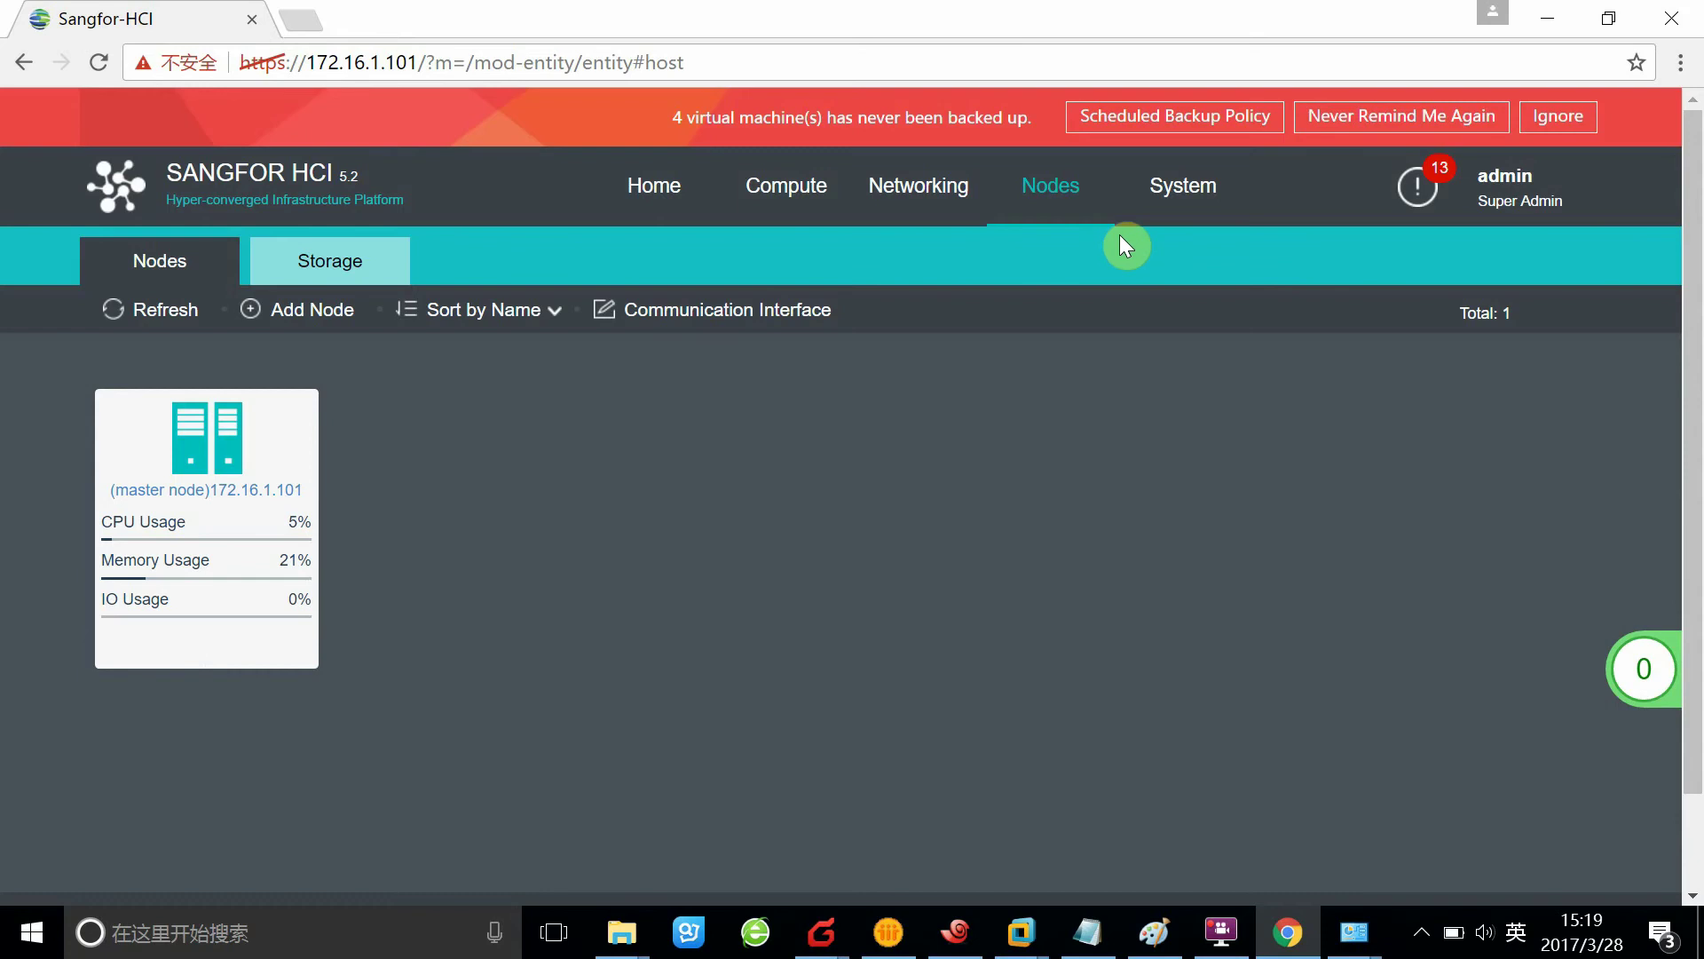
left_click(1195, 216)
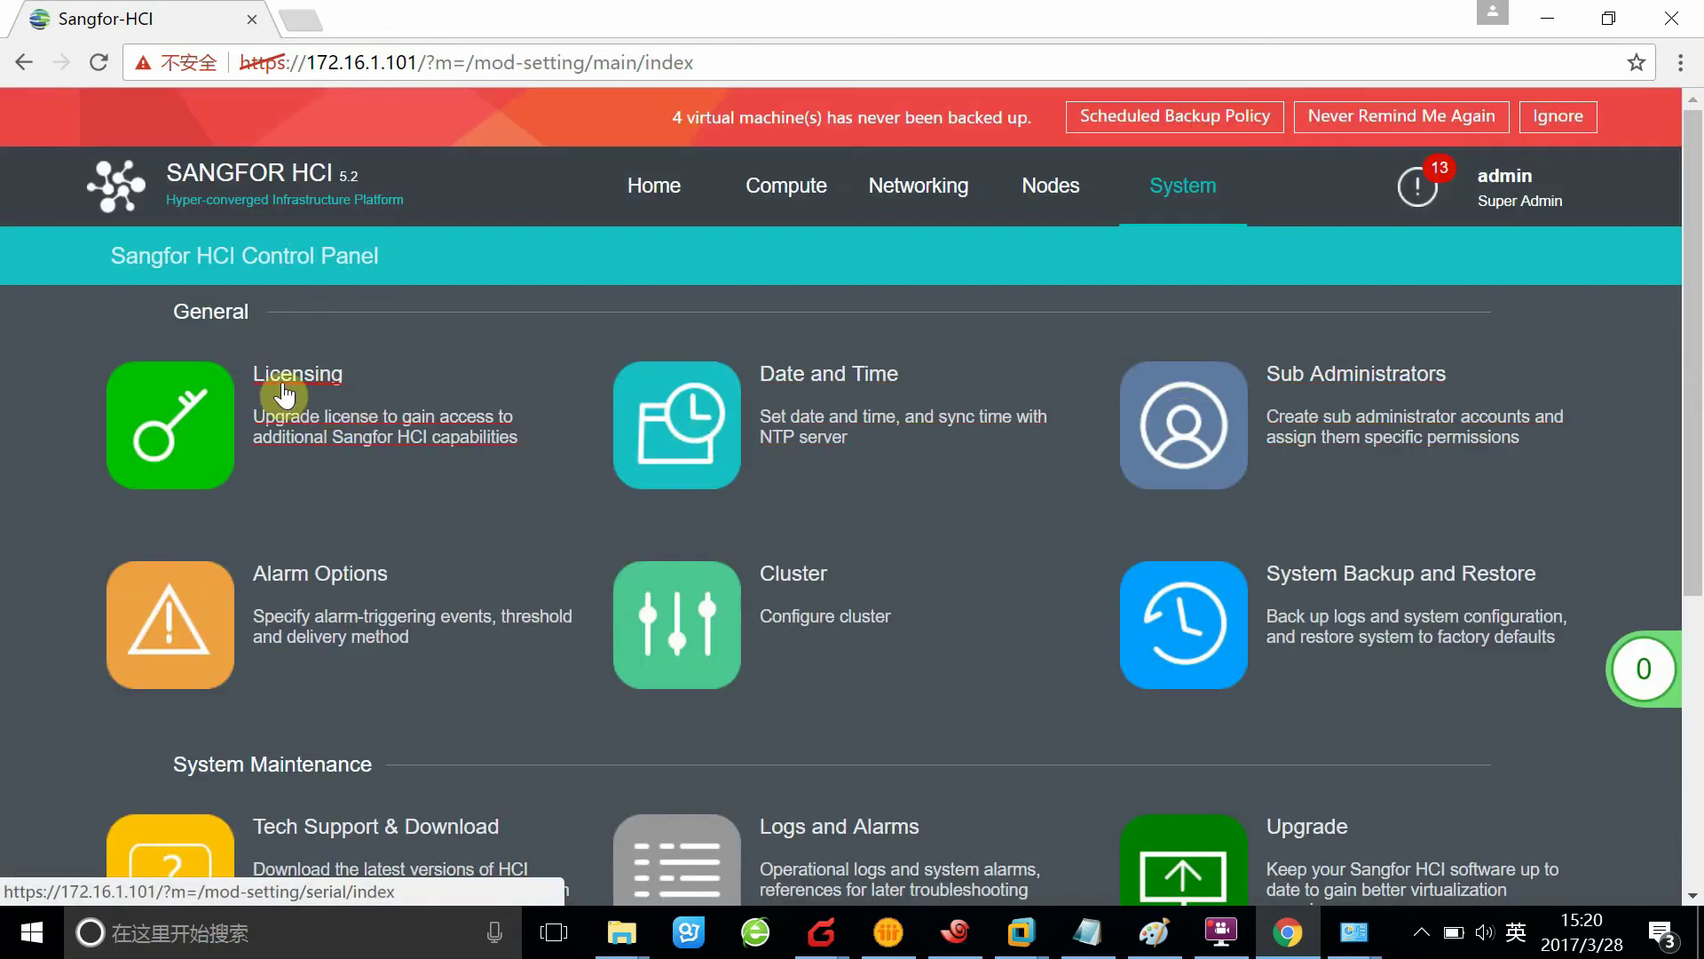
Open Licensing's Edit License Key form and scroll down to the empty aSAN License key field
left_click(483, 397)
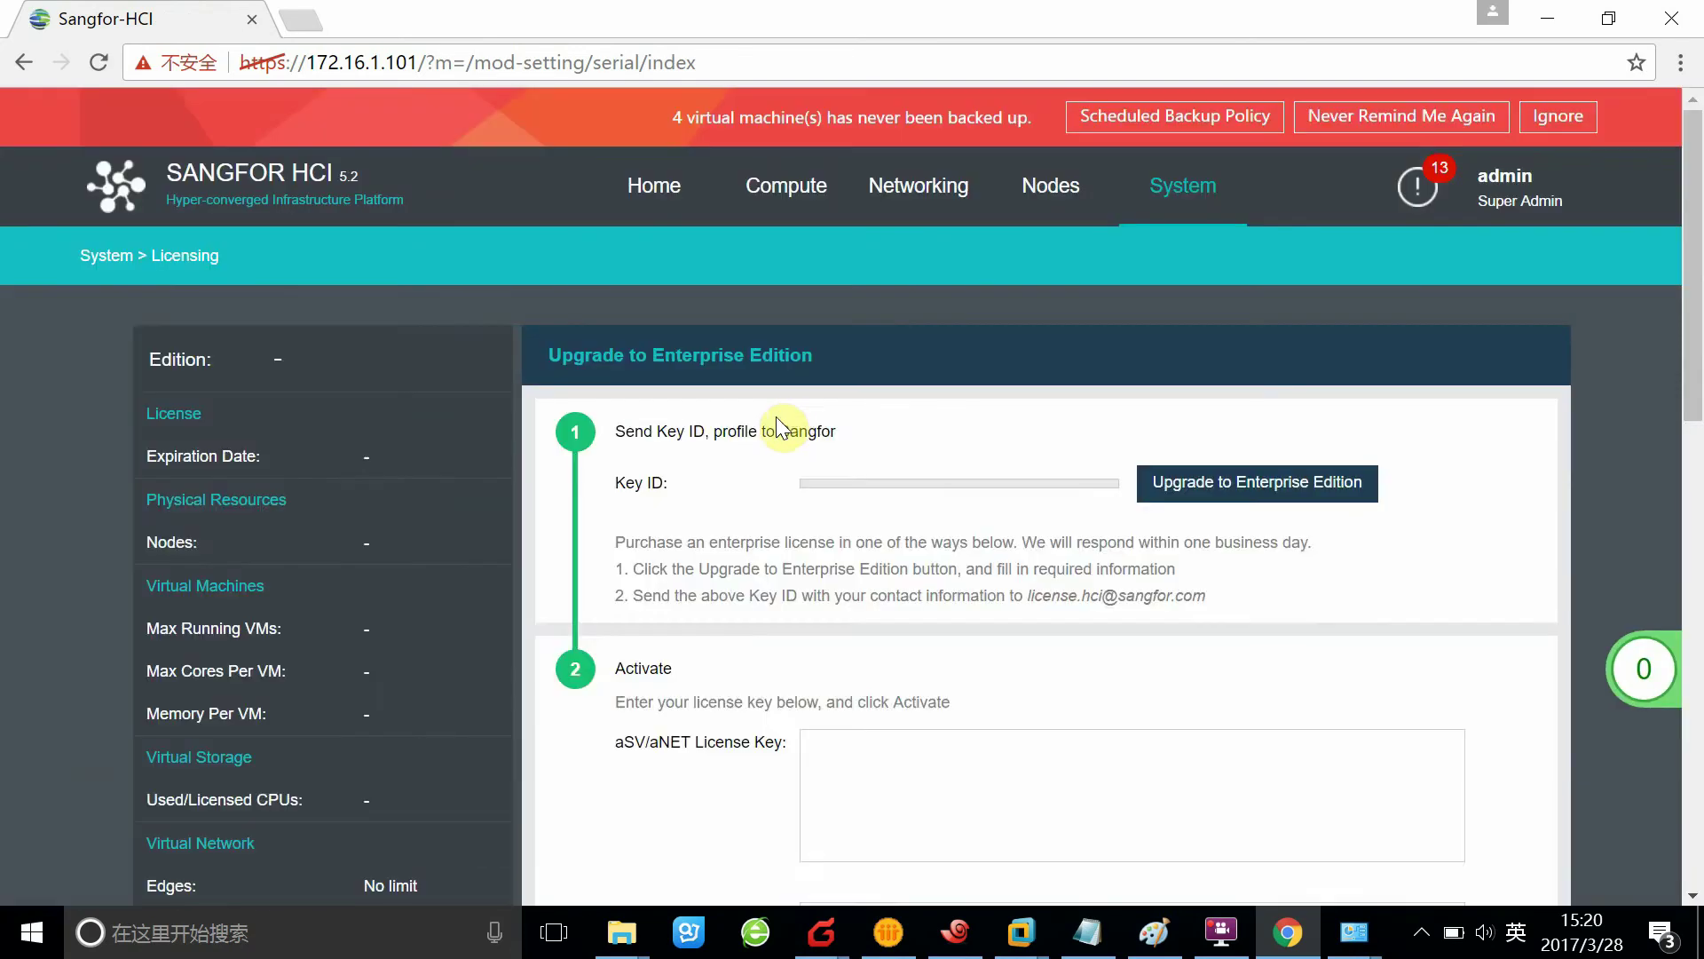
left_click(675, 506)
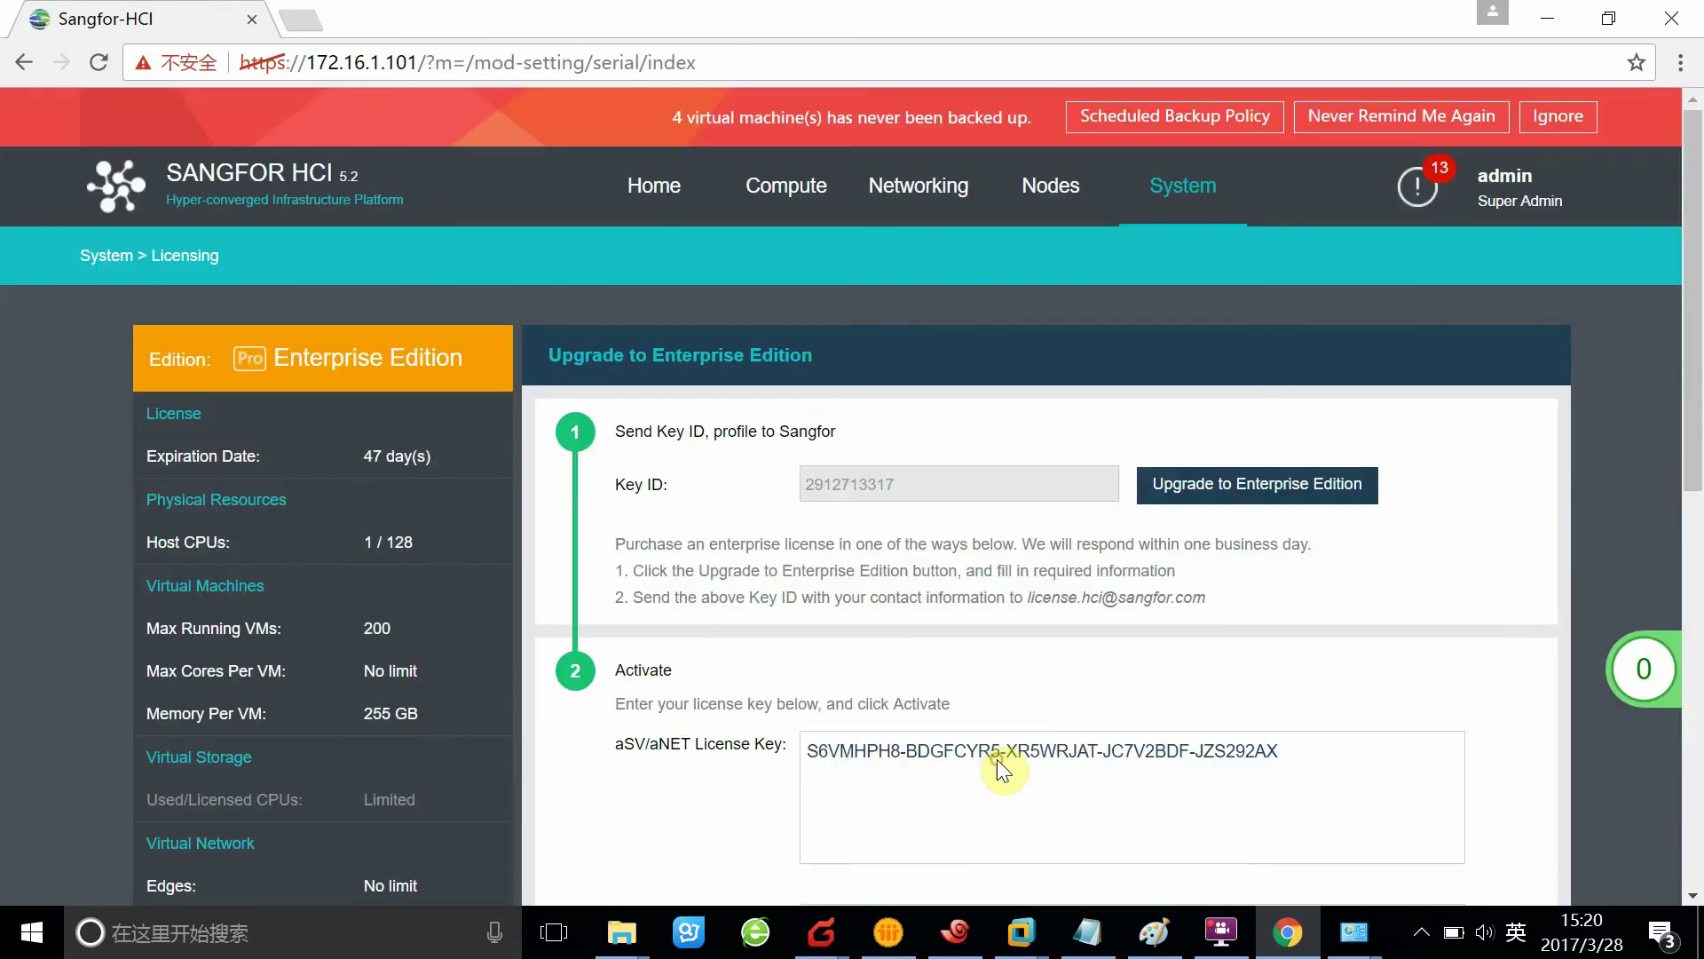
scroll(955, 526, "down", 3)
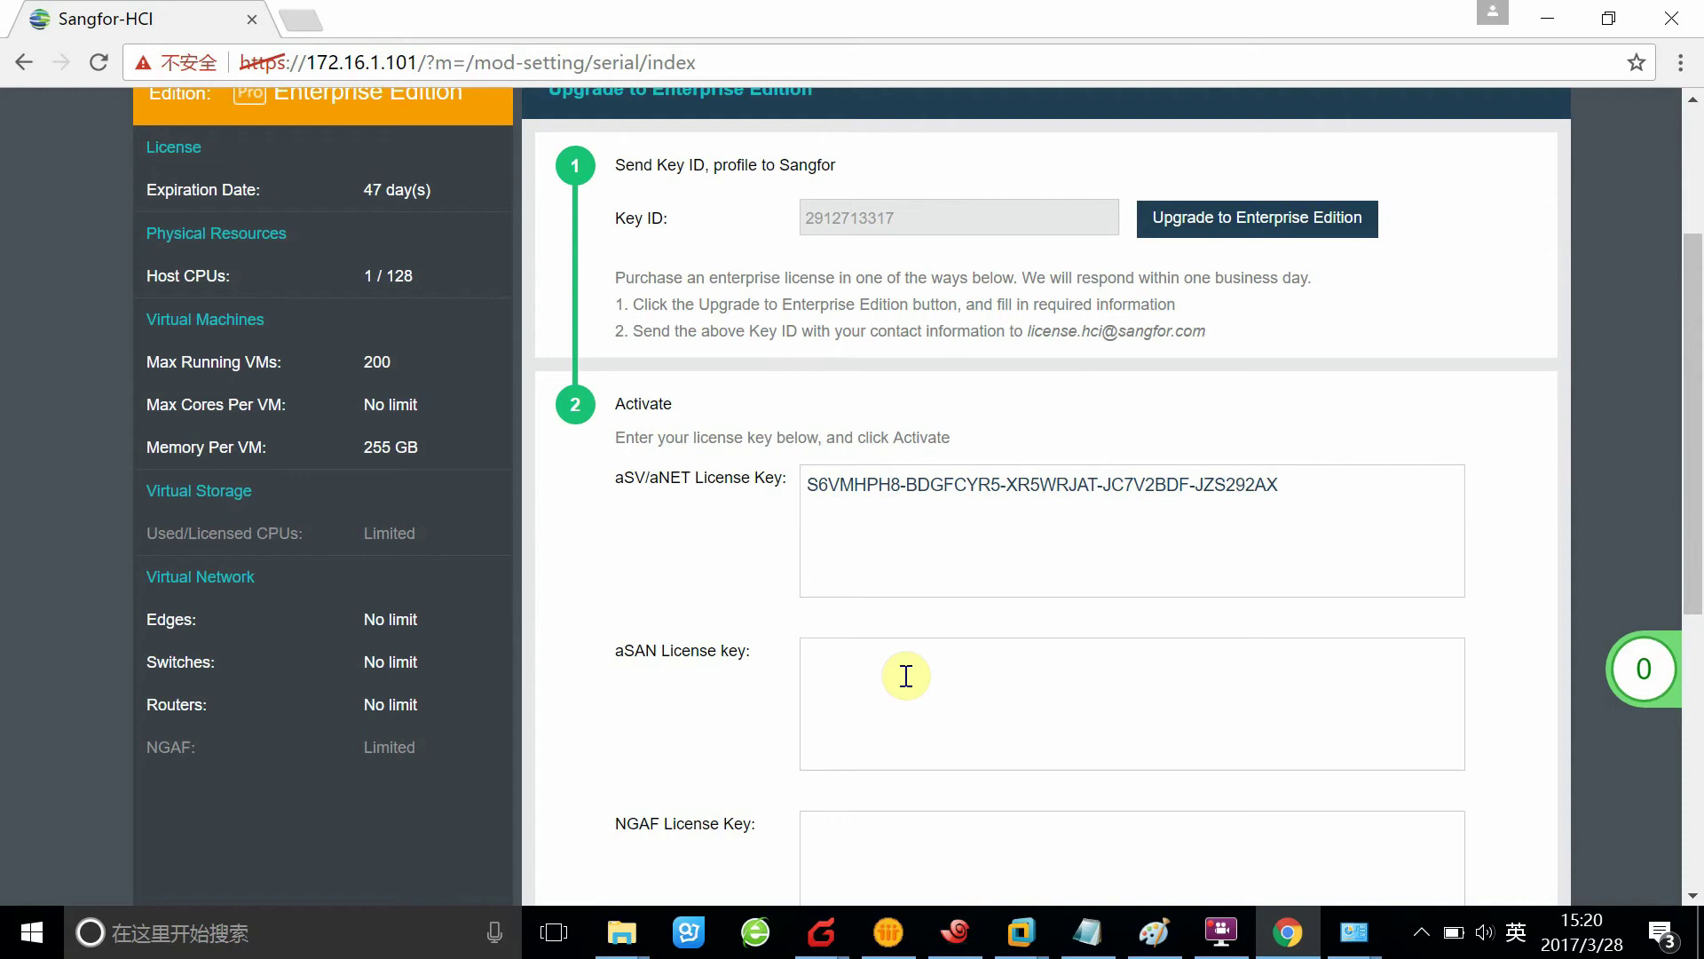
scroll(739, 599, "down", 1)
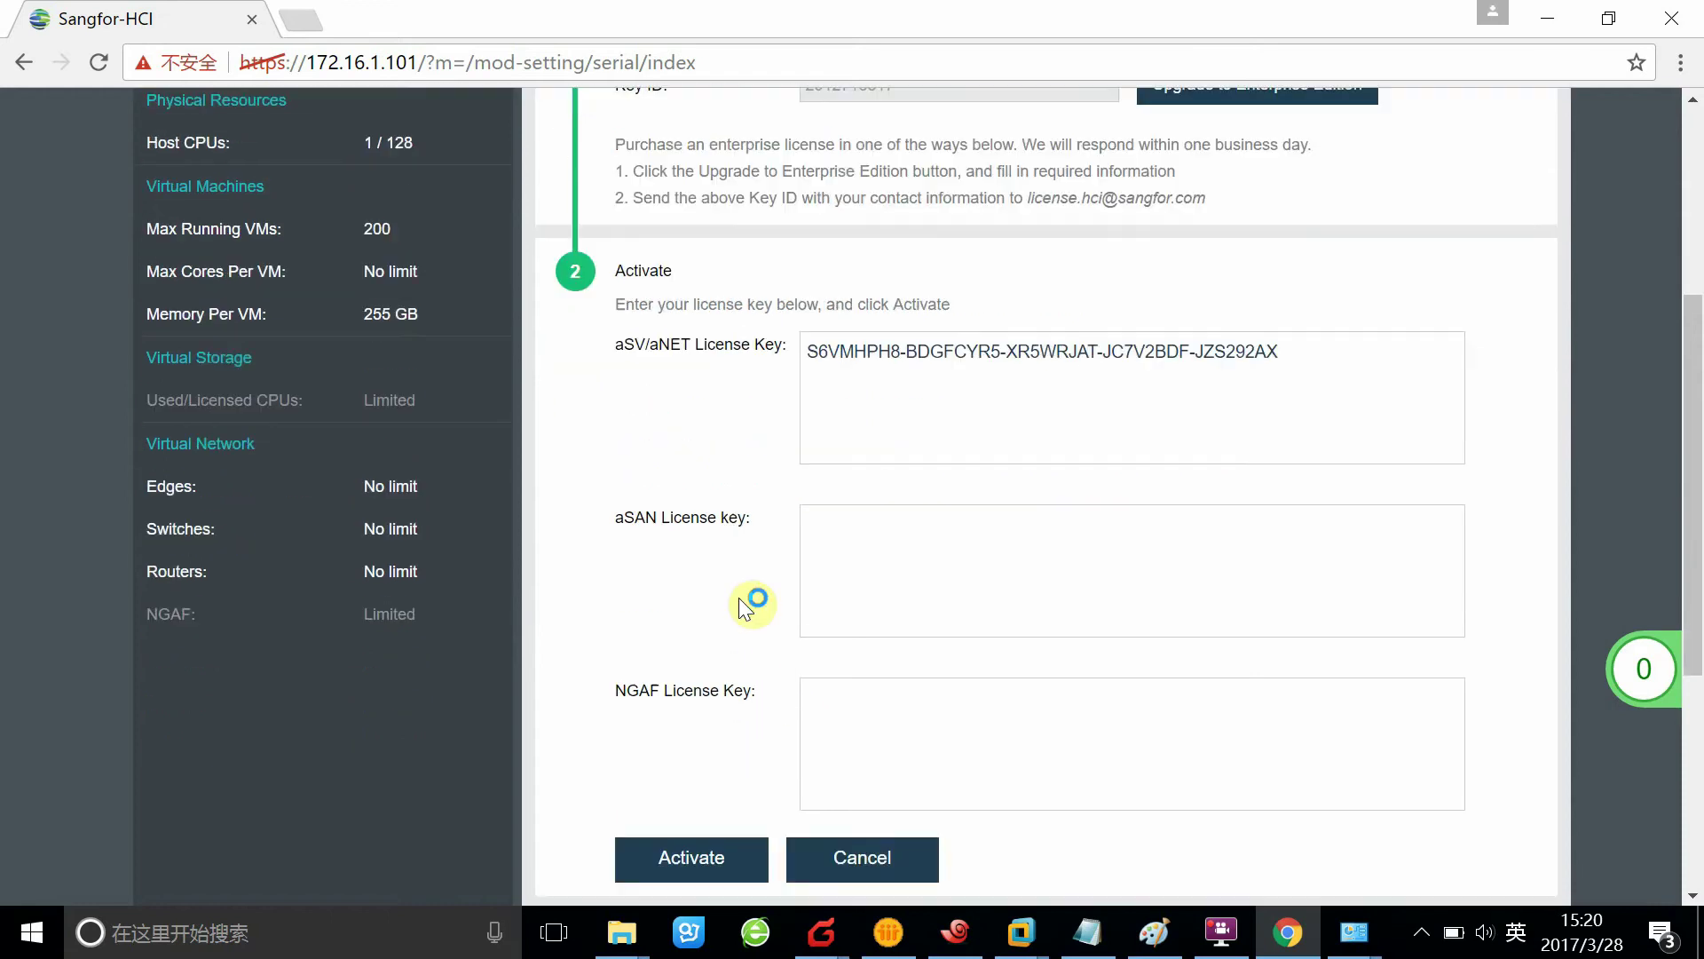
scroll(753, 662, "down", 1)
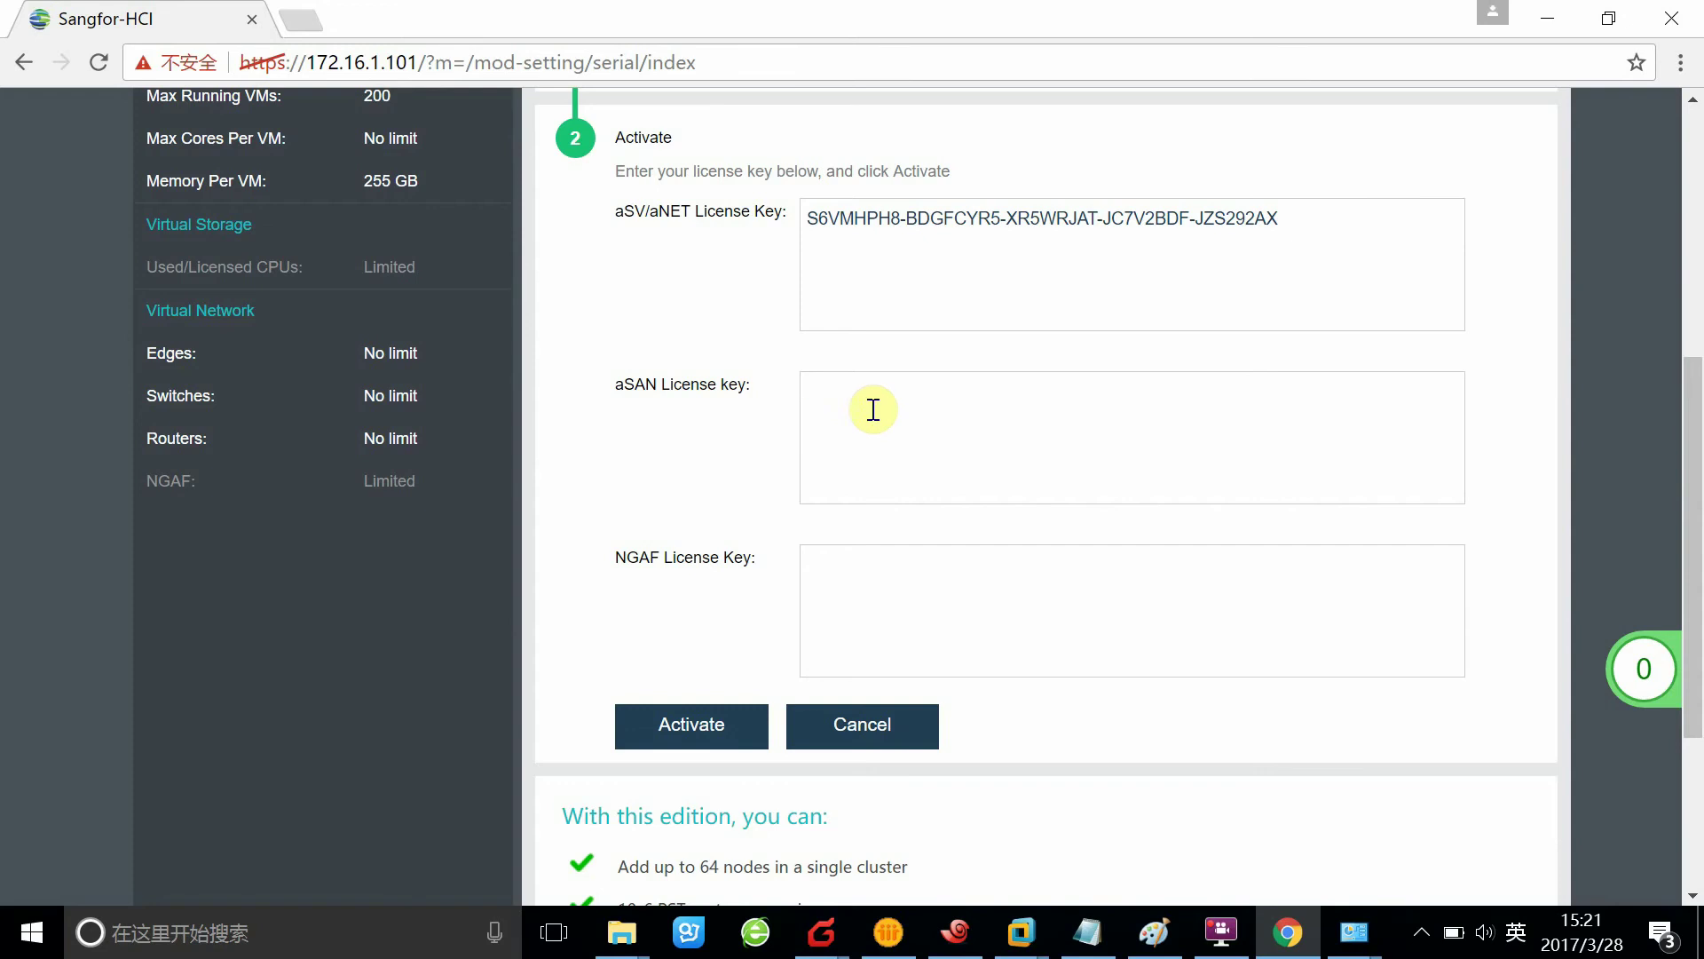
Paste the aSAN license key copied from Notepad into its field and activate it
left_click(923, 454)
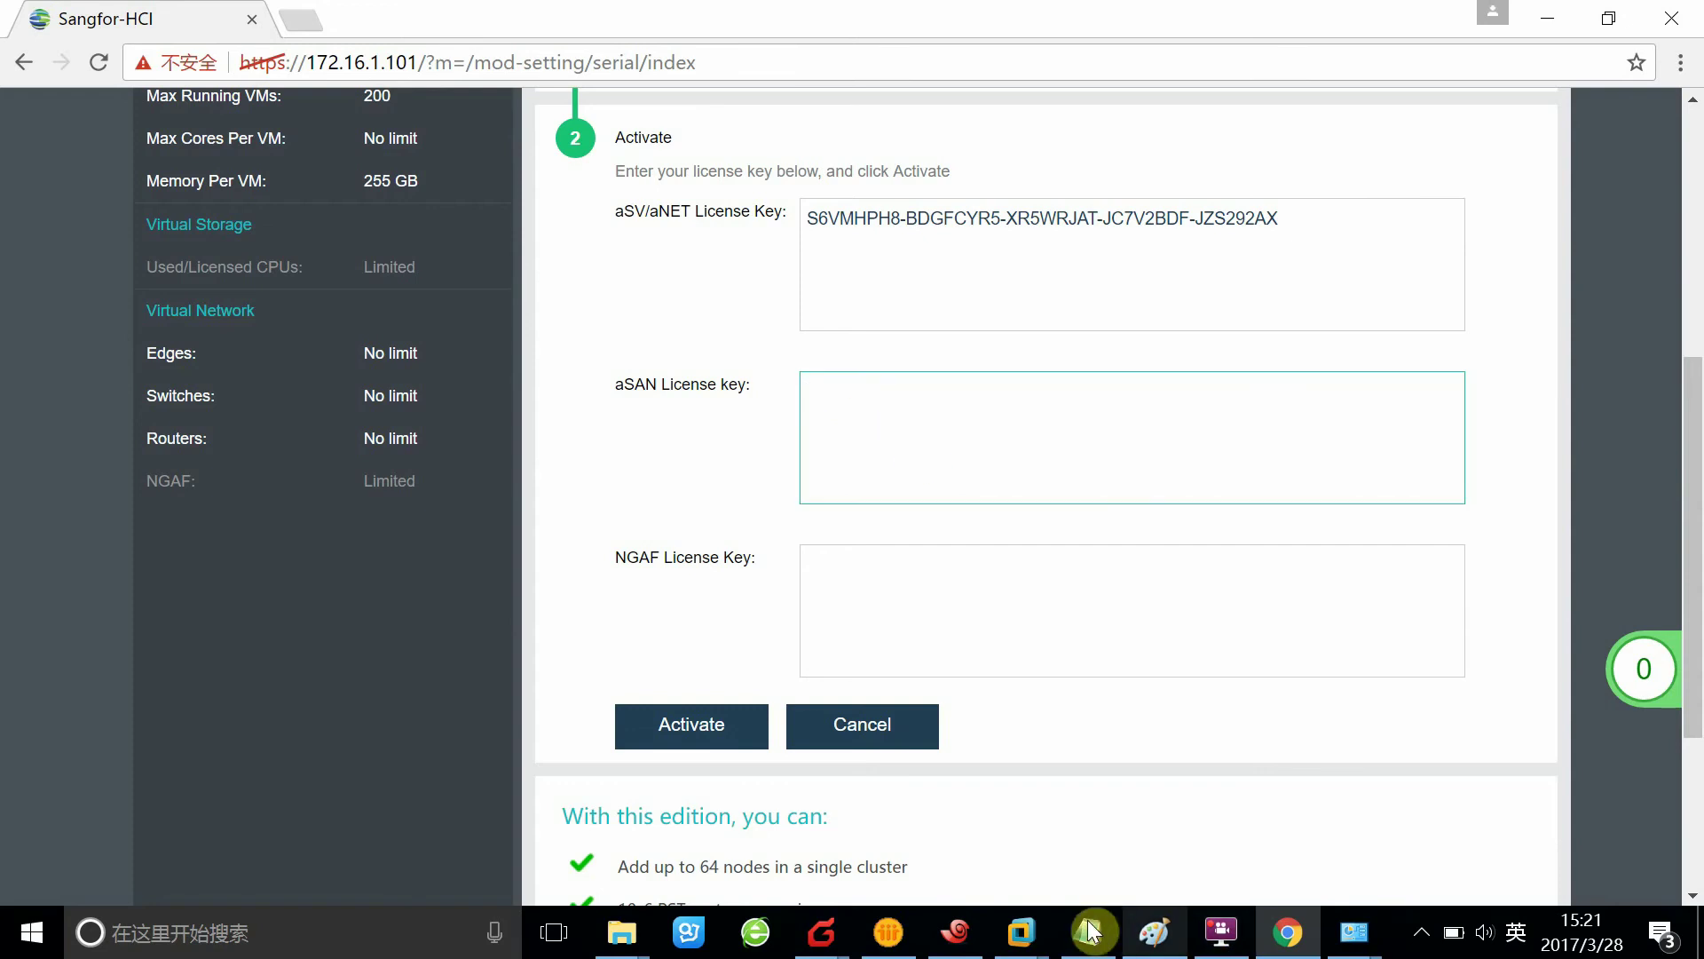
left_click(1087, 932)
left_click_drag(968, 333, 103, 183)
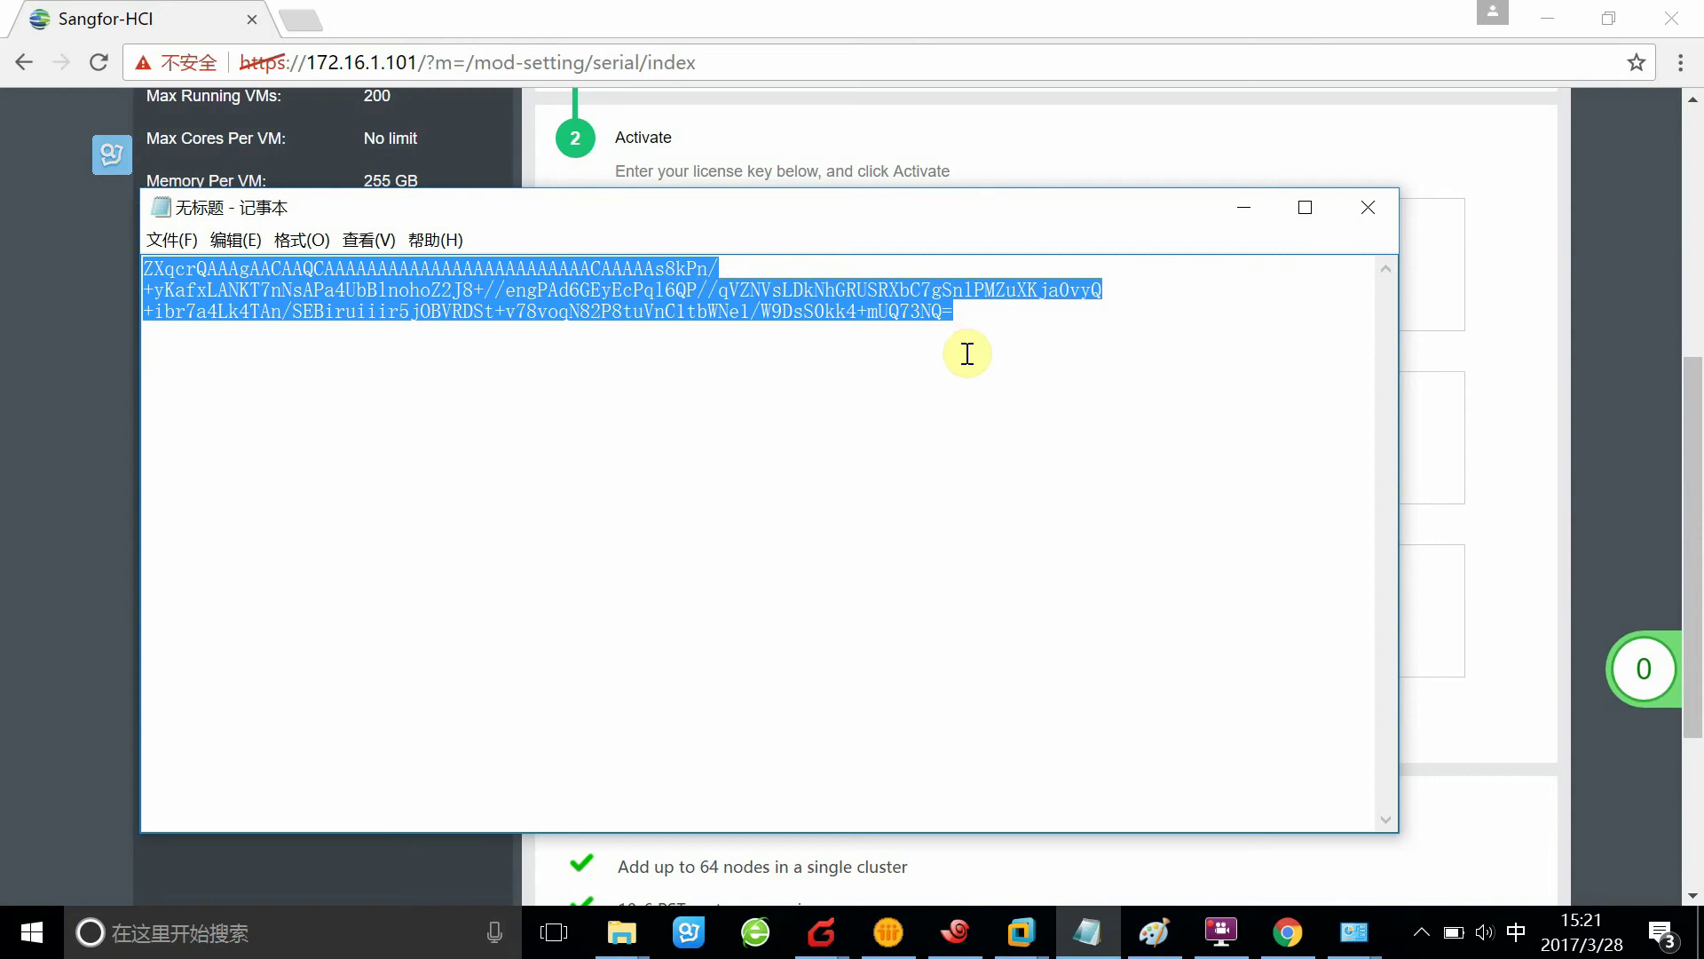
left_click(1492, 491)
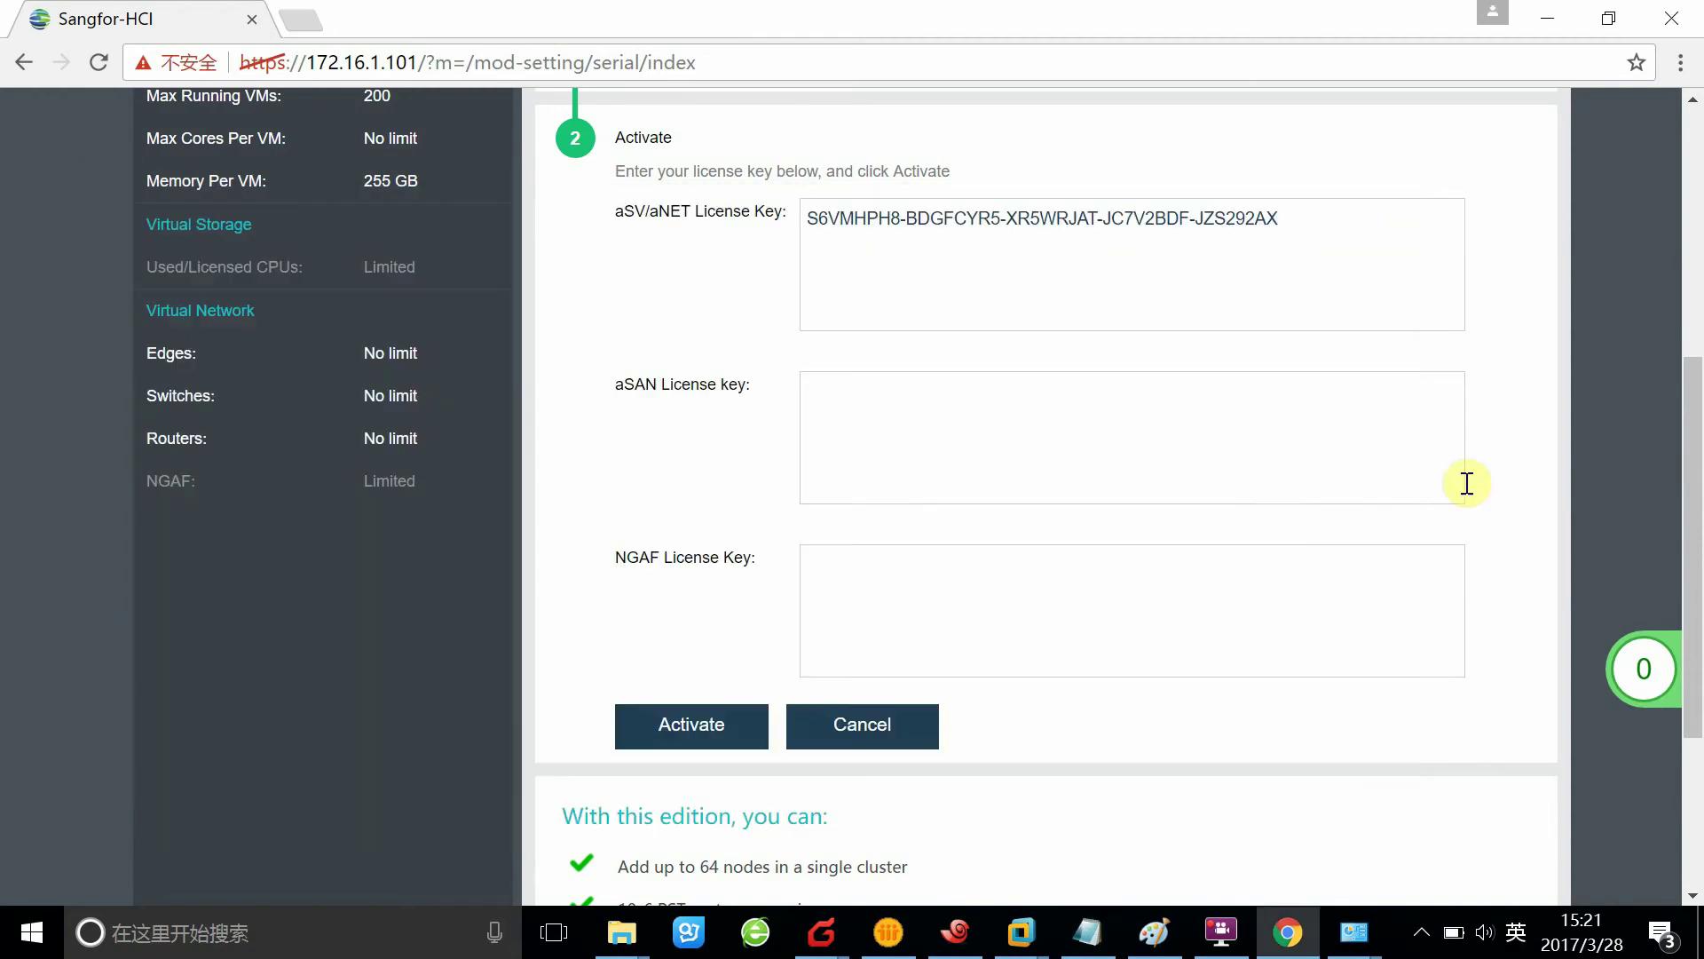
left_click(954, 427)
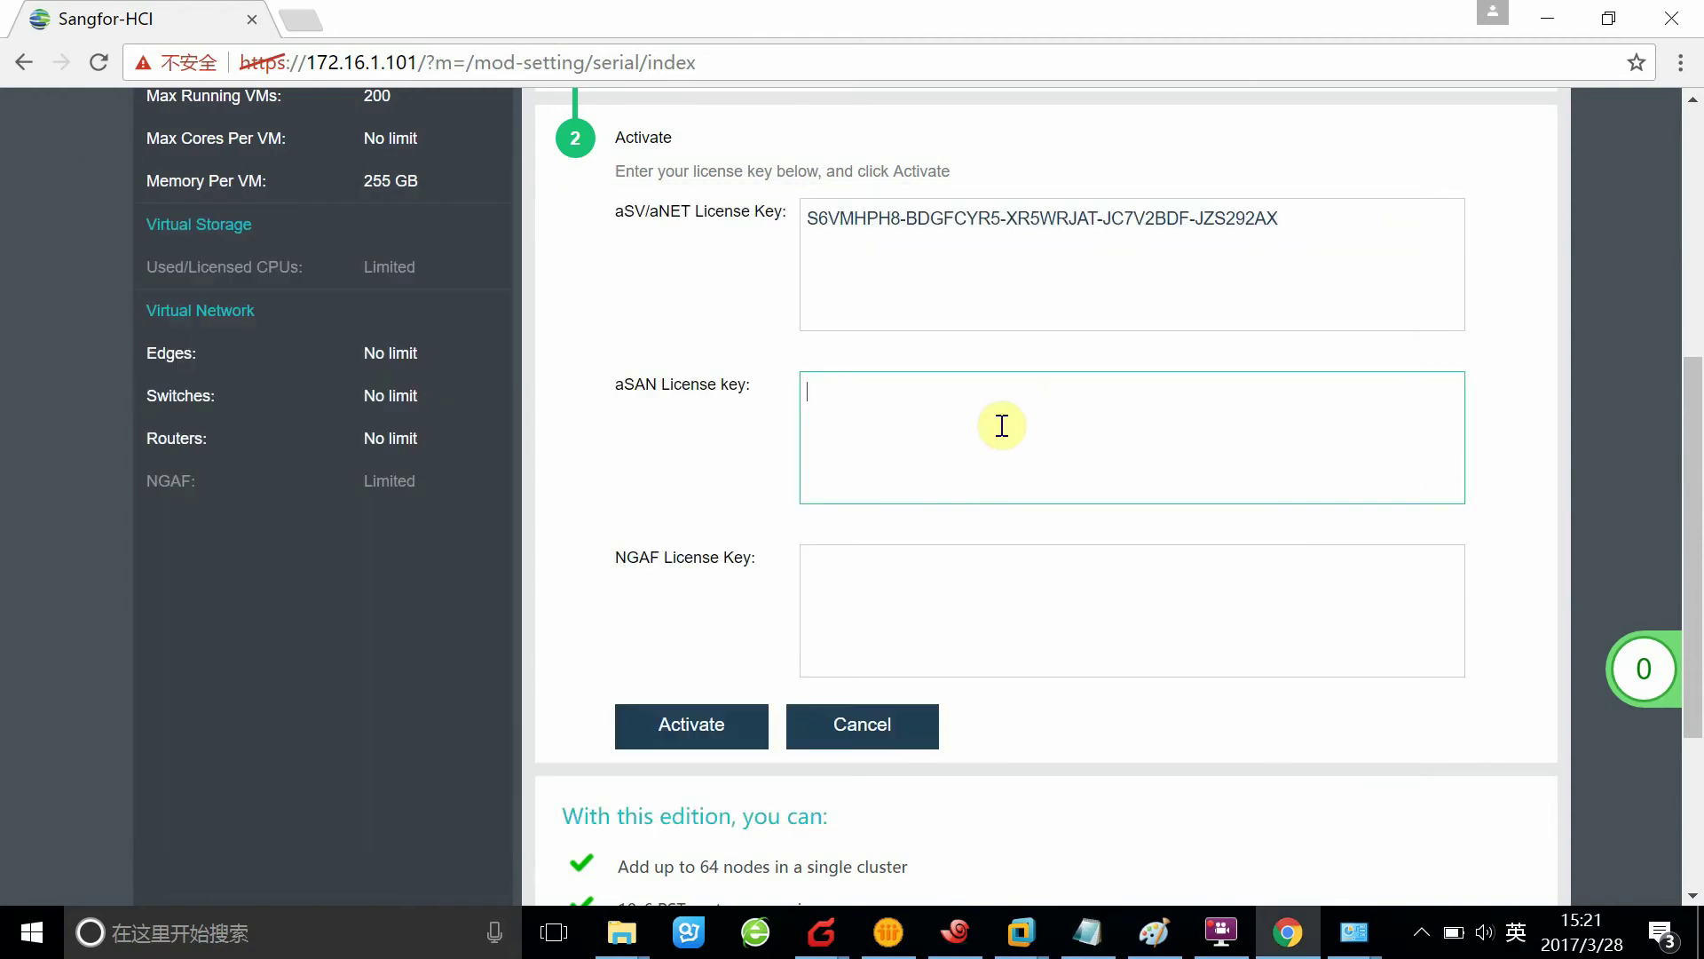
key("ctrl+v")
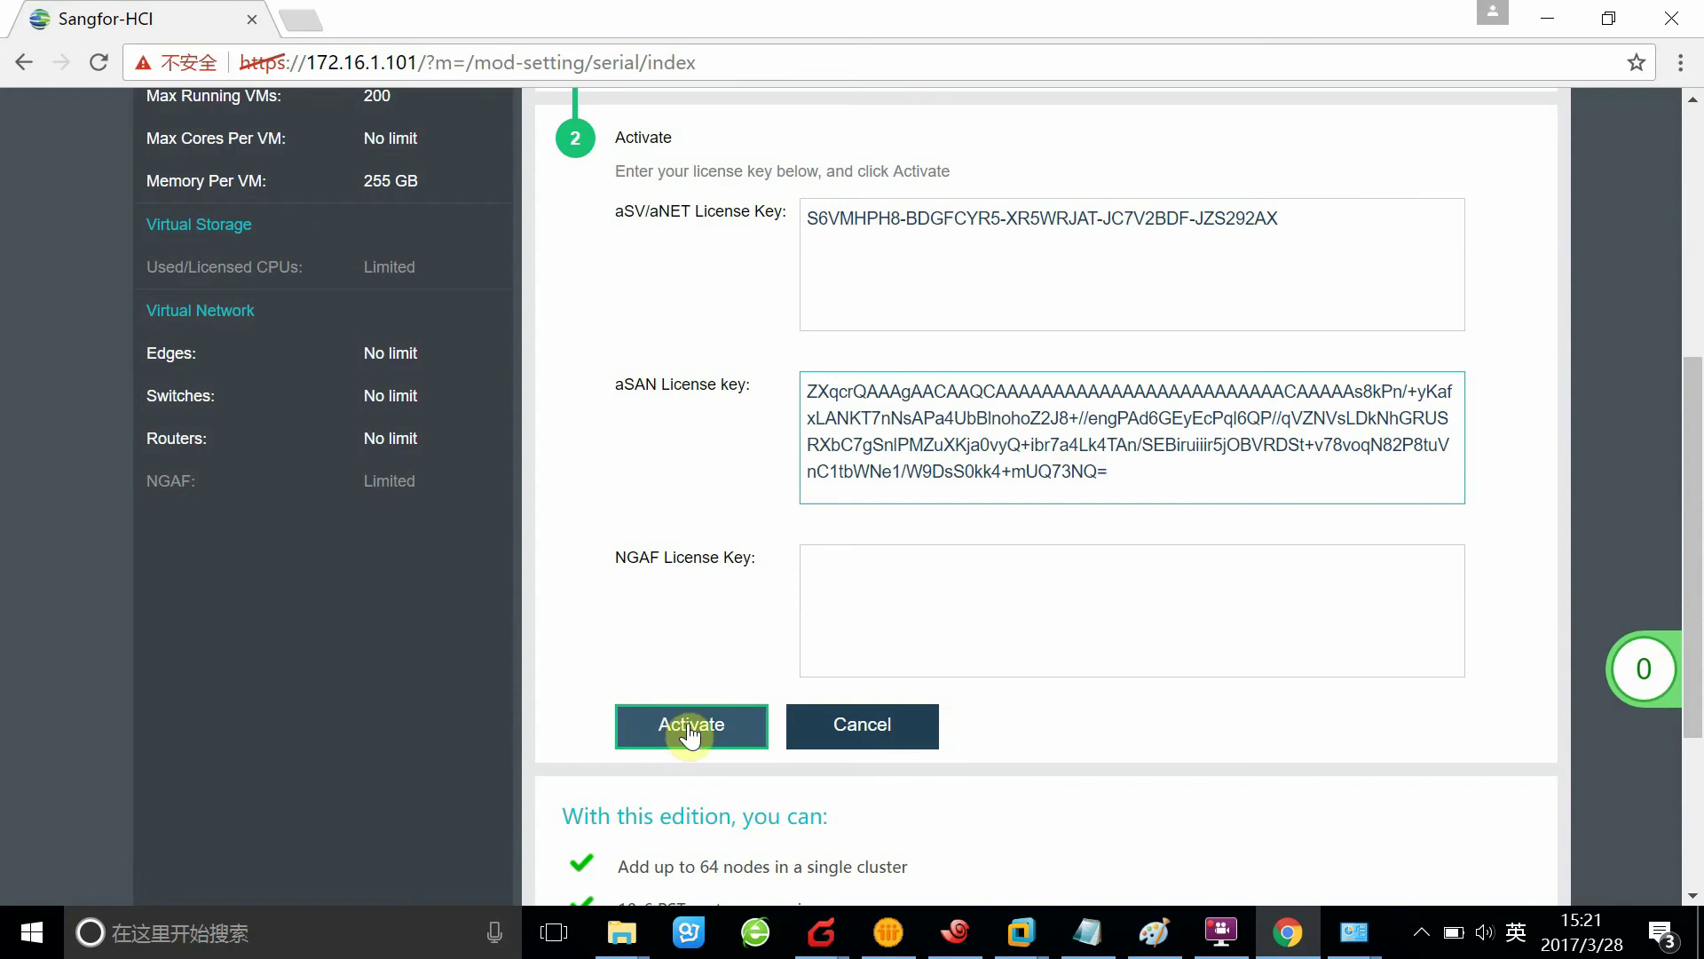
left_click(689, 728)
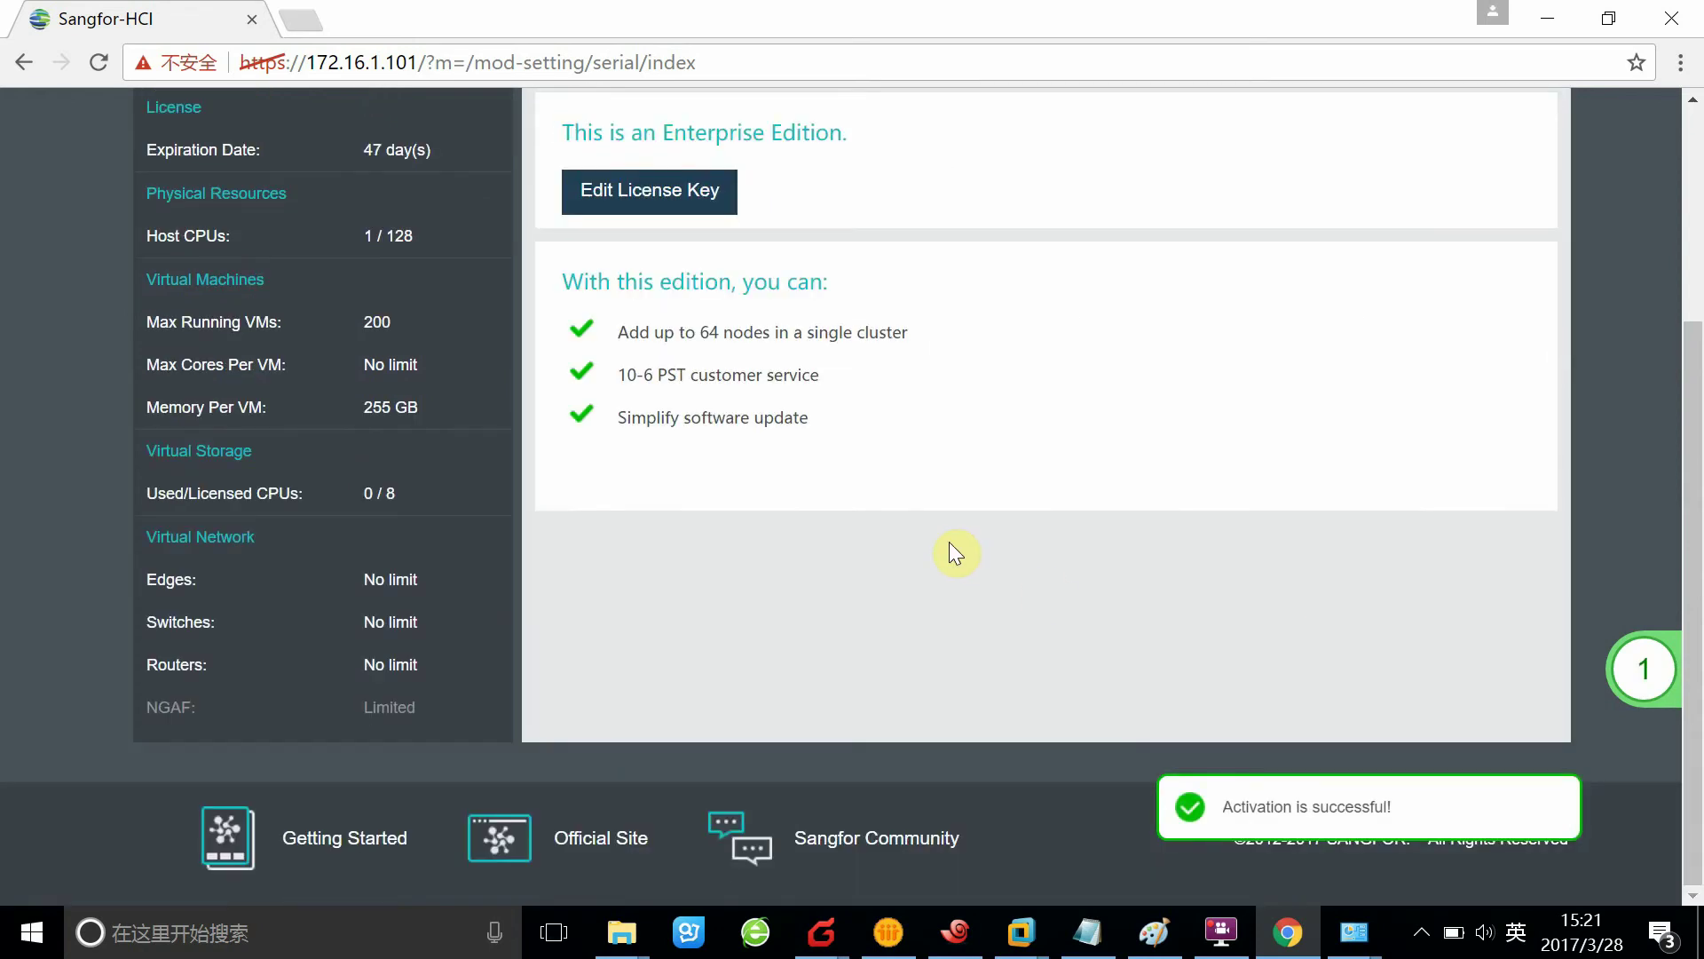
Leave the Licensing page and go back to the Nodes overview
scroll(941, 555, "up", 4)
scroll(1194, 890, "down", 3)
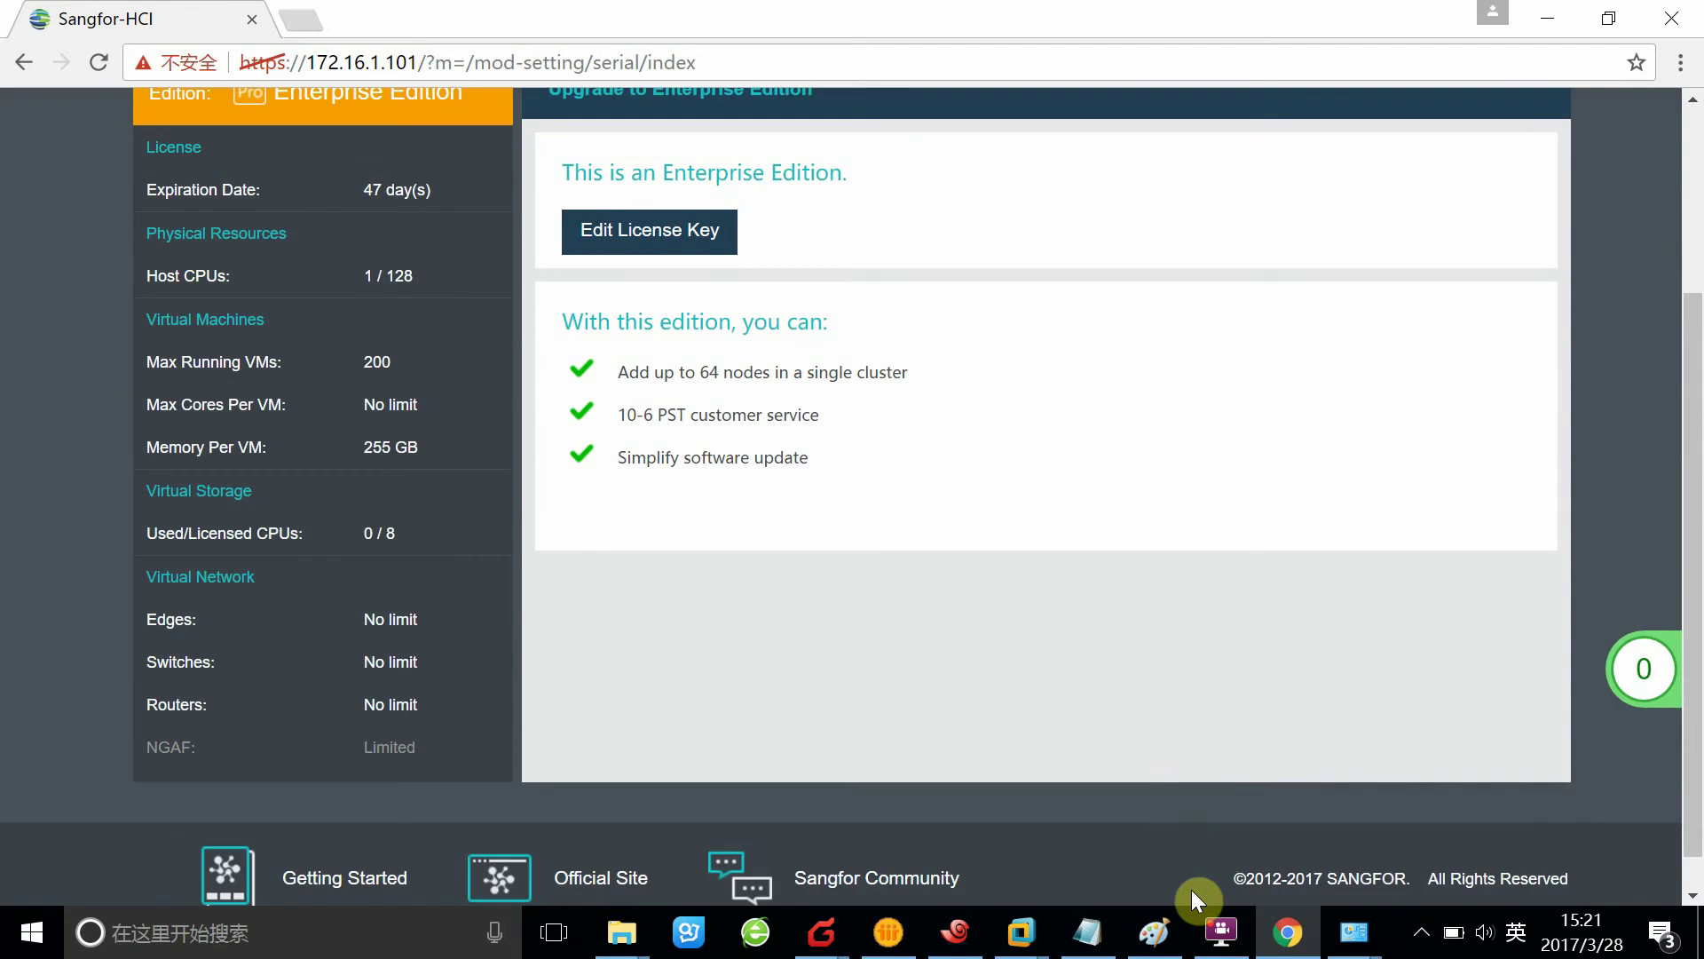
scroll(1191, 890, "up", 3)
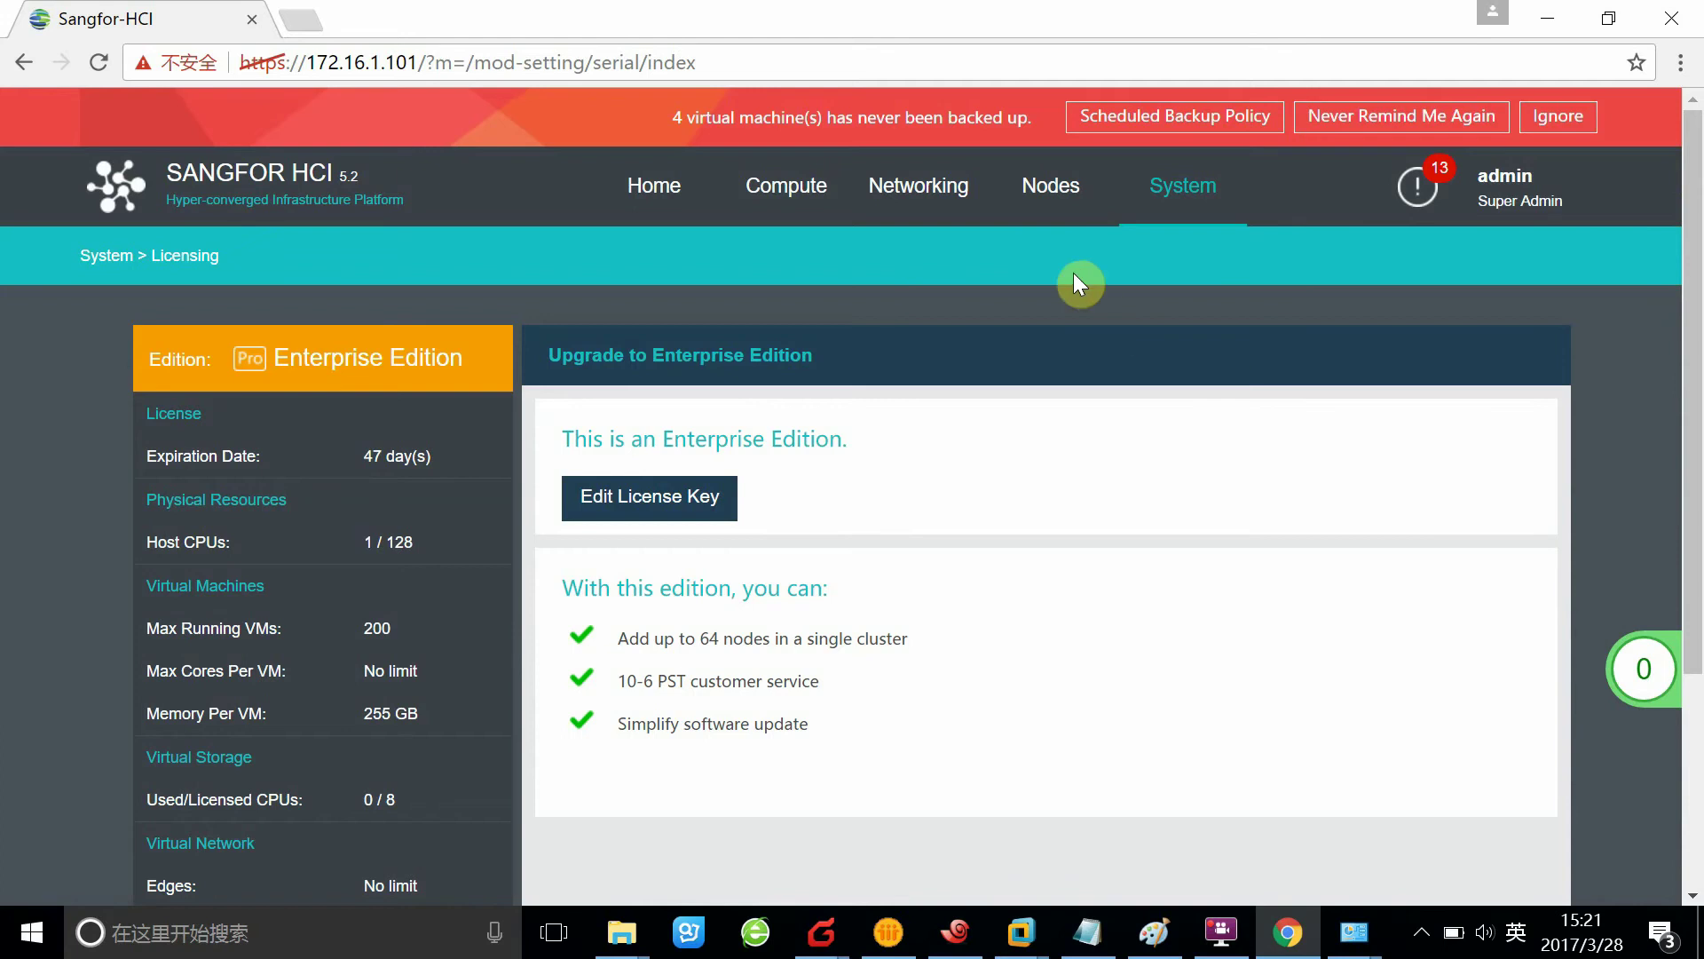
left_click(1048, 188)
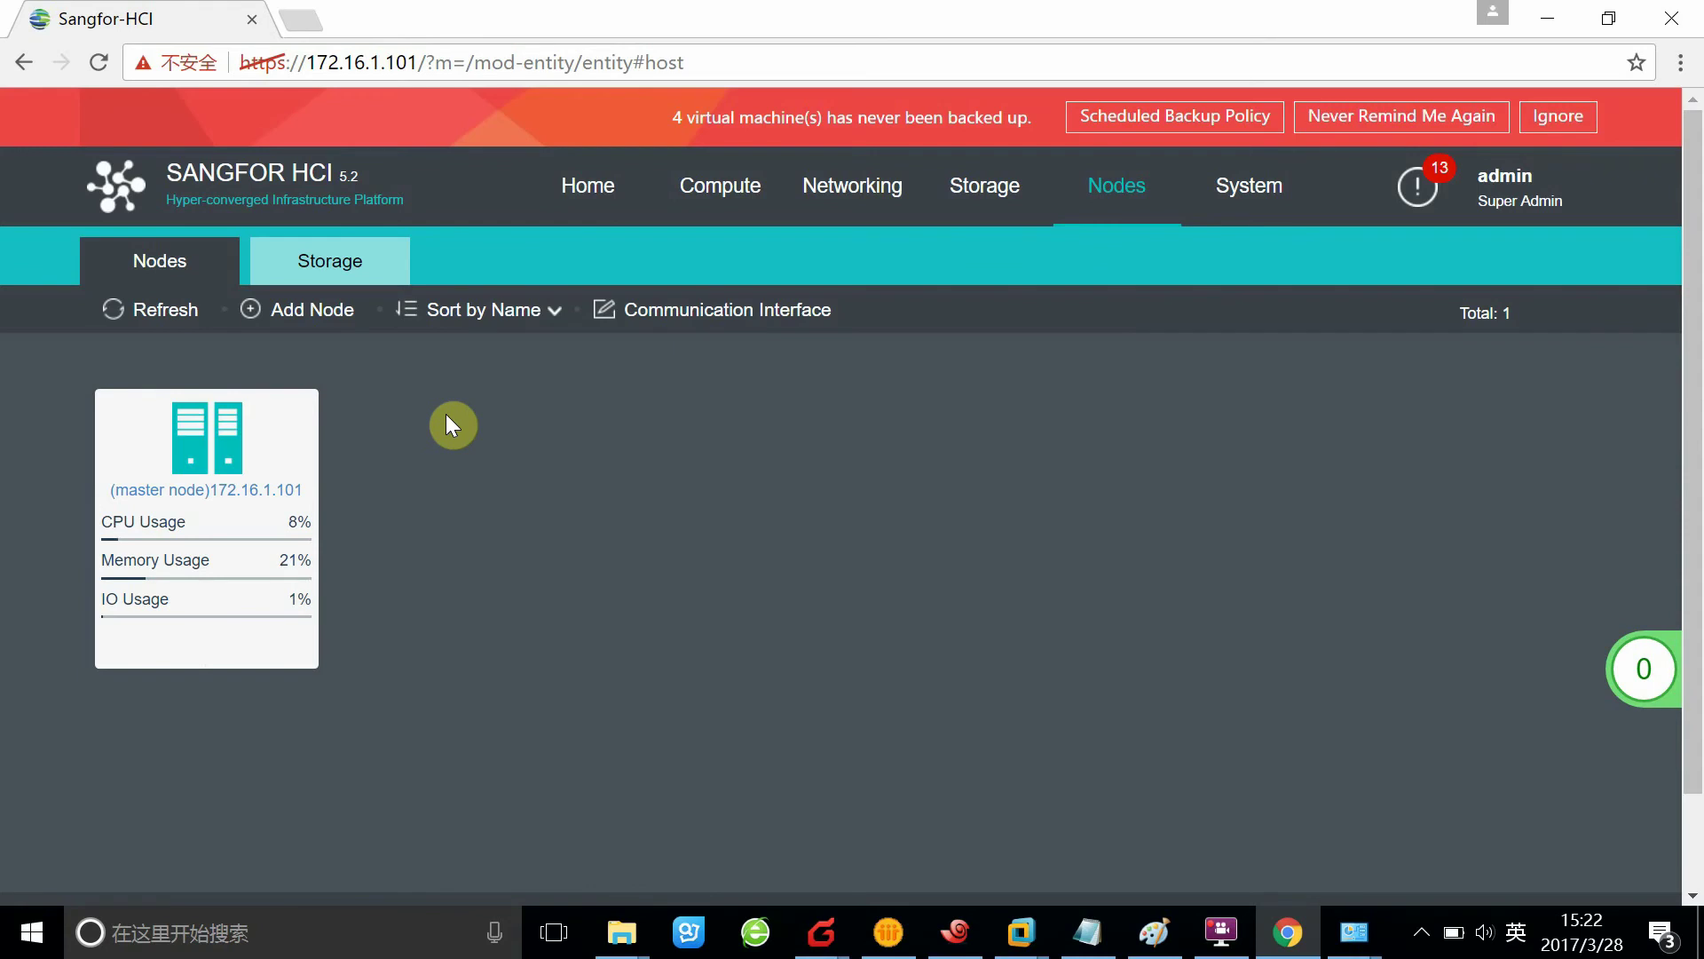
Start Add Node and save cluster IP 172.16.1.100, netmask 255.255.255.0, name testdemo
left_click(289, 330)
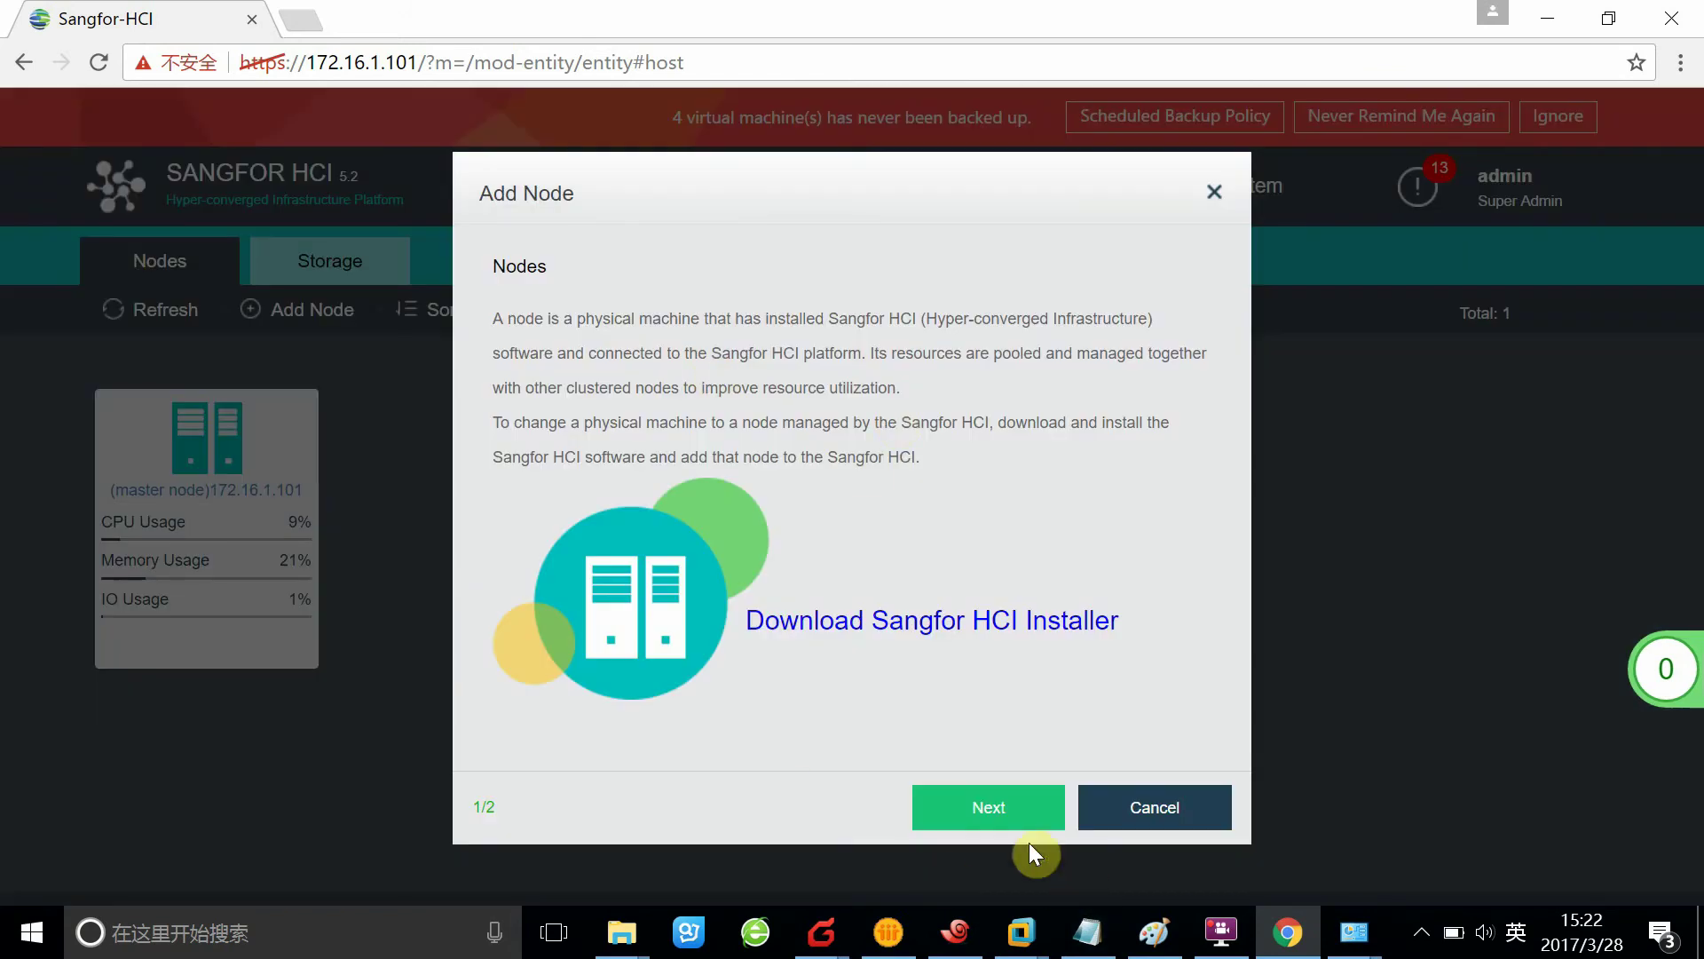
left_click(939, 807)
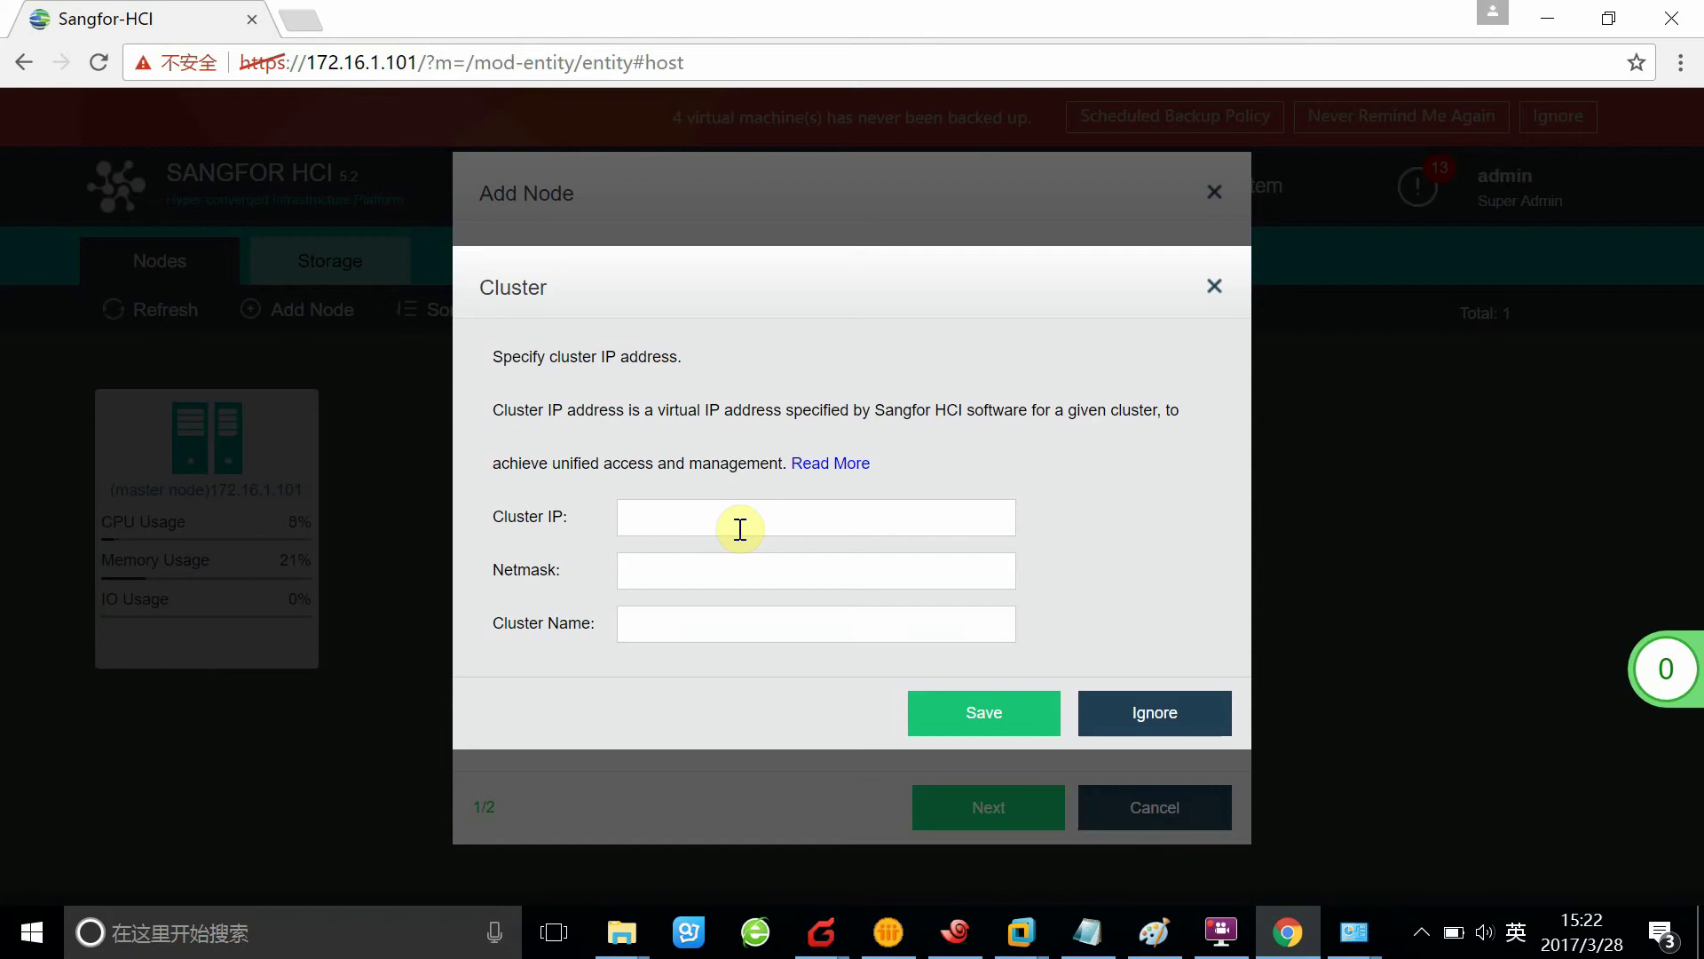
left_click(822, 521)
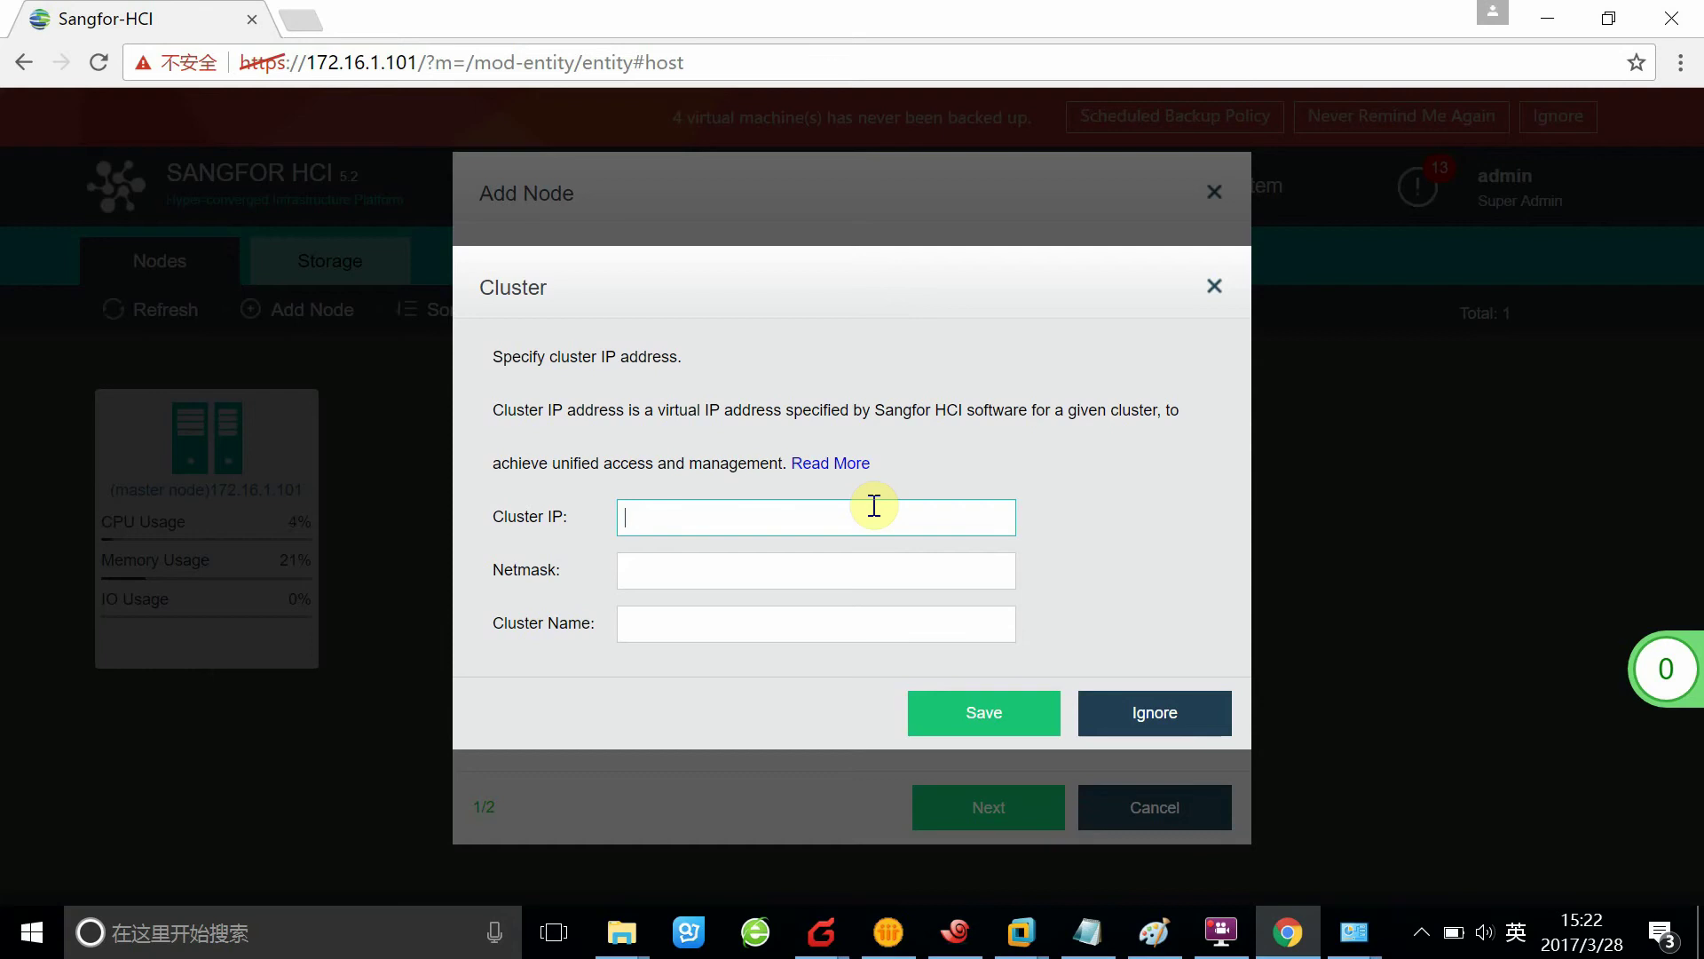
type("172.16.1.100")
left_click(764, 578)
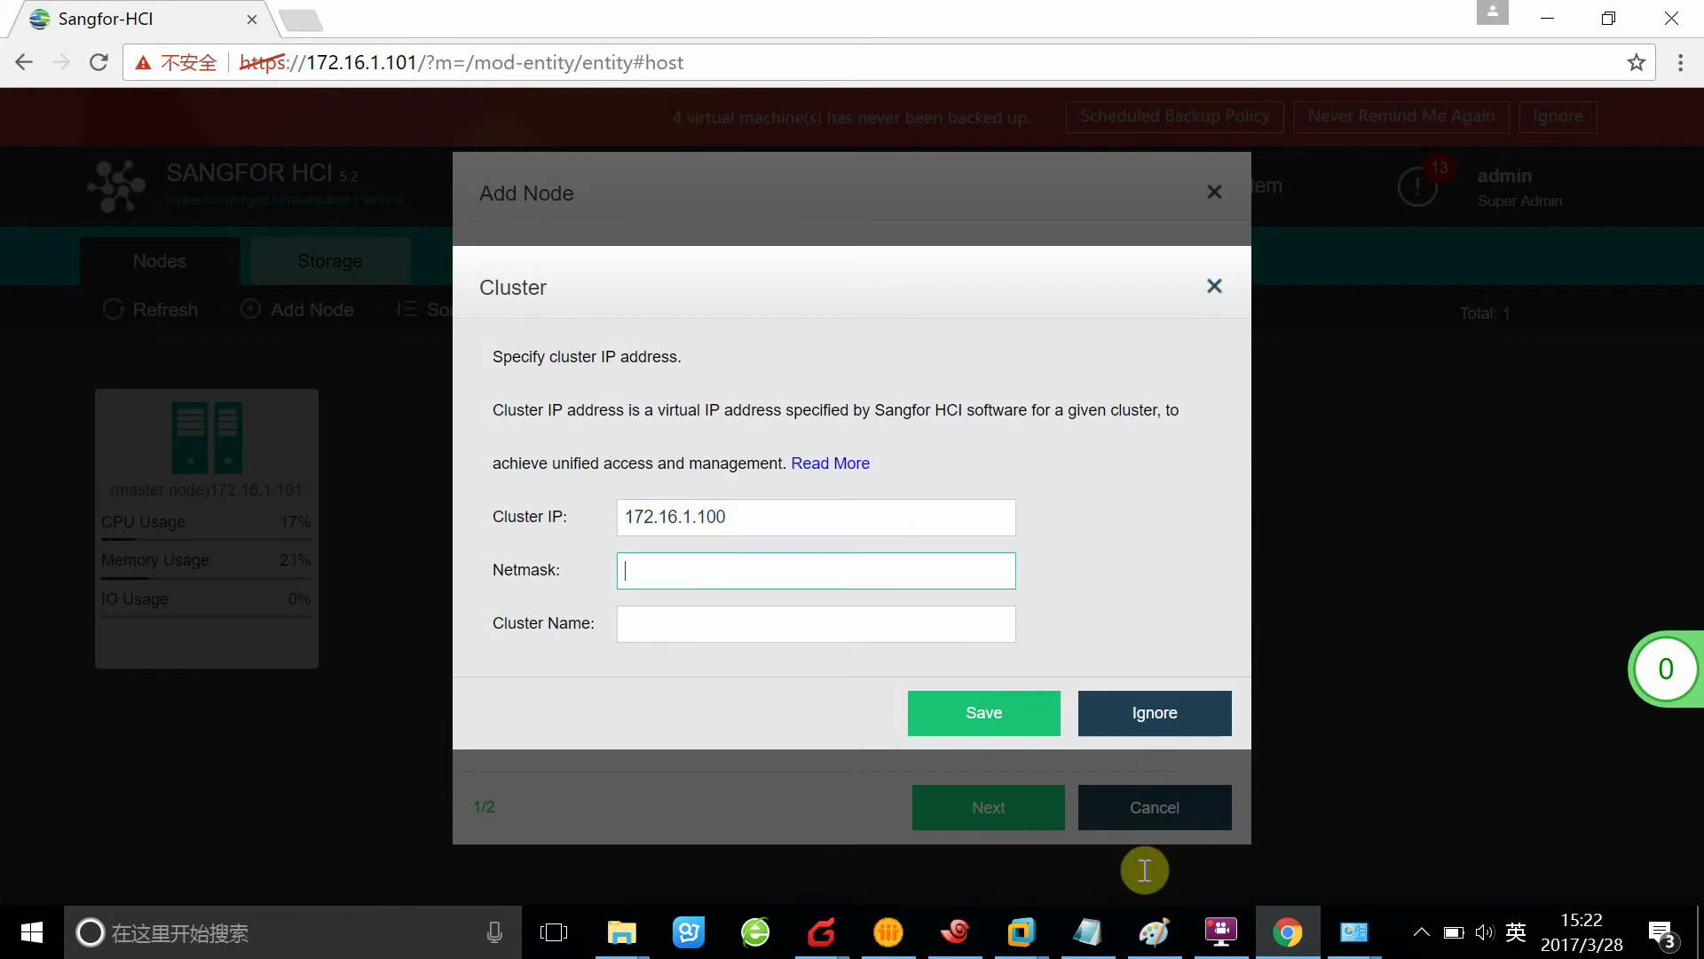
type("255.255.255.0")
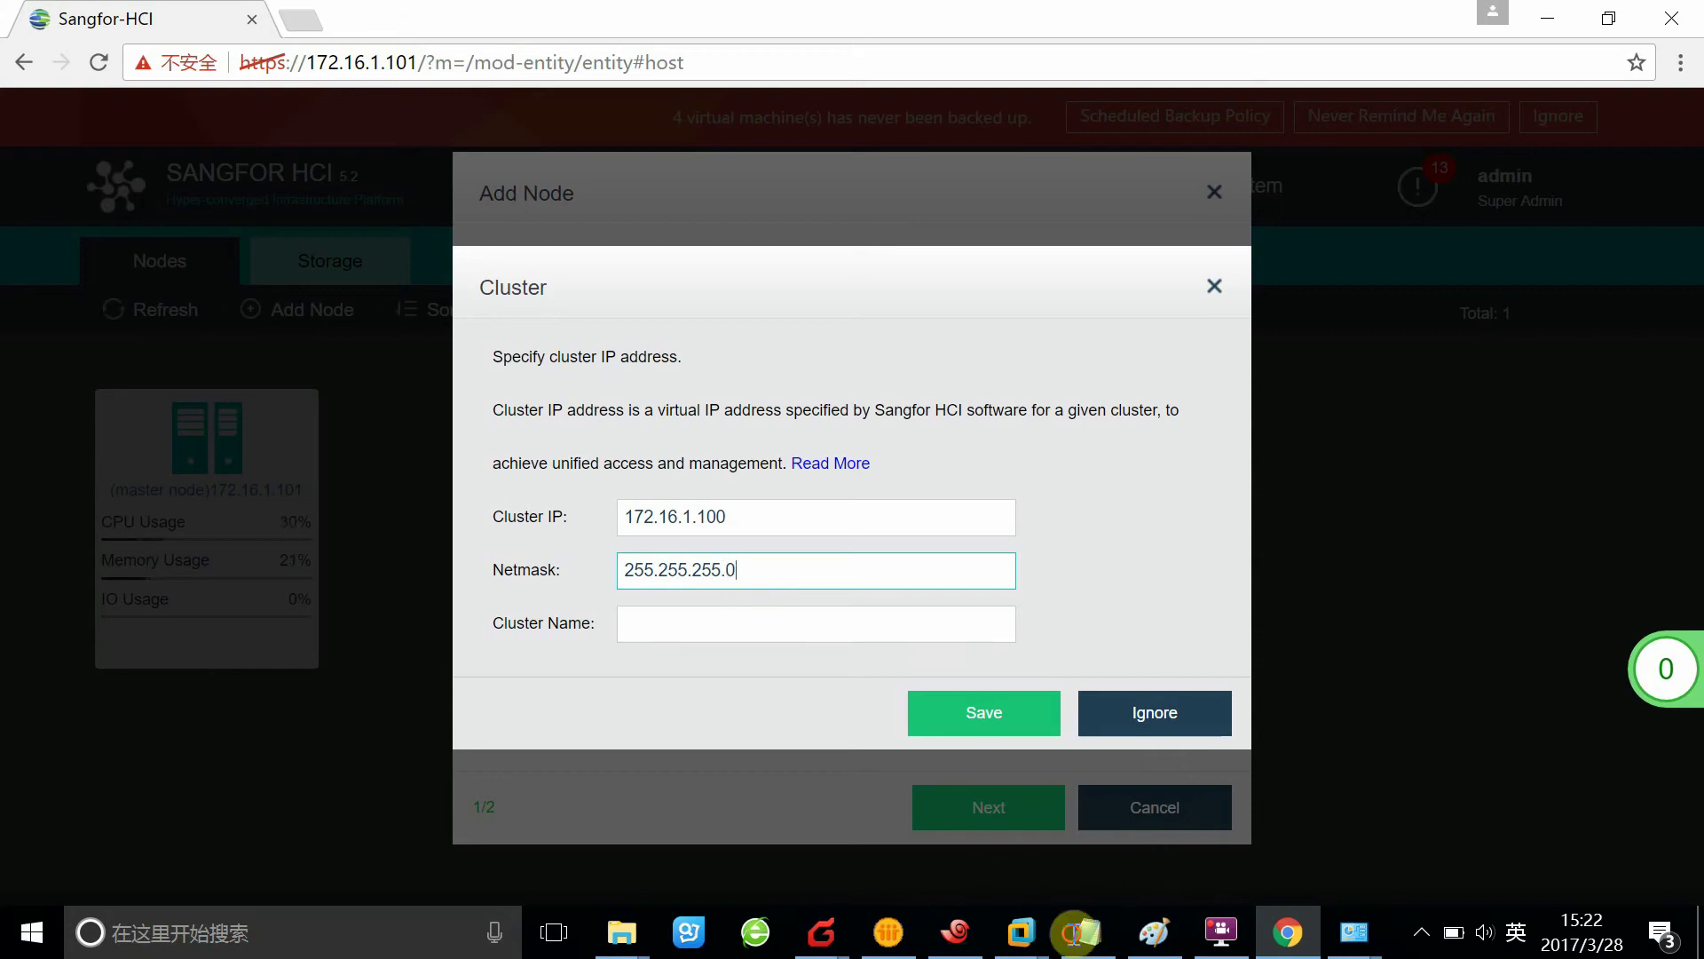
left_click(787, 622)
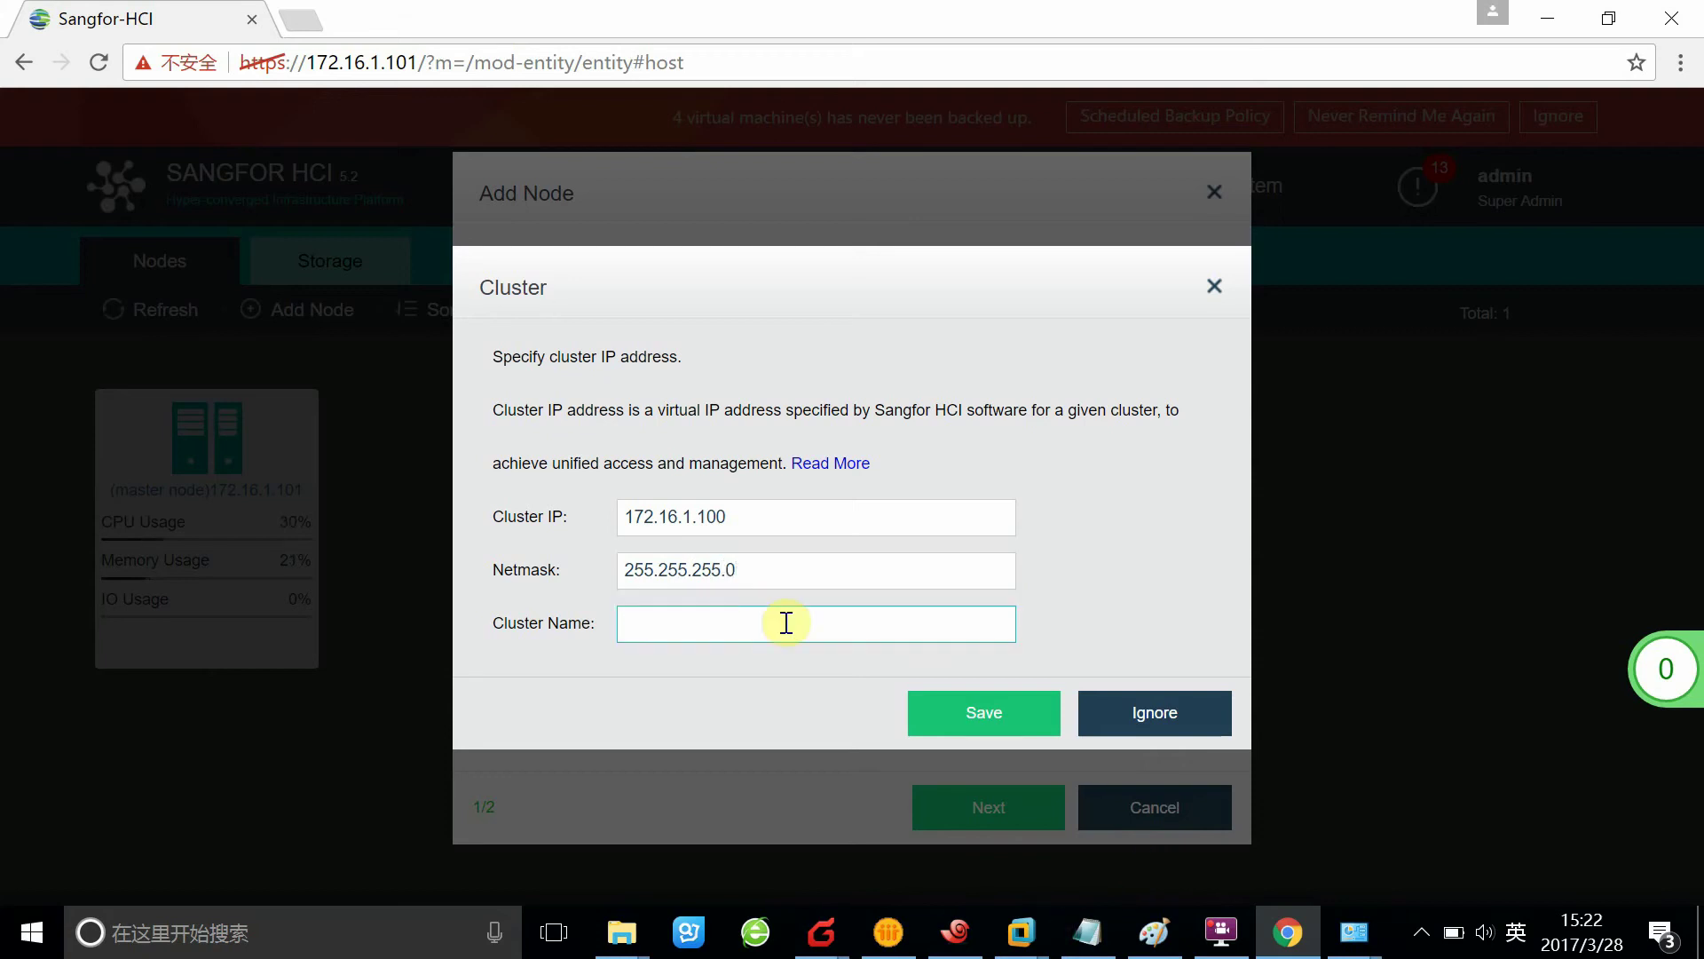
type("testdemo")
left_click(939, 719)
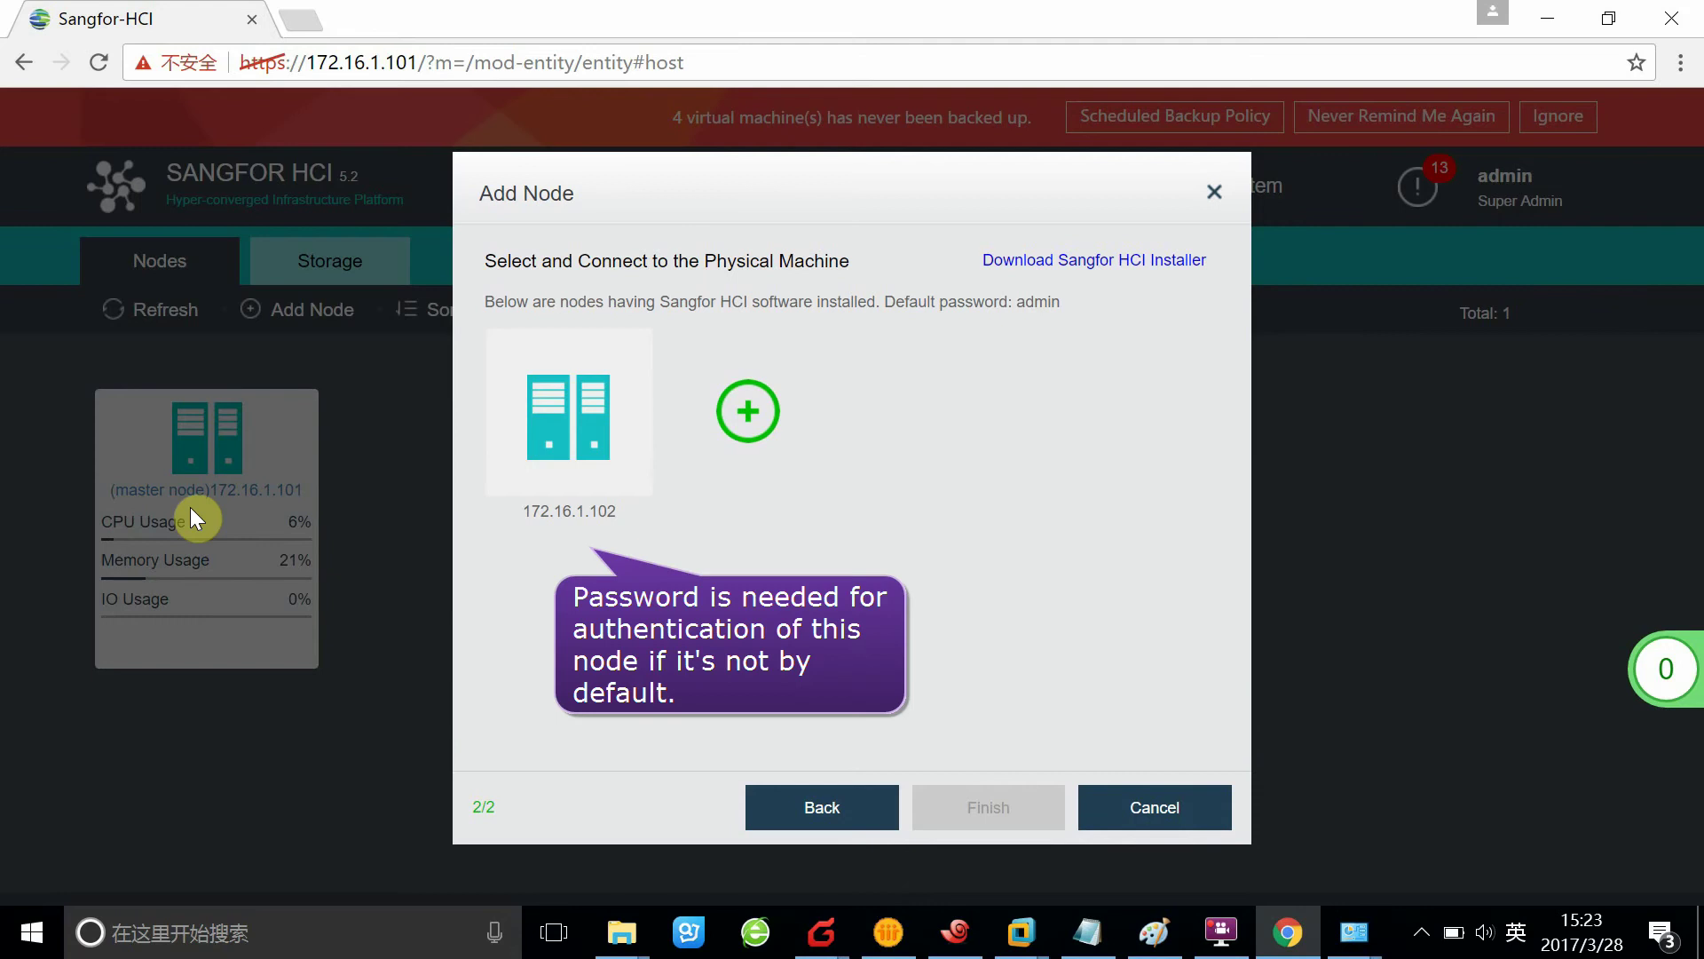
Add node 172.16.1.102 to the cluster, accepting that its firewall configuration is cleared
left_click(593, 445)
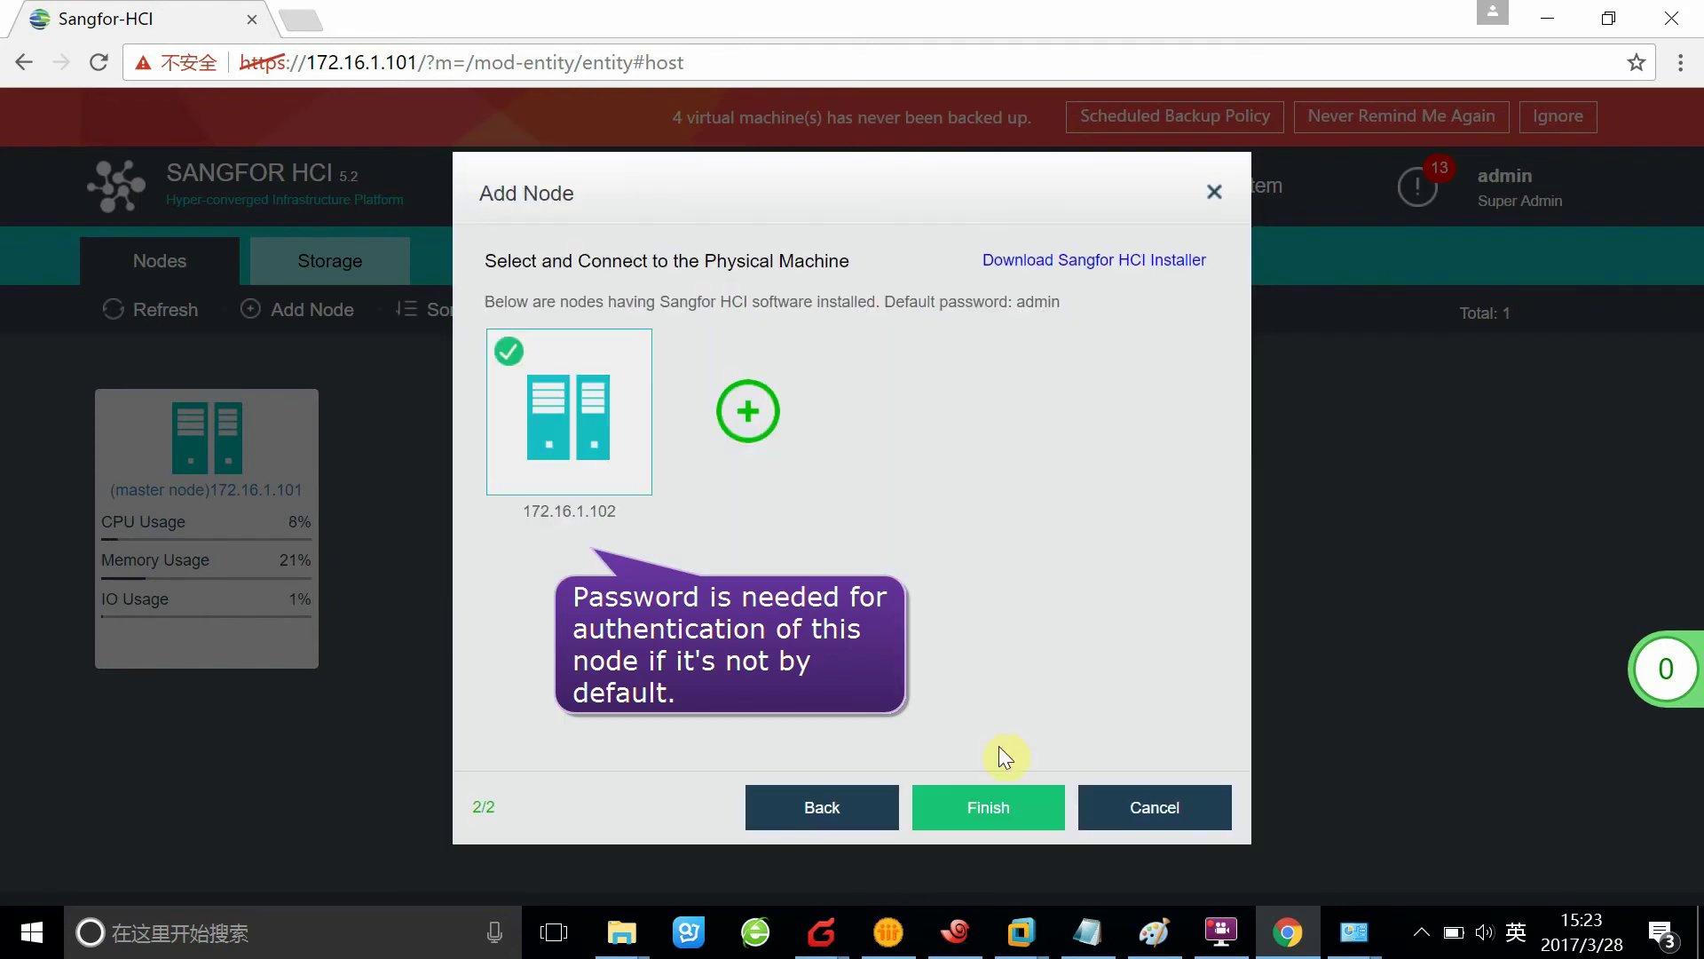
left_click(985, 804)
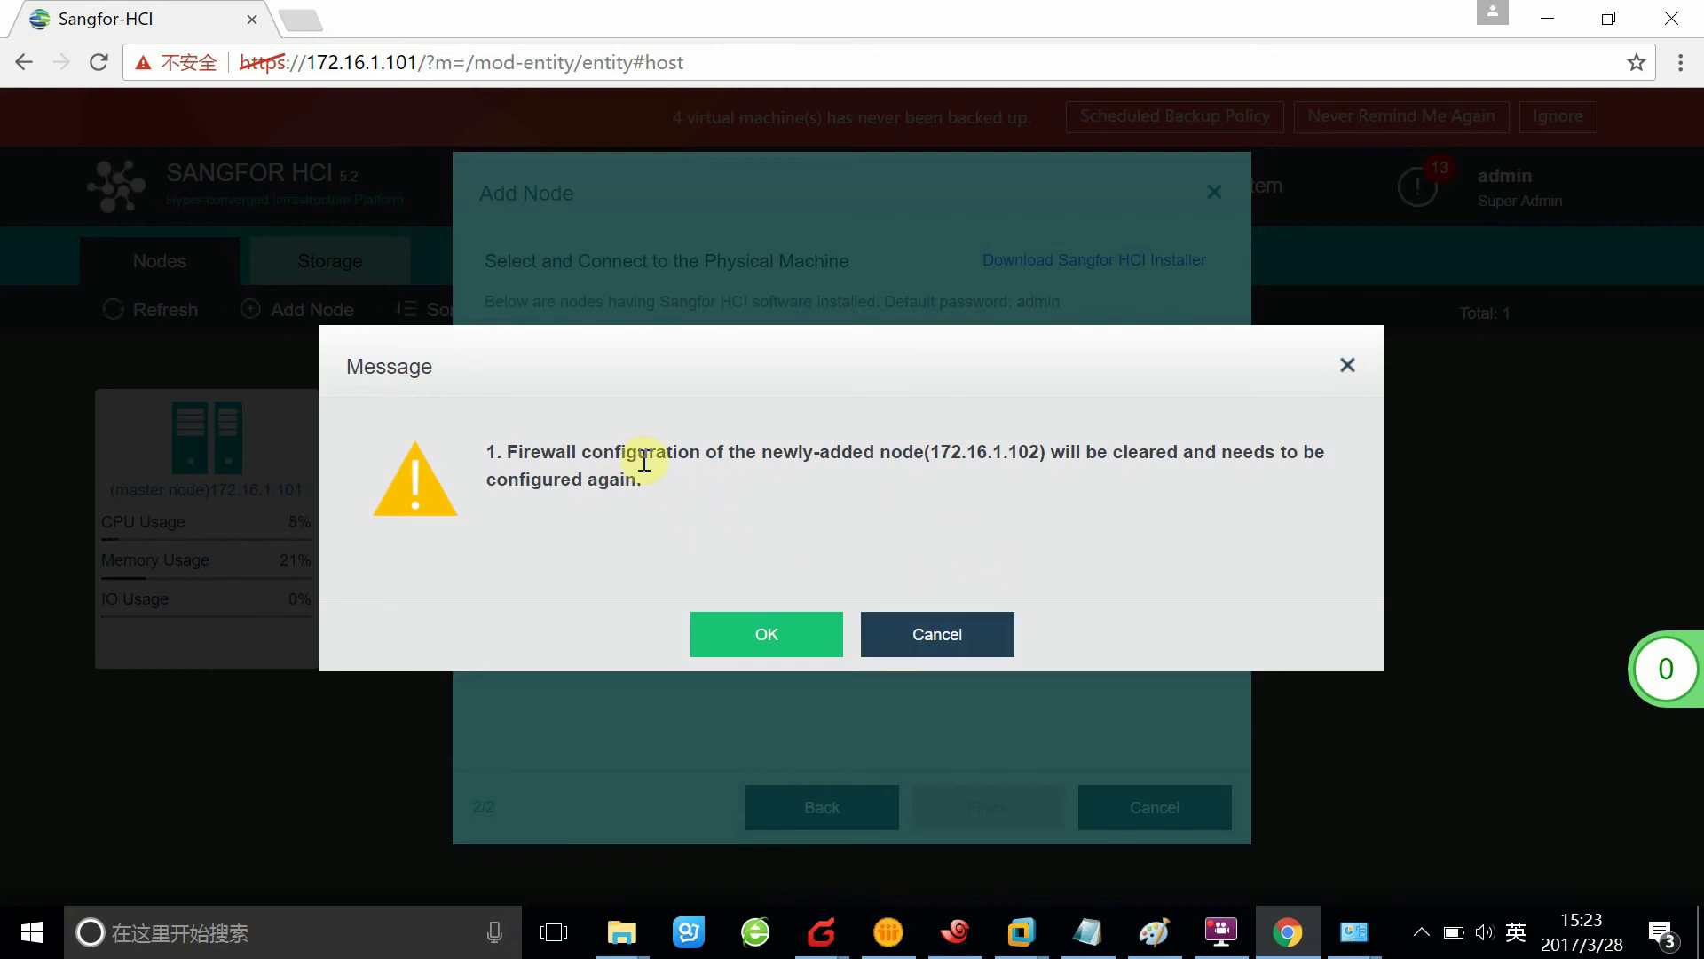
left_click(760, 633)
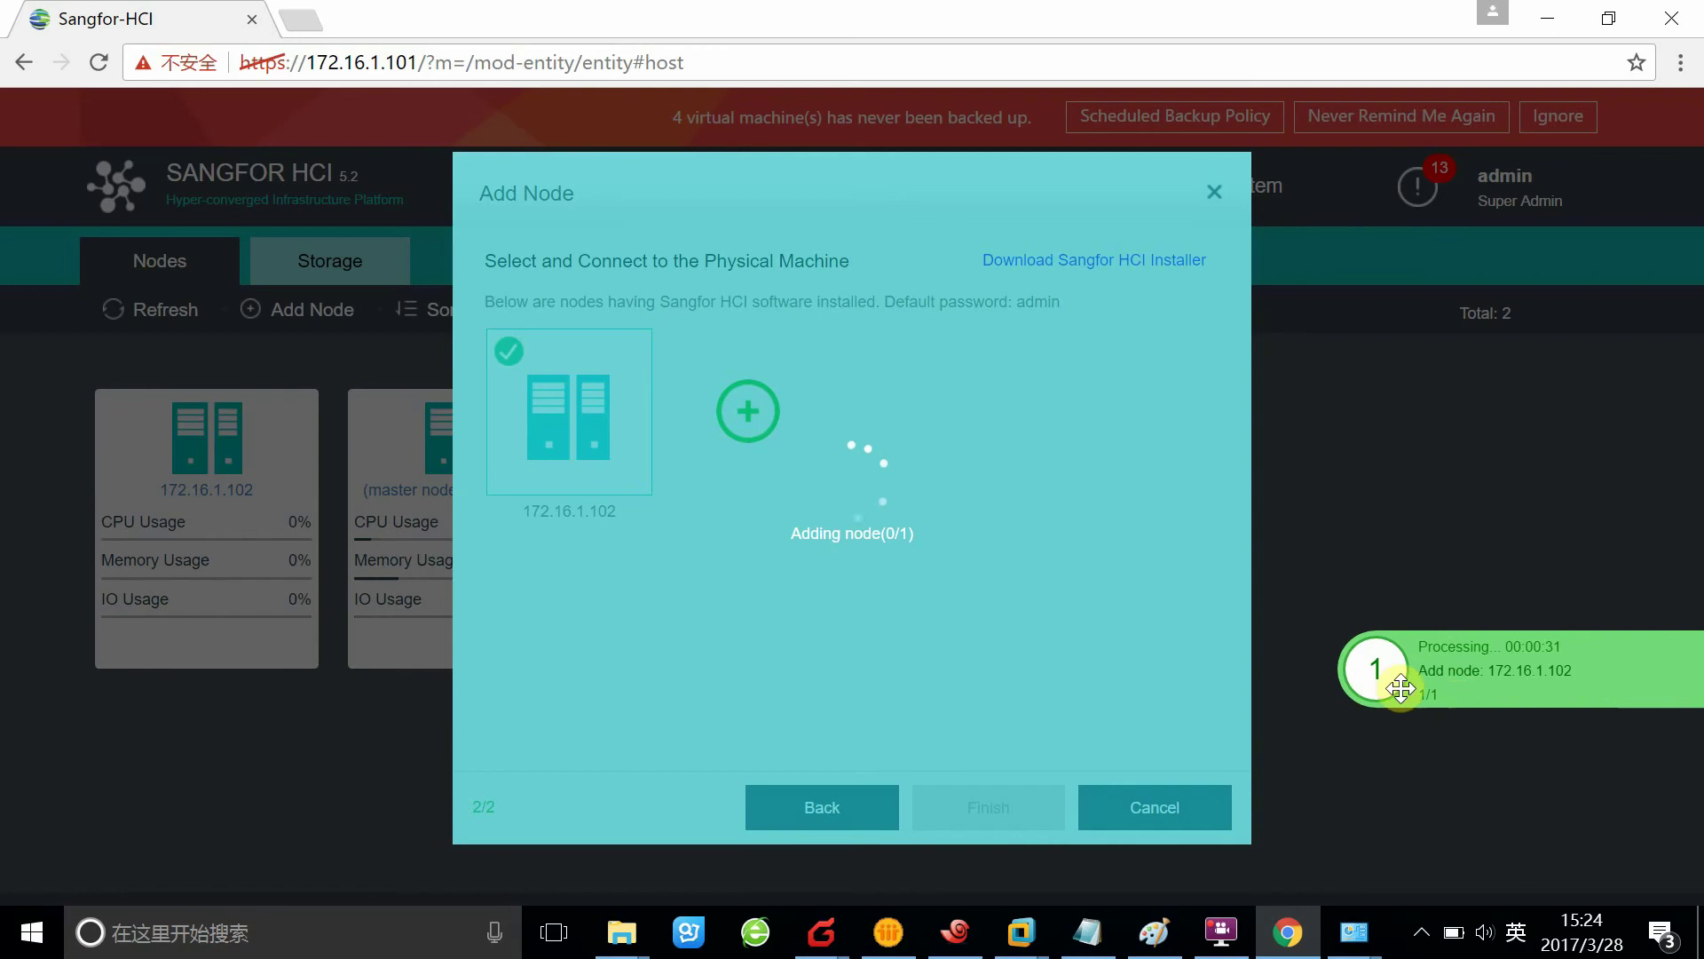
left_click(1427, 691)
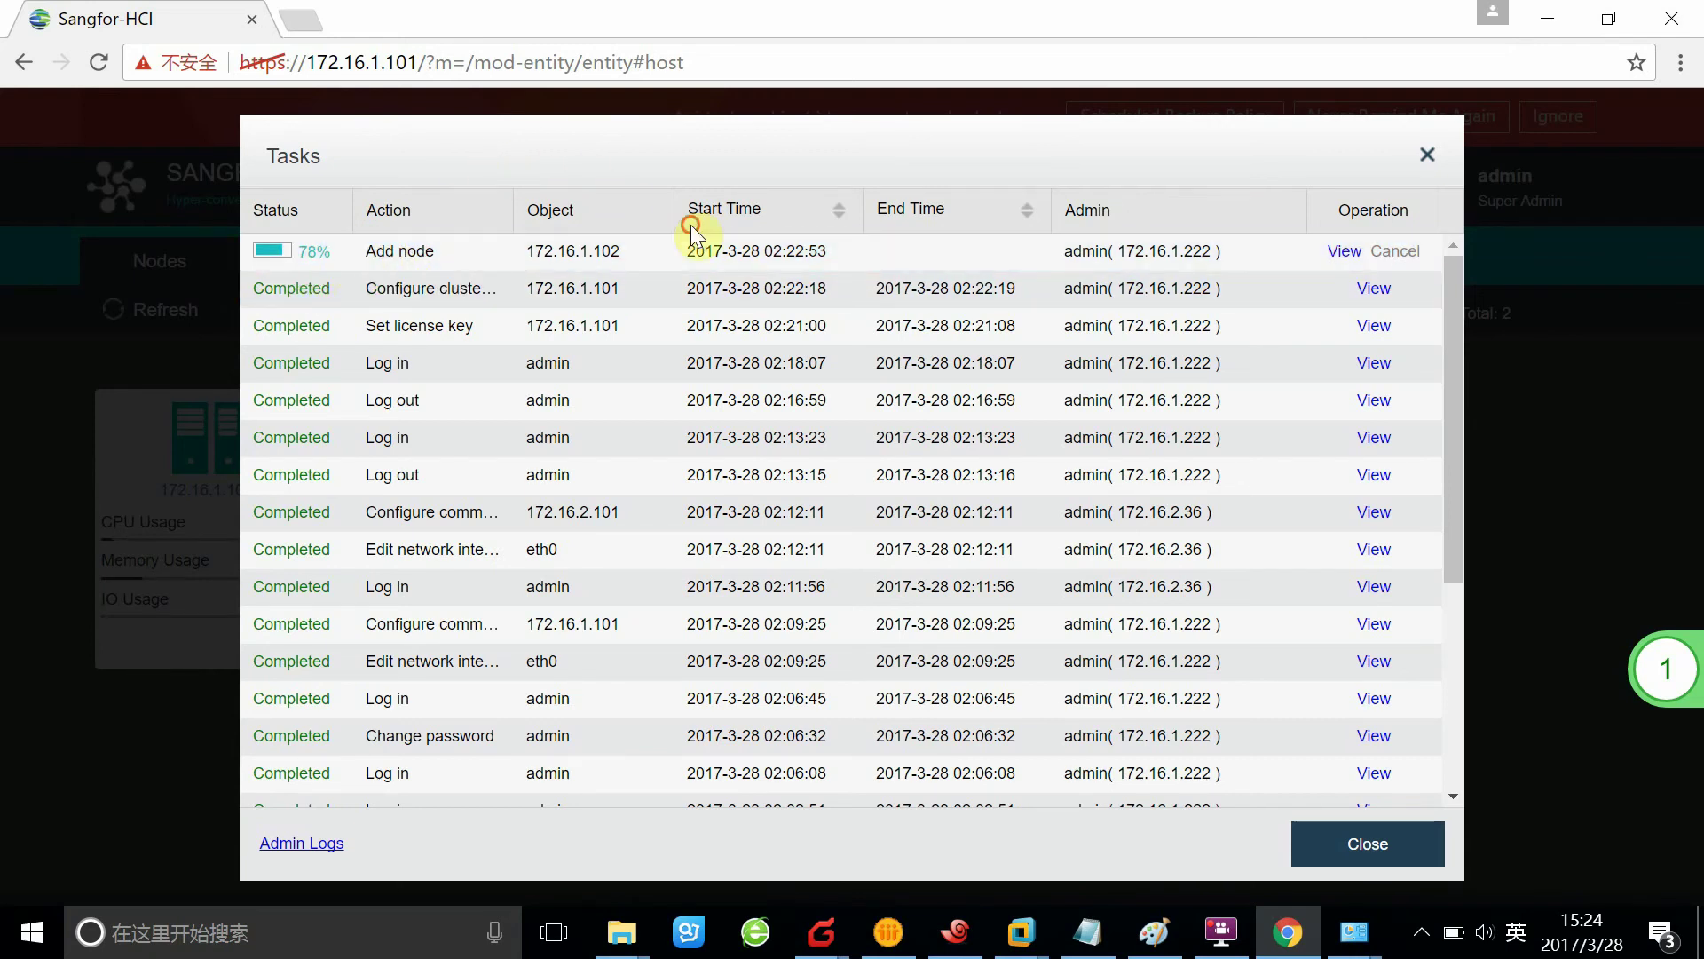
Close the Tasks list after checking the Add node task's progress
left_click(1498, 536)
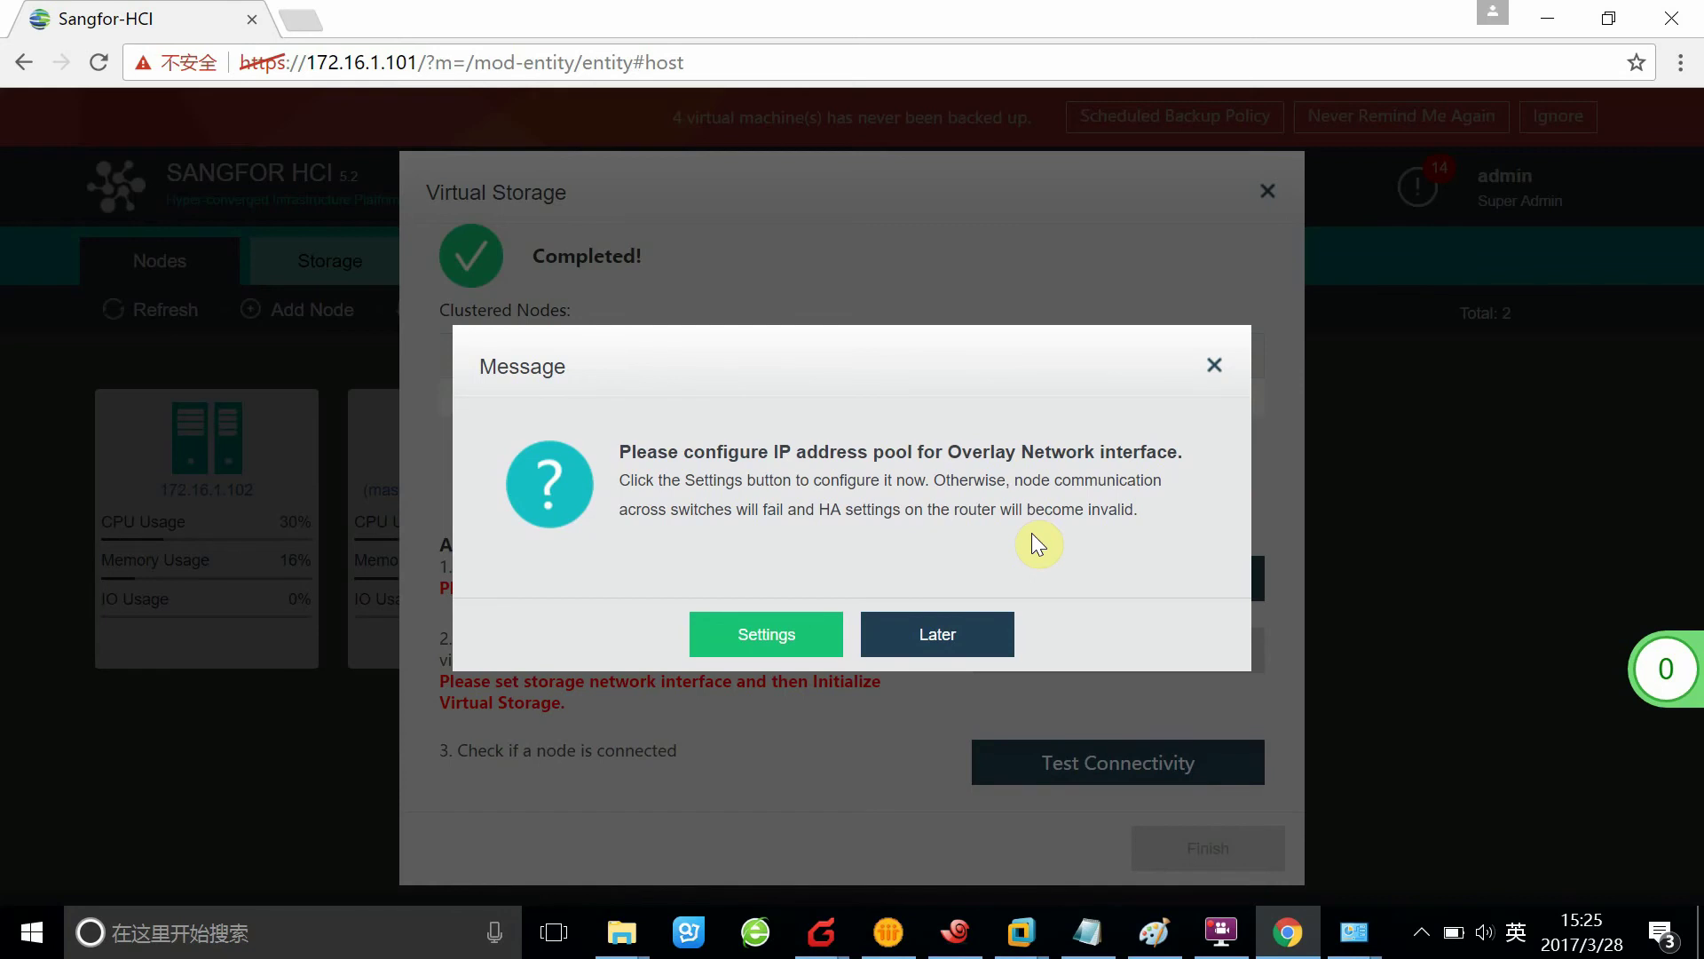
Postpone the overlay IP pool setup and dismiss the high performance mode warning
left_click(920, 638)
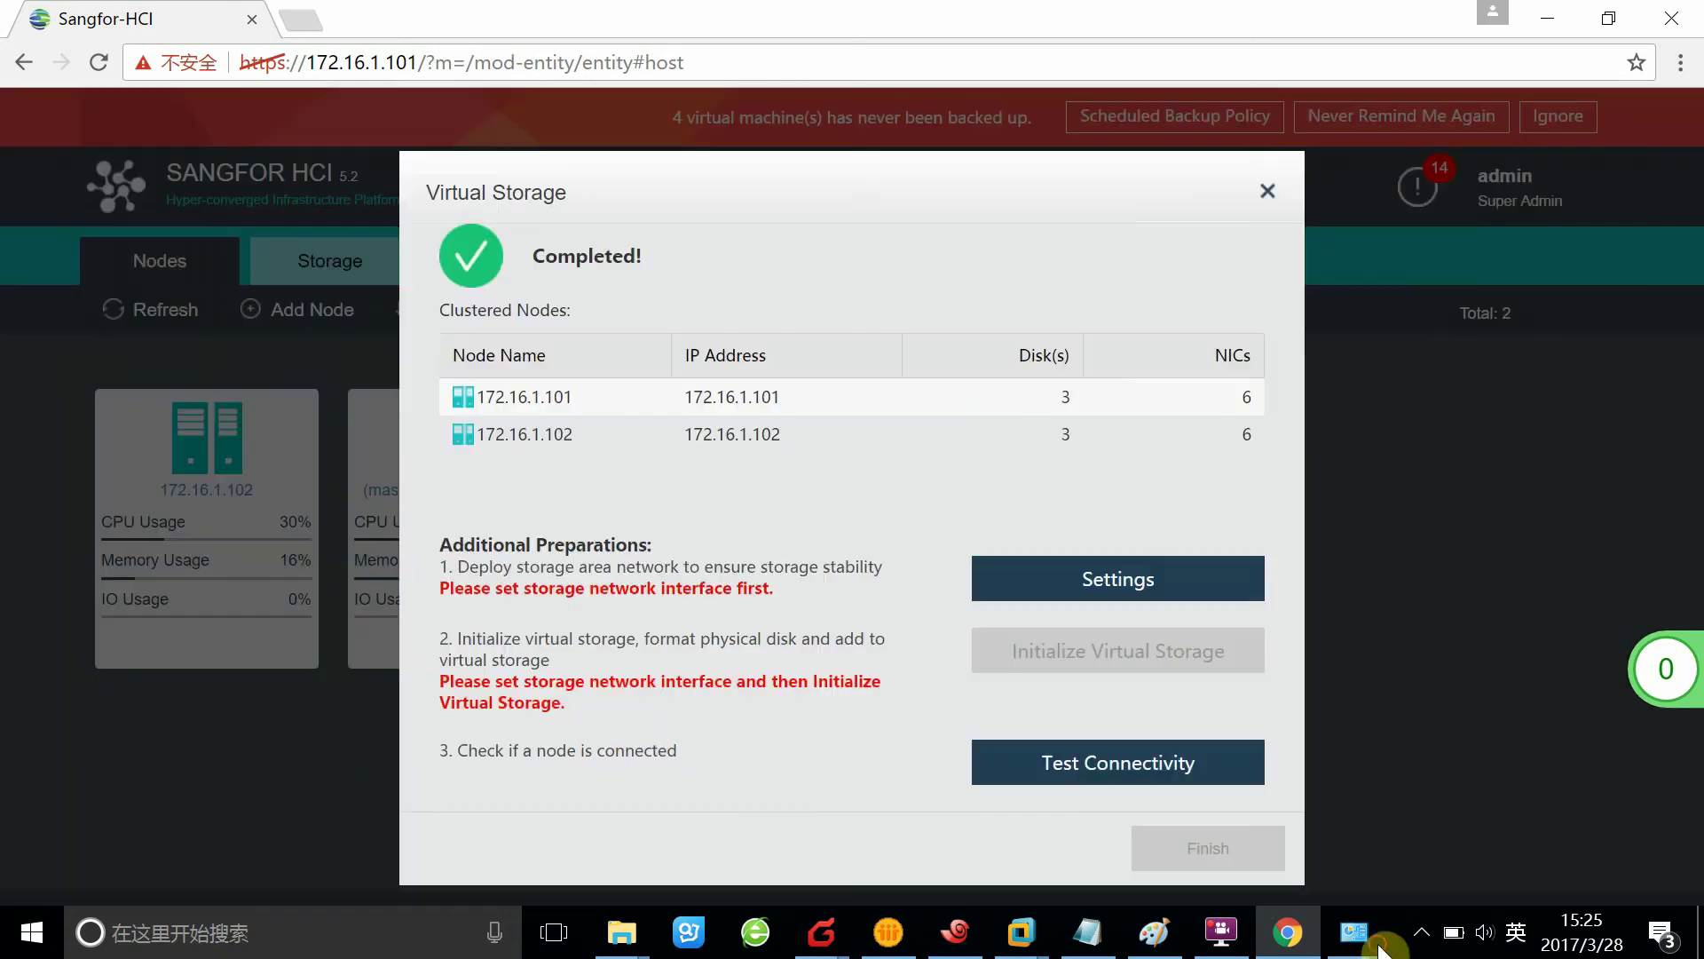
left_click(1162, 578)
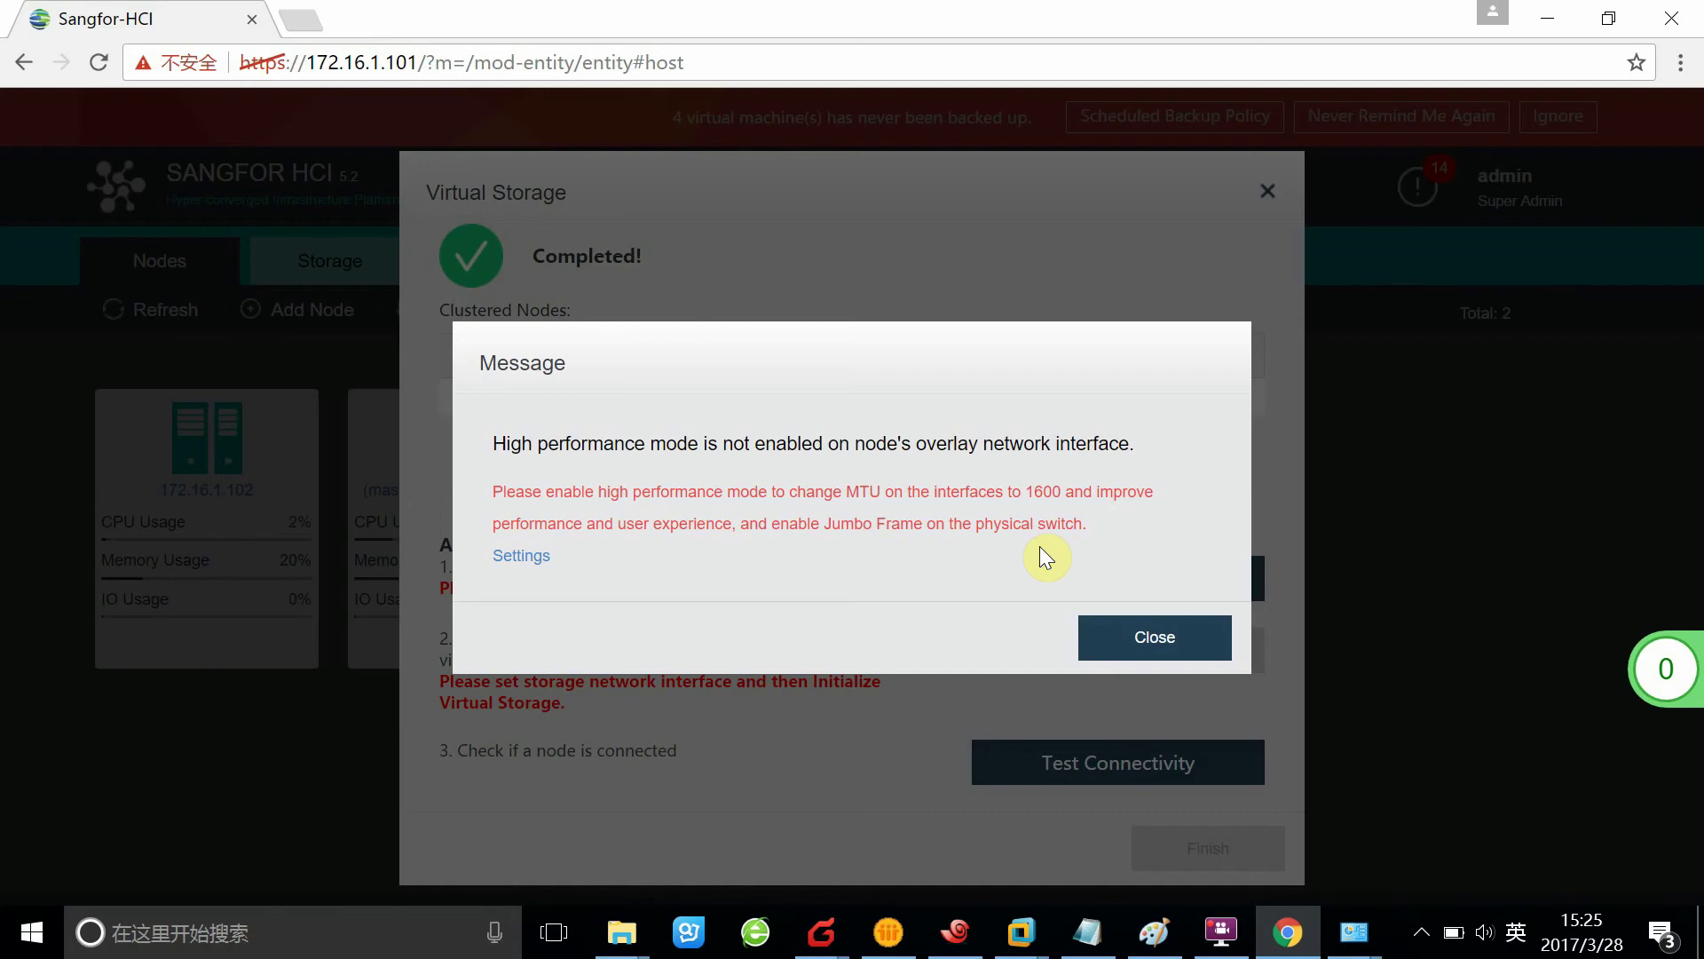
left_click(1139, 645)
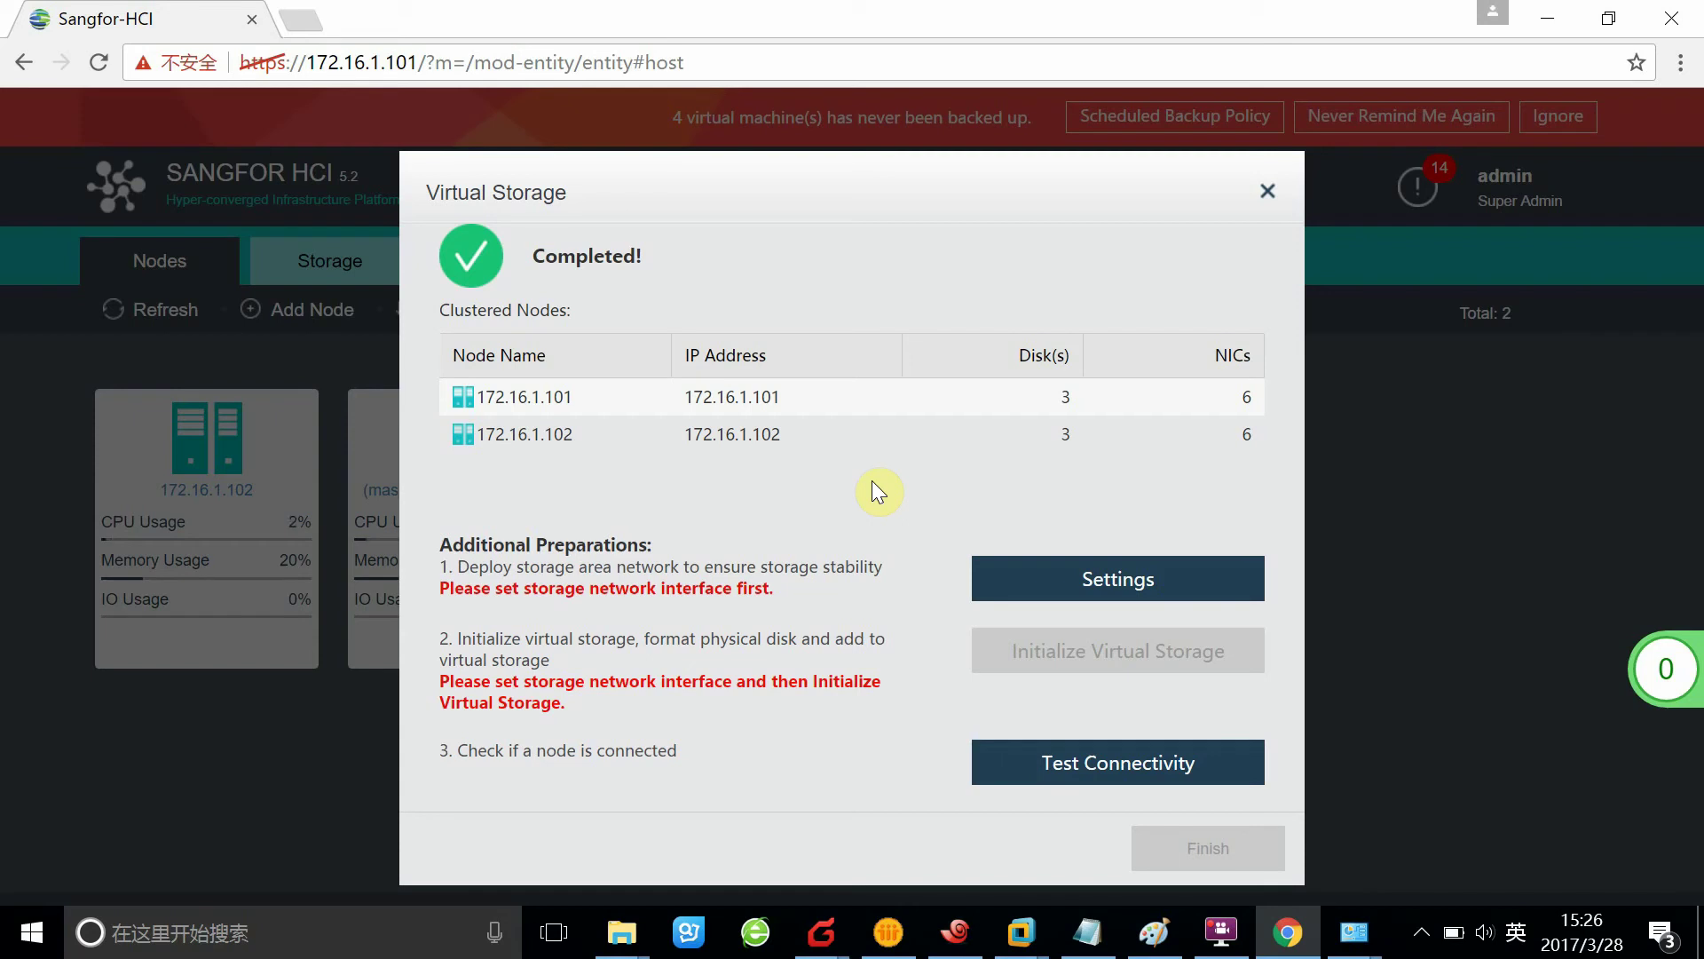
left_click(1000, 433)
Compare the deployment modes, then select 'Link aggregation with two switches' for storage networking
left_click(1109, 581)
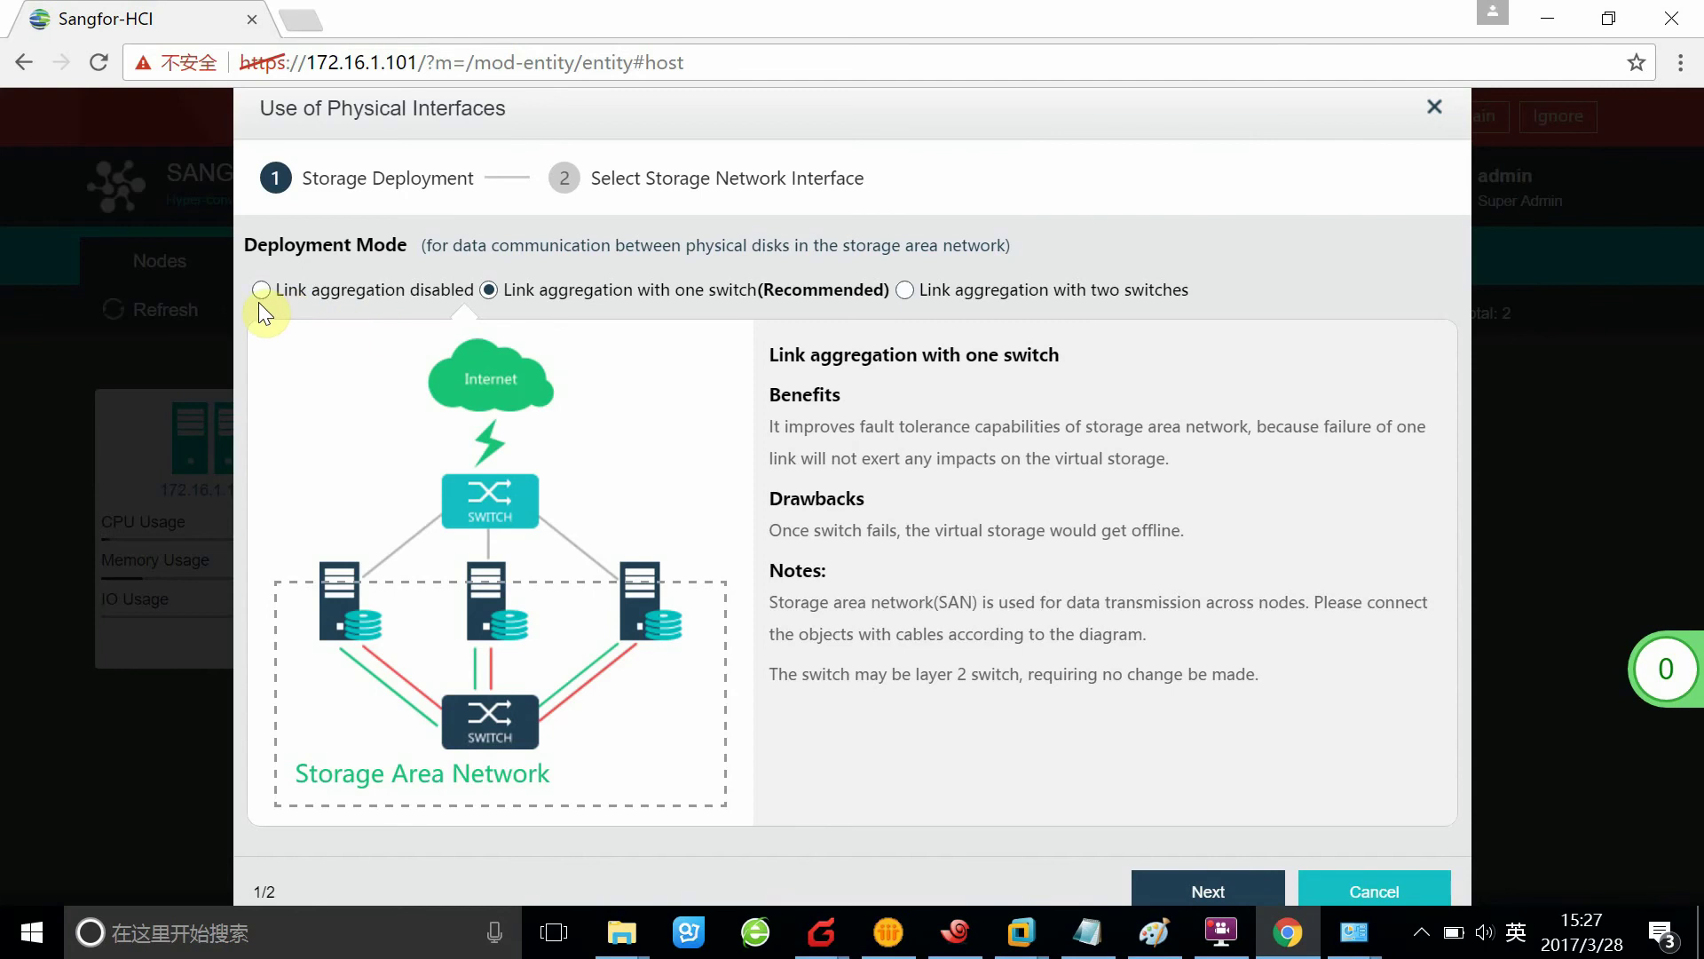
left_click(380, 300)
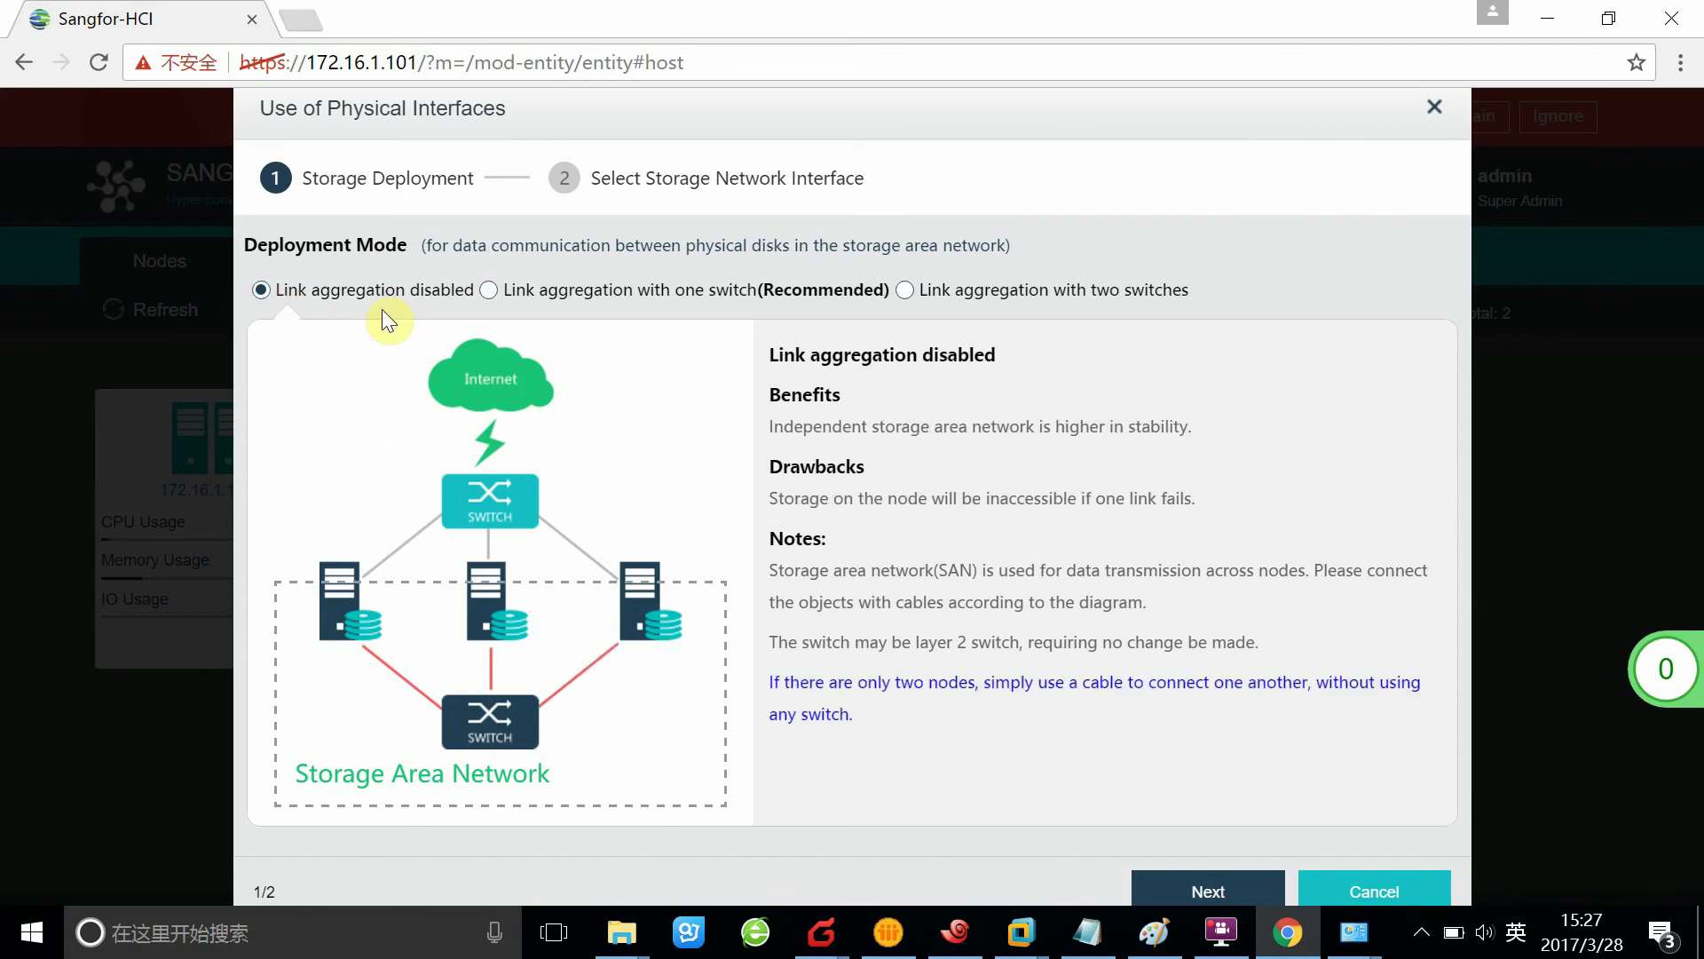
left_click(489, 290)
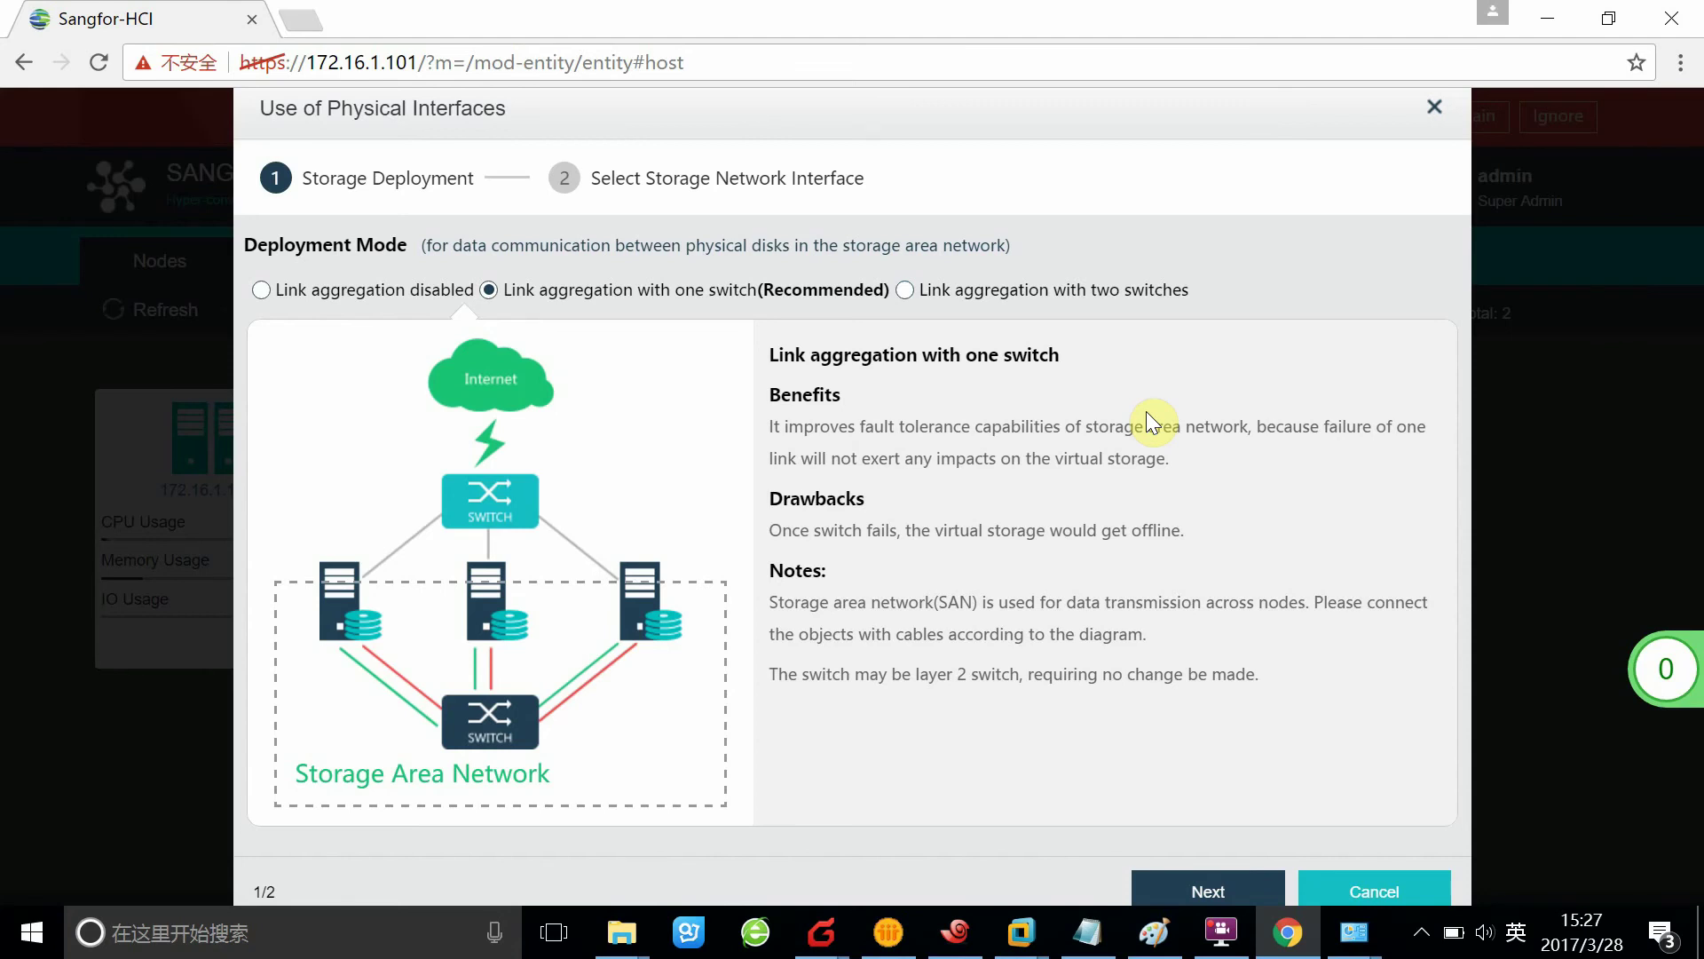
left_click(907, 293)
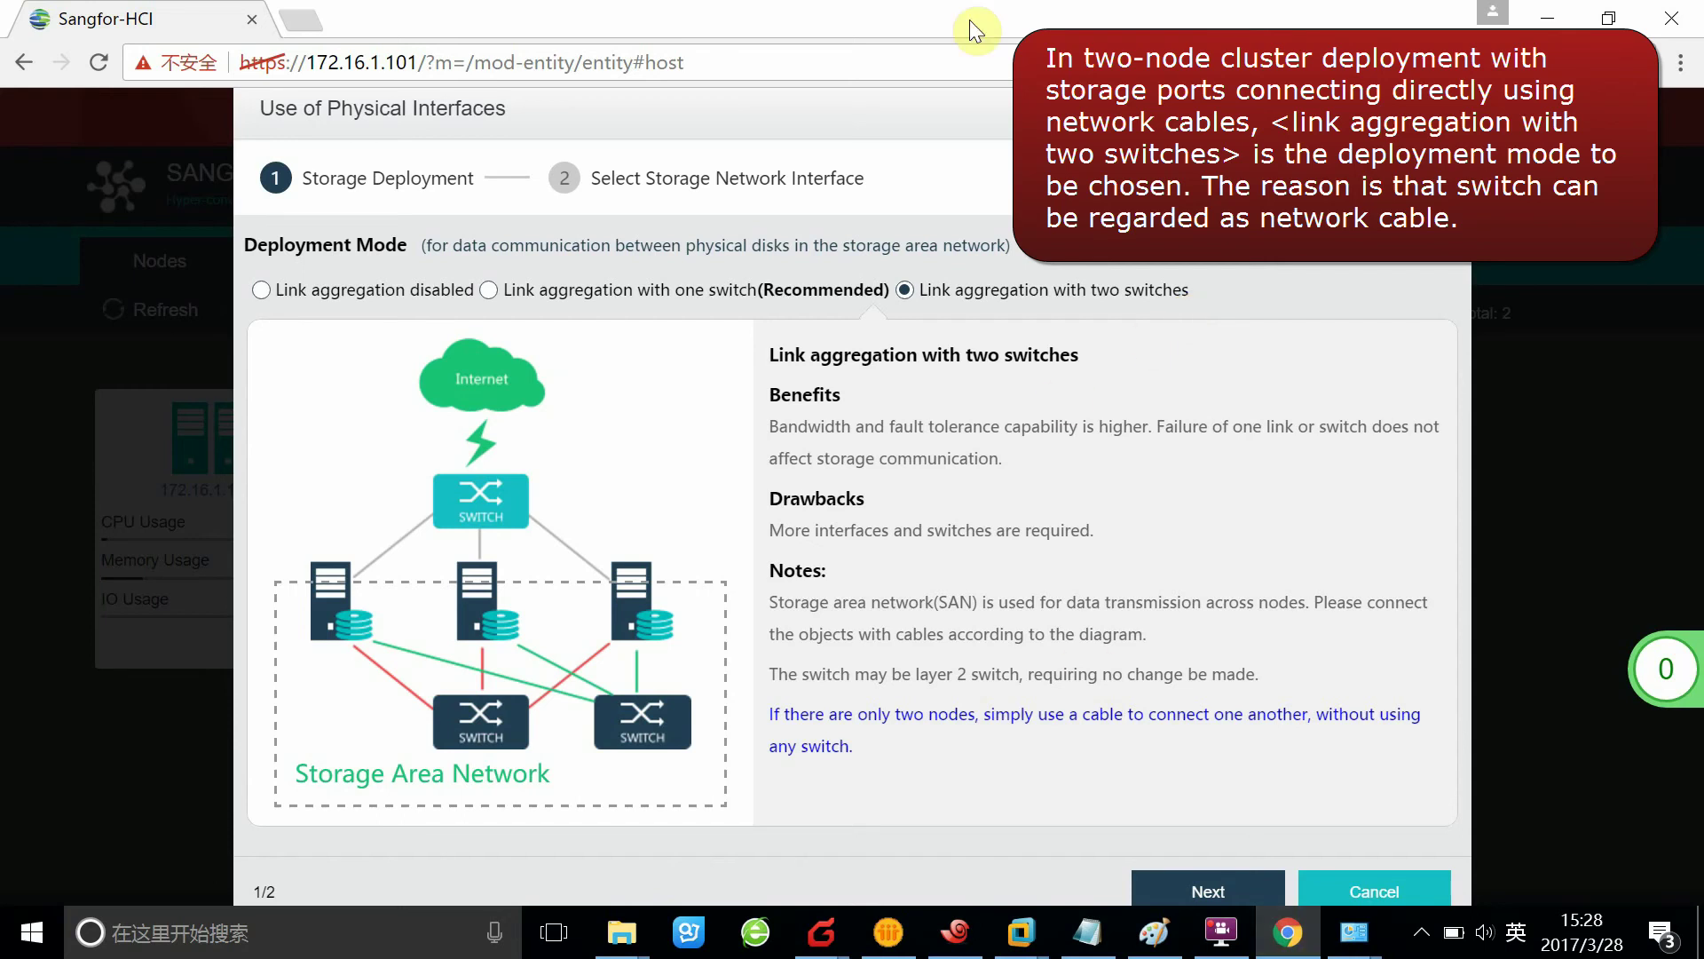
Advance to Select Storage Network Interface, with eth3,eth4 on both nodes at 10.251.251.1 and 10.251.251.2
key("ctrl+a")
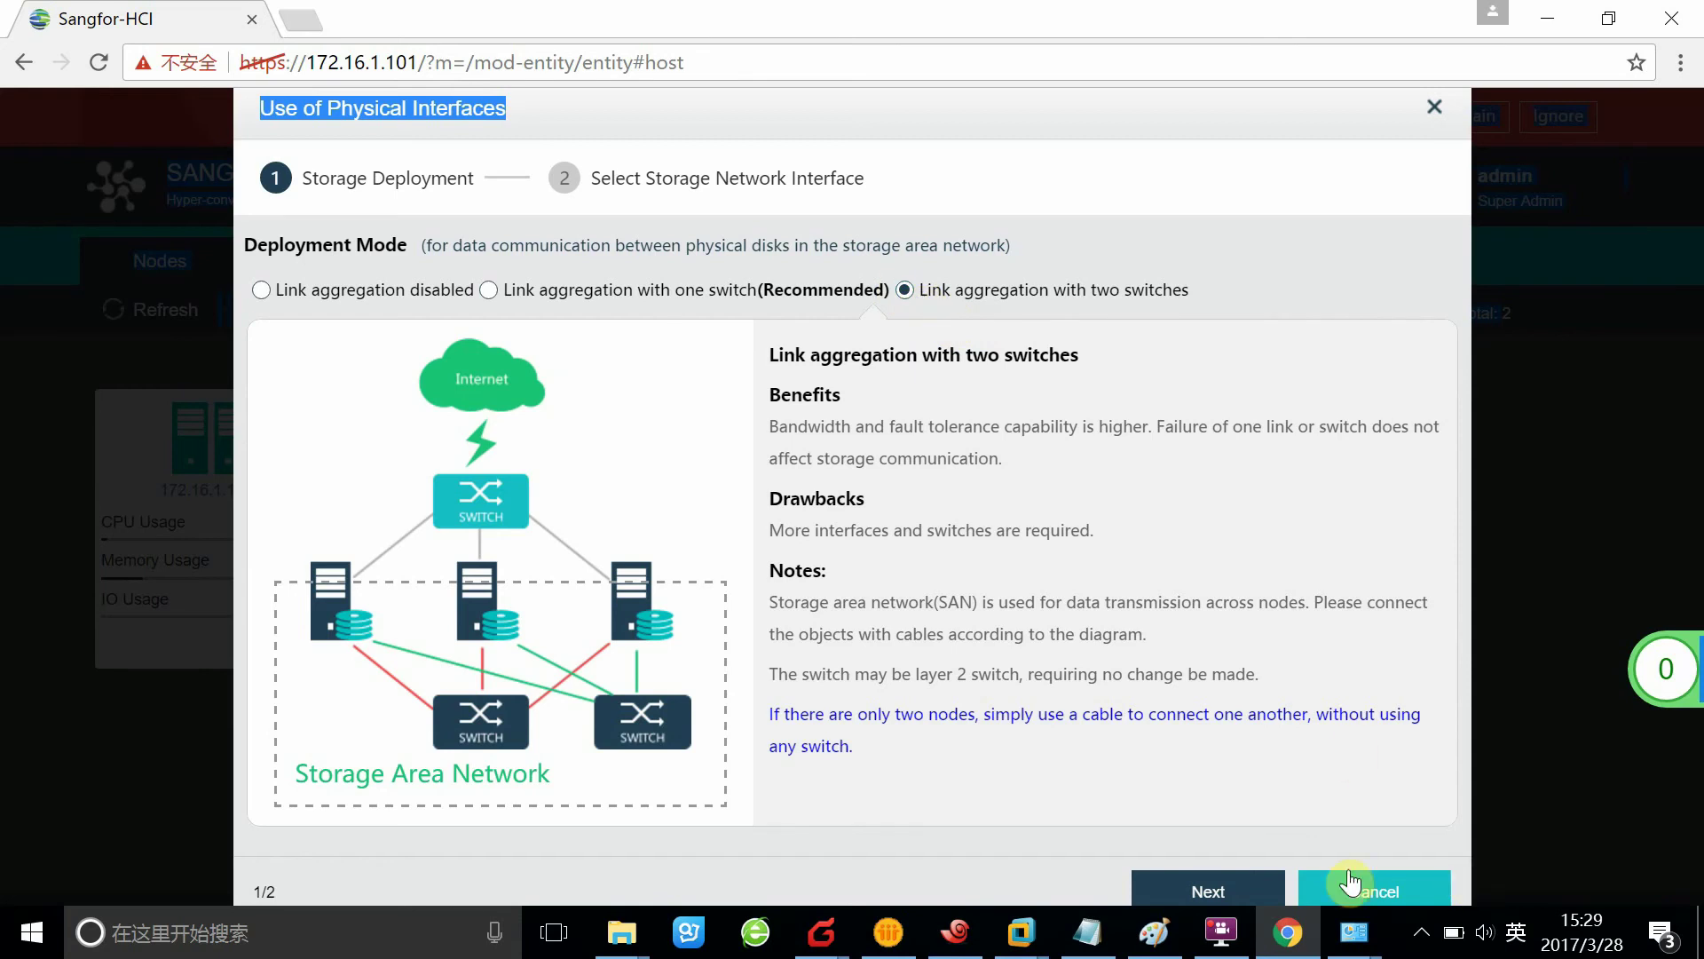
left_click(1260, 888)
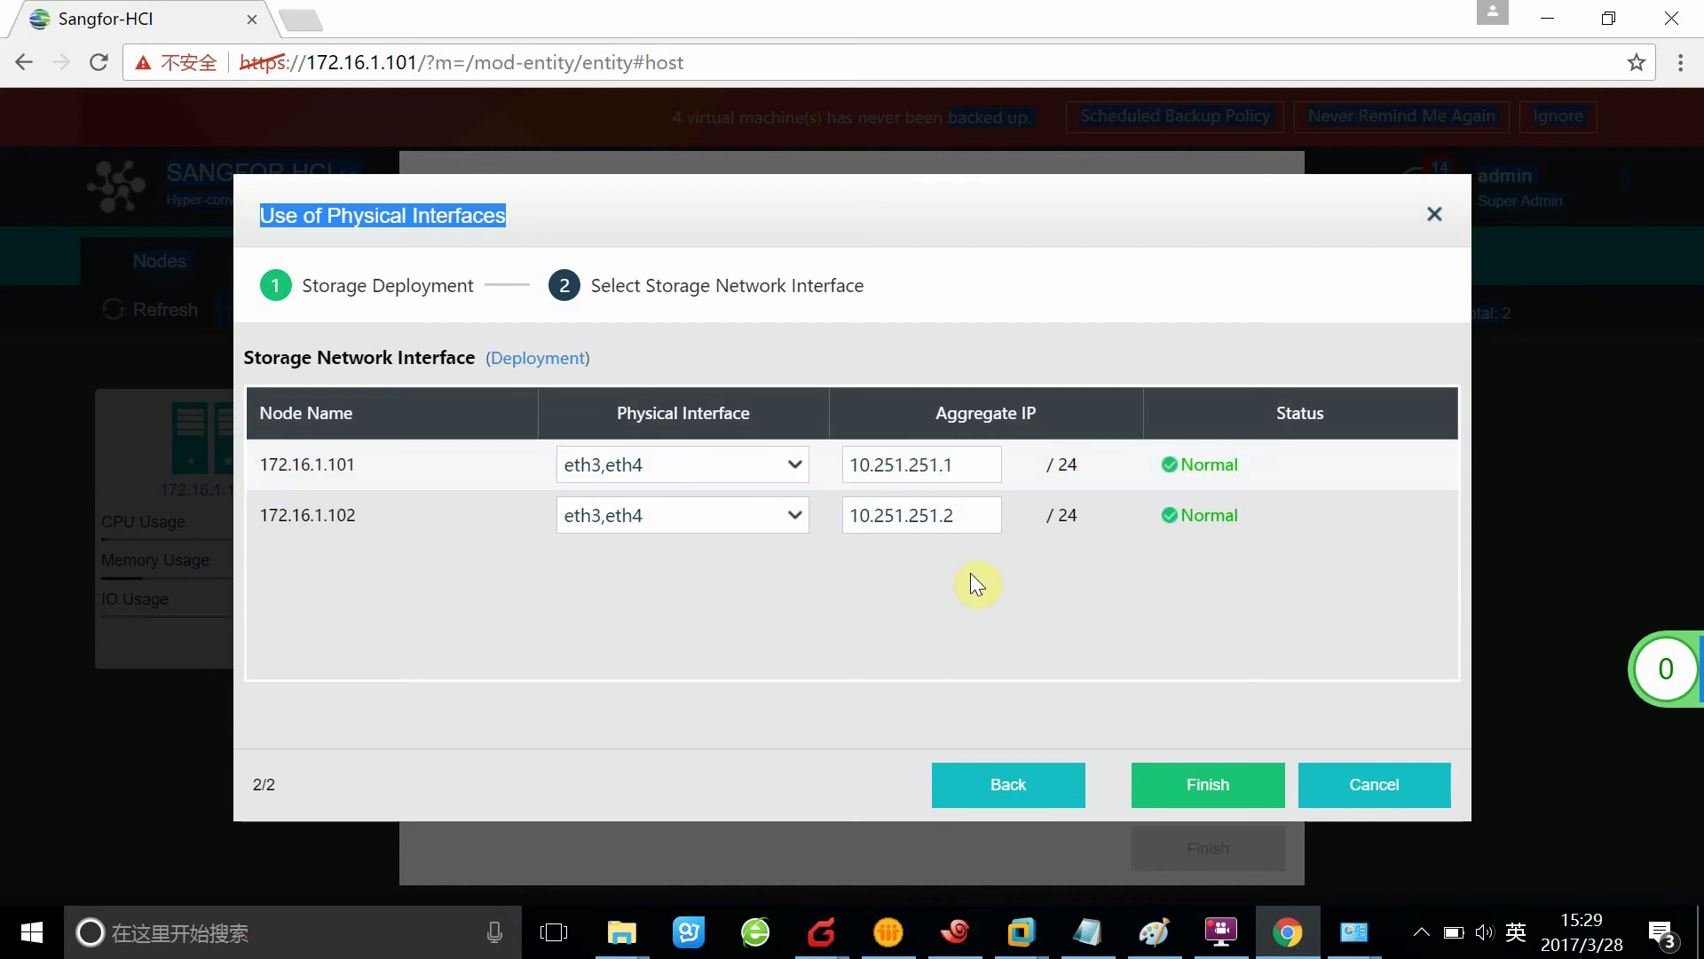
Submit the storage network settings, recording two-switch link aggregation
left_click(1234, 799)
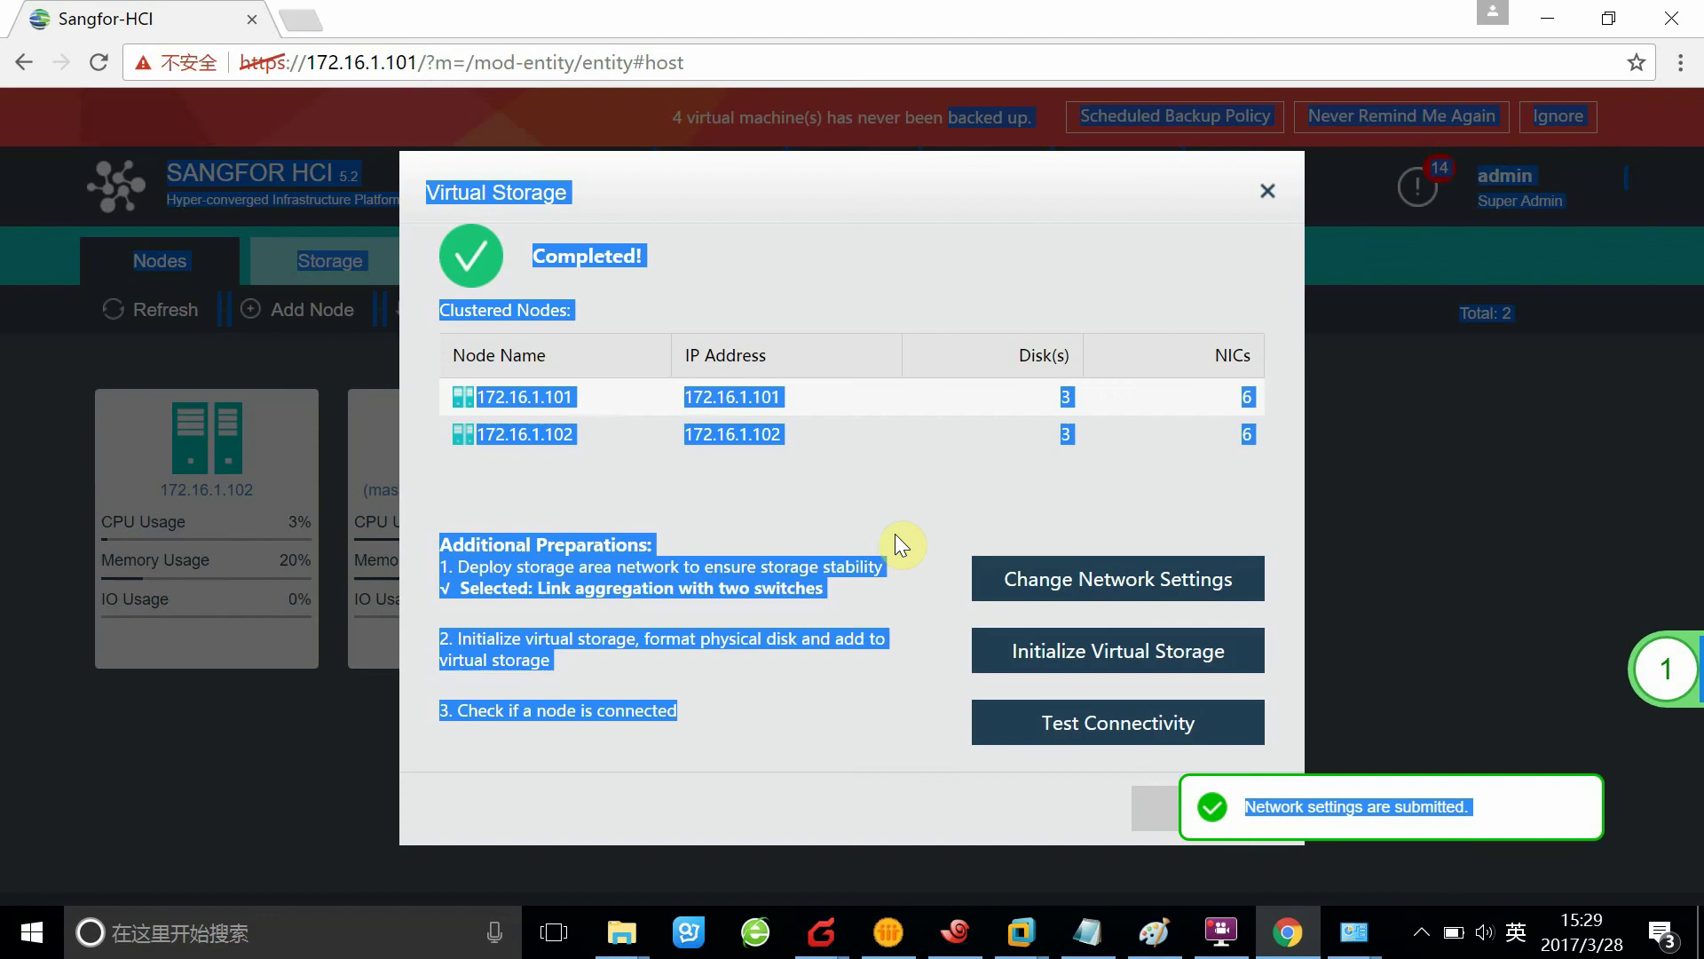
left_click(899, 532)
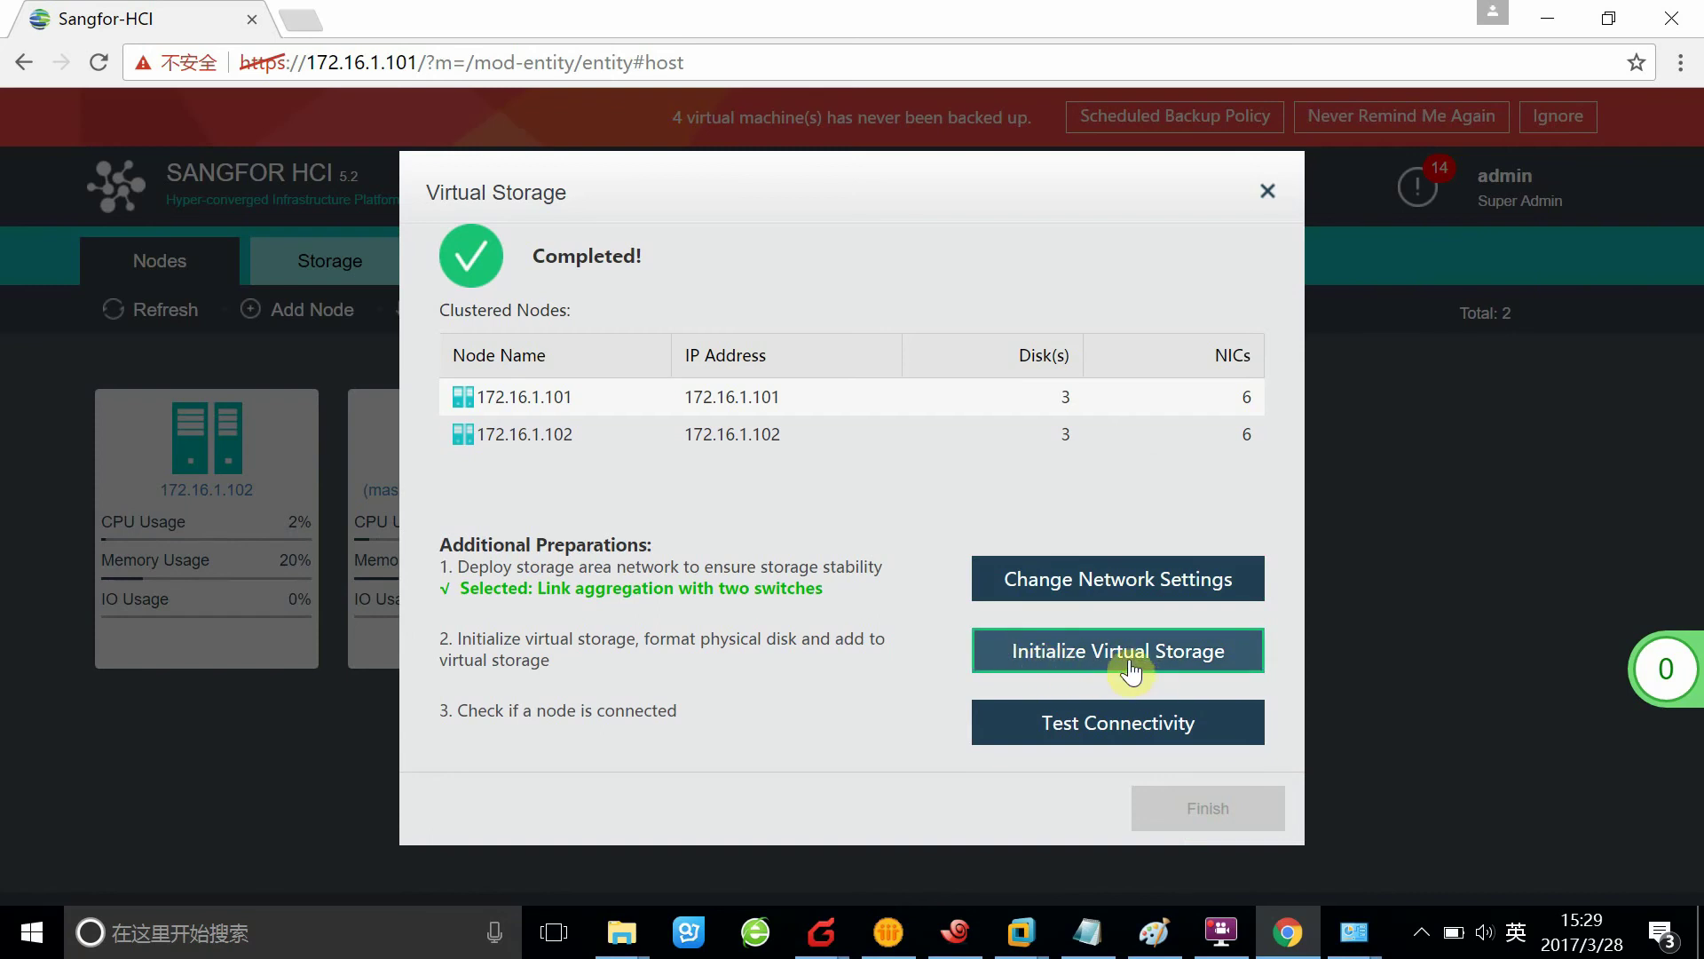
Launch Initialize Virtual Storage, landing on the Data Copies step with 2_copy selected
left_click(1150, 686)
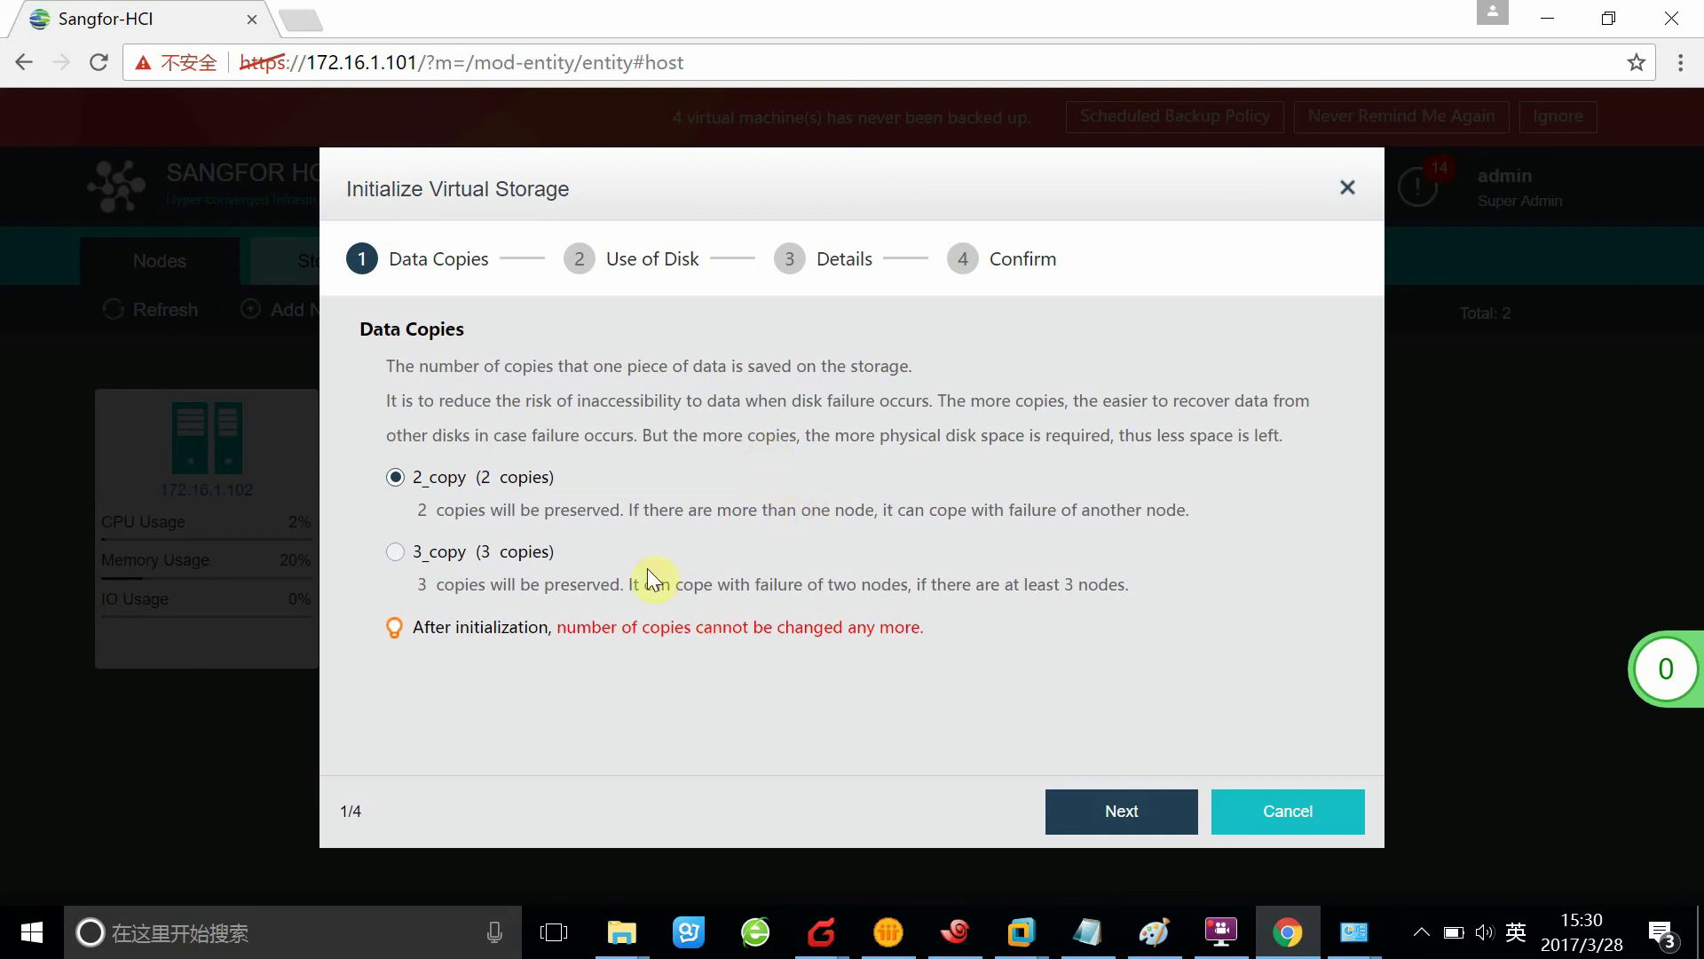
Keep 2_copy, uncheck Spare disk, and move on to the disk Details step
left_click(1154, 823)
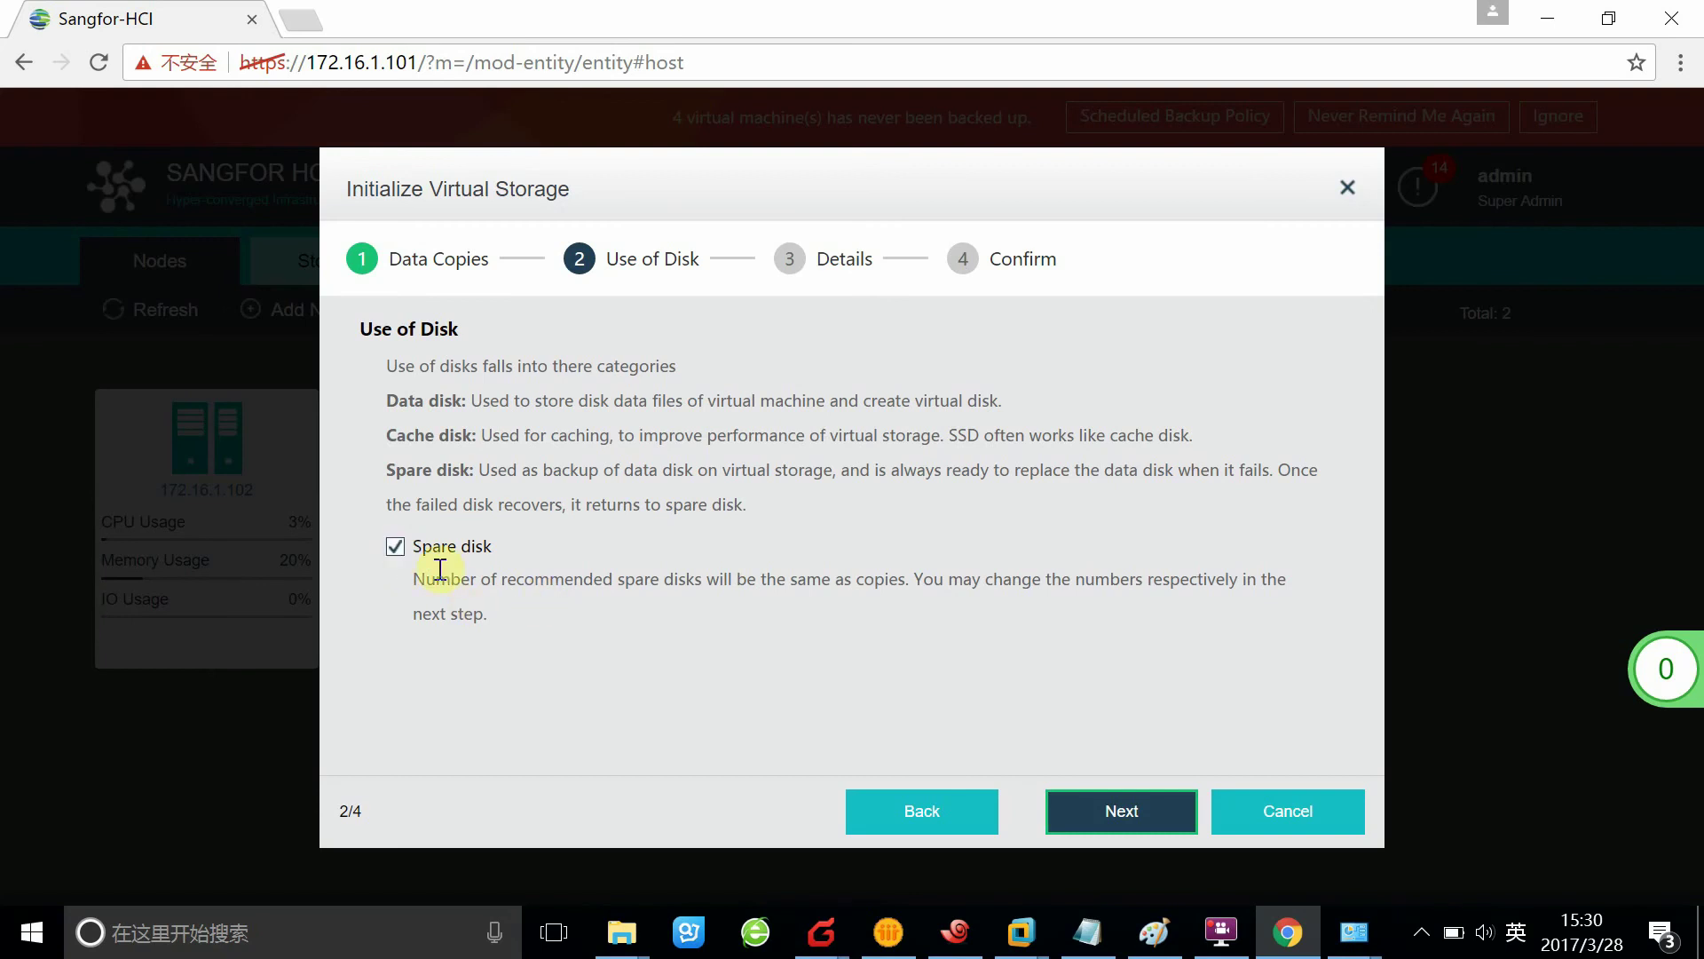
left_click(395, 546)
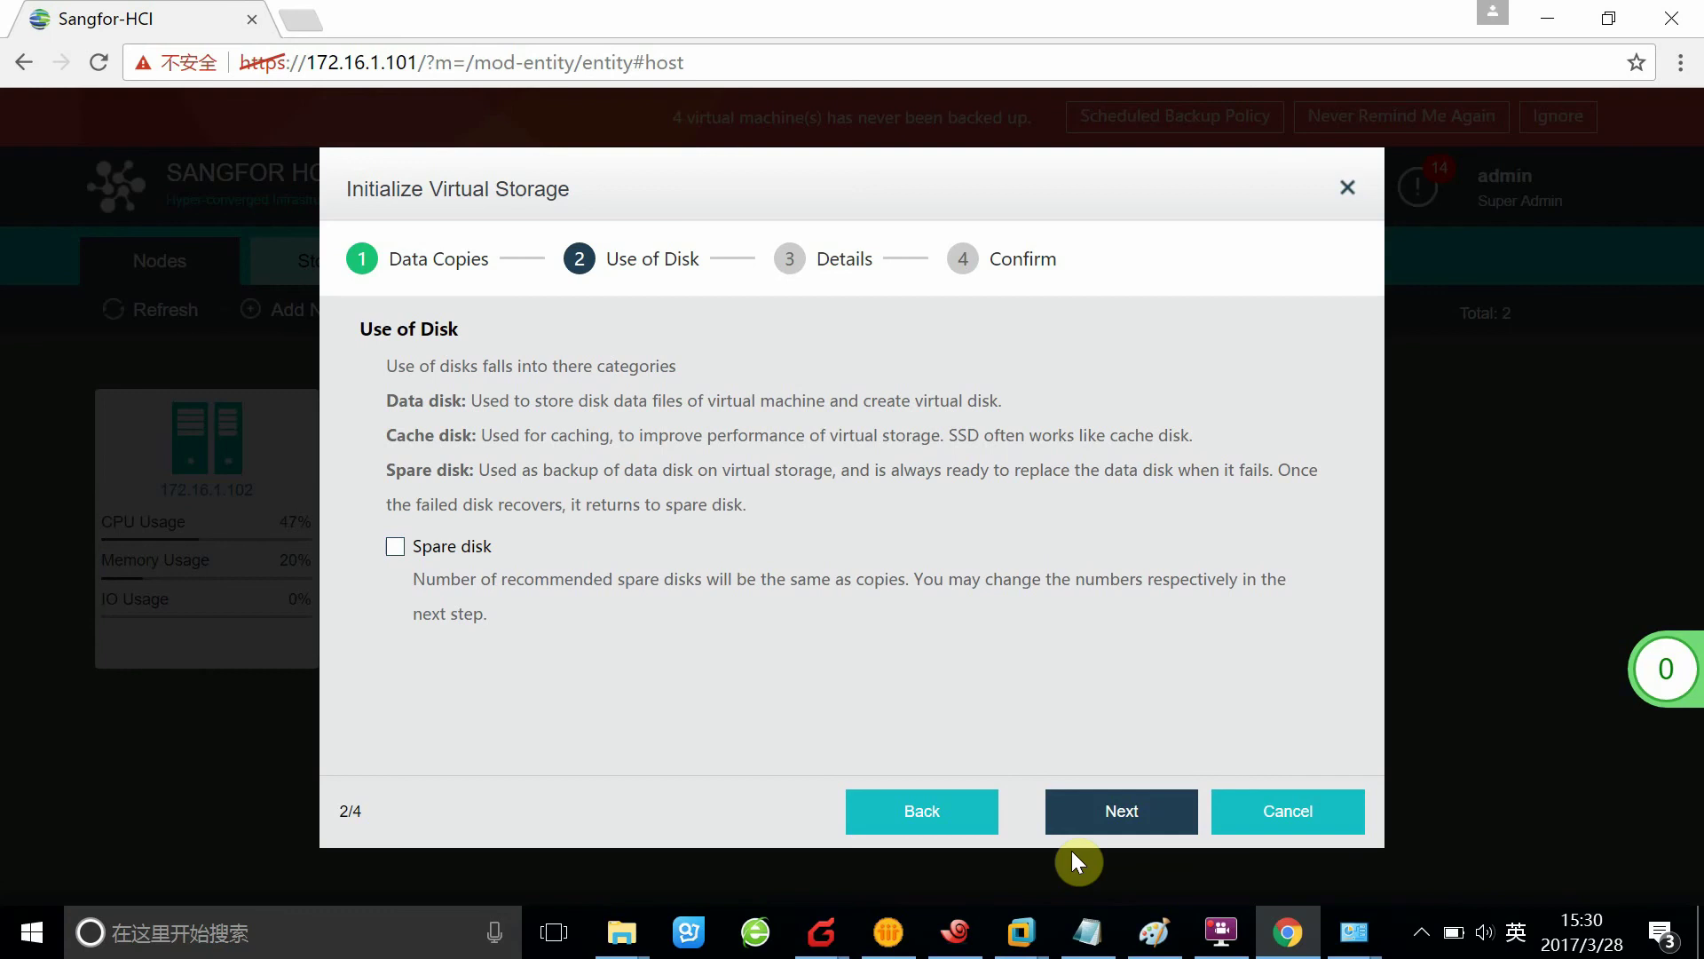
left_click(1123, 821)
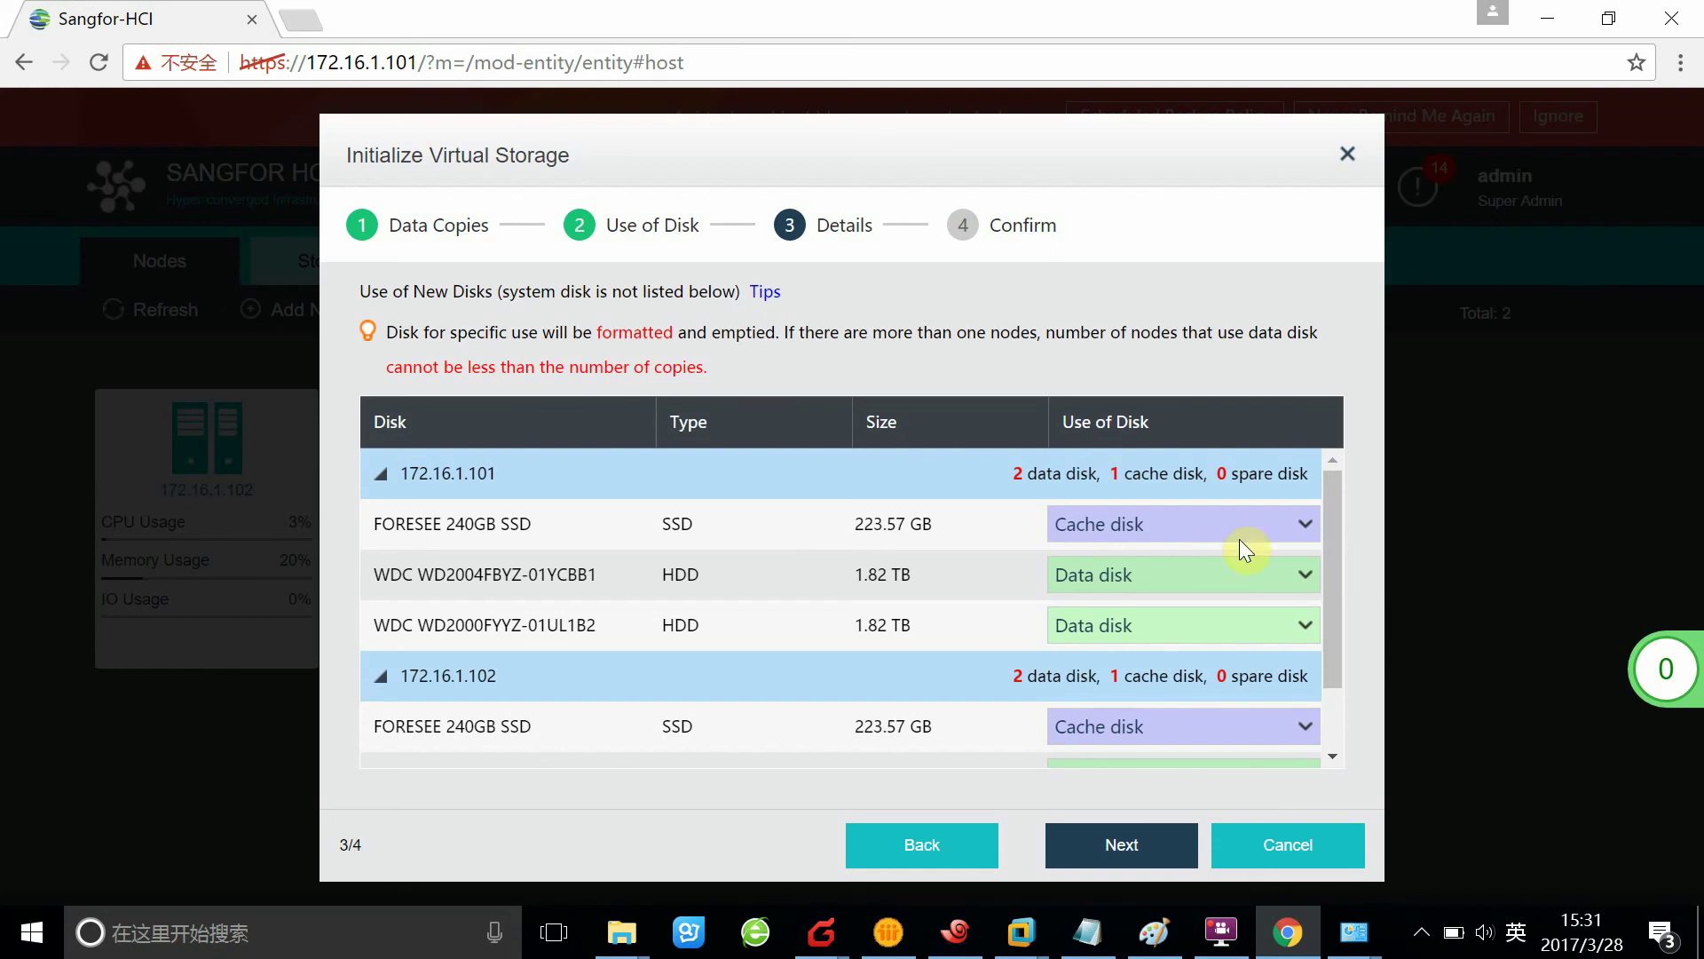
Review the disk table, try the FORESEE SSD as a data disk, and dismiss the no-cache-disk alarm
scroll(1014, 622, "down", 1)
scroll(1014, 626, "up", 1)
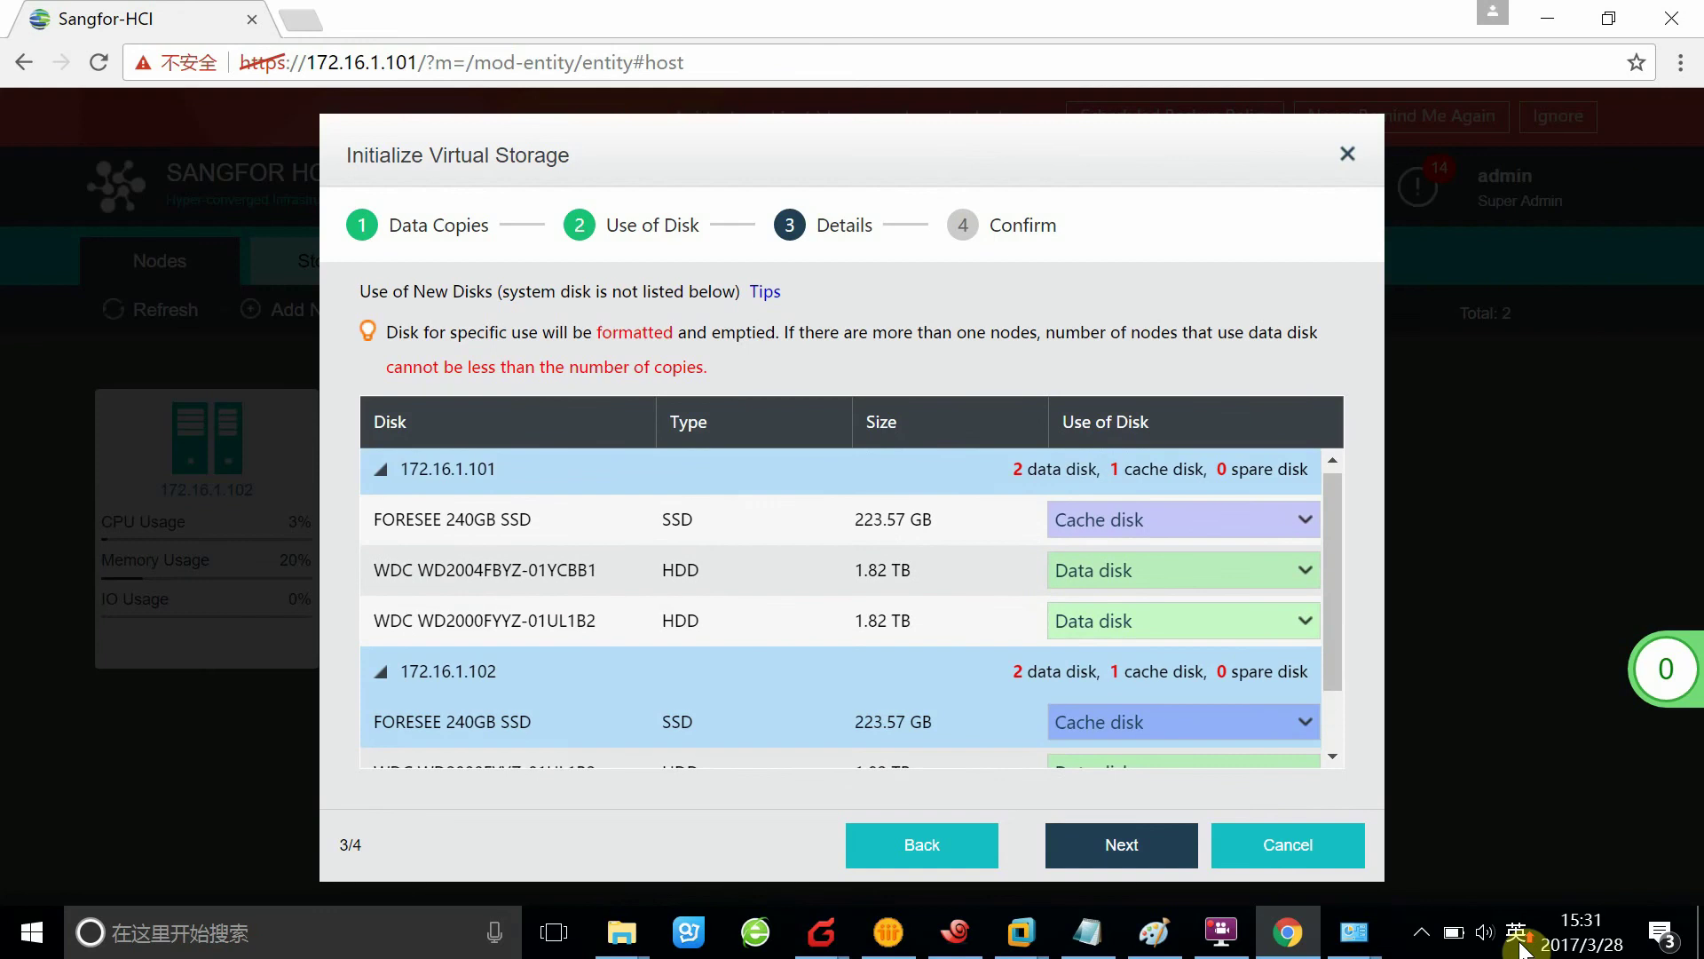
scroll(838, 583, "down", 1)
scroll(838, 583, "up", 1)
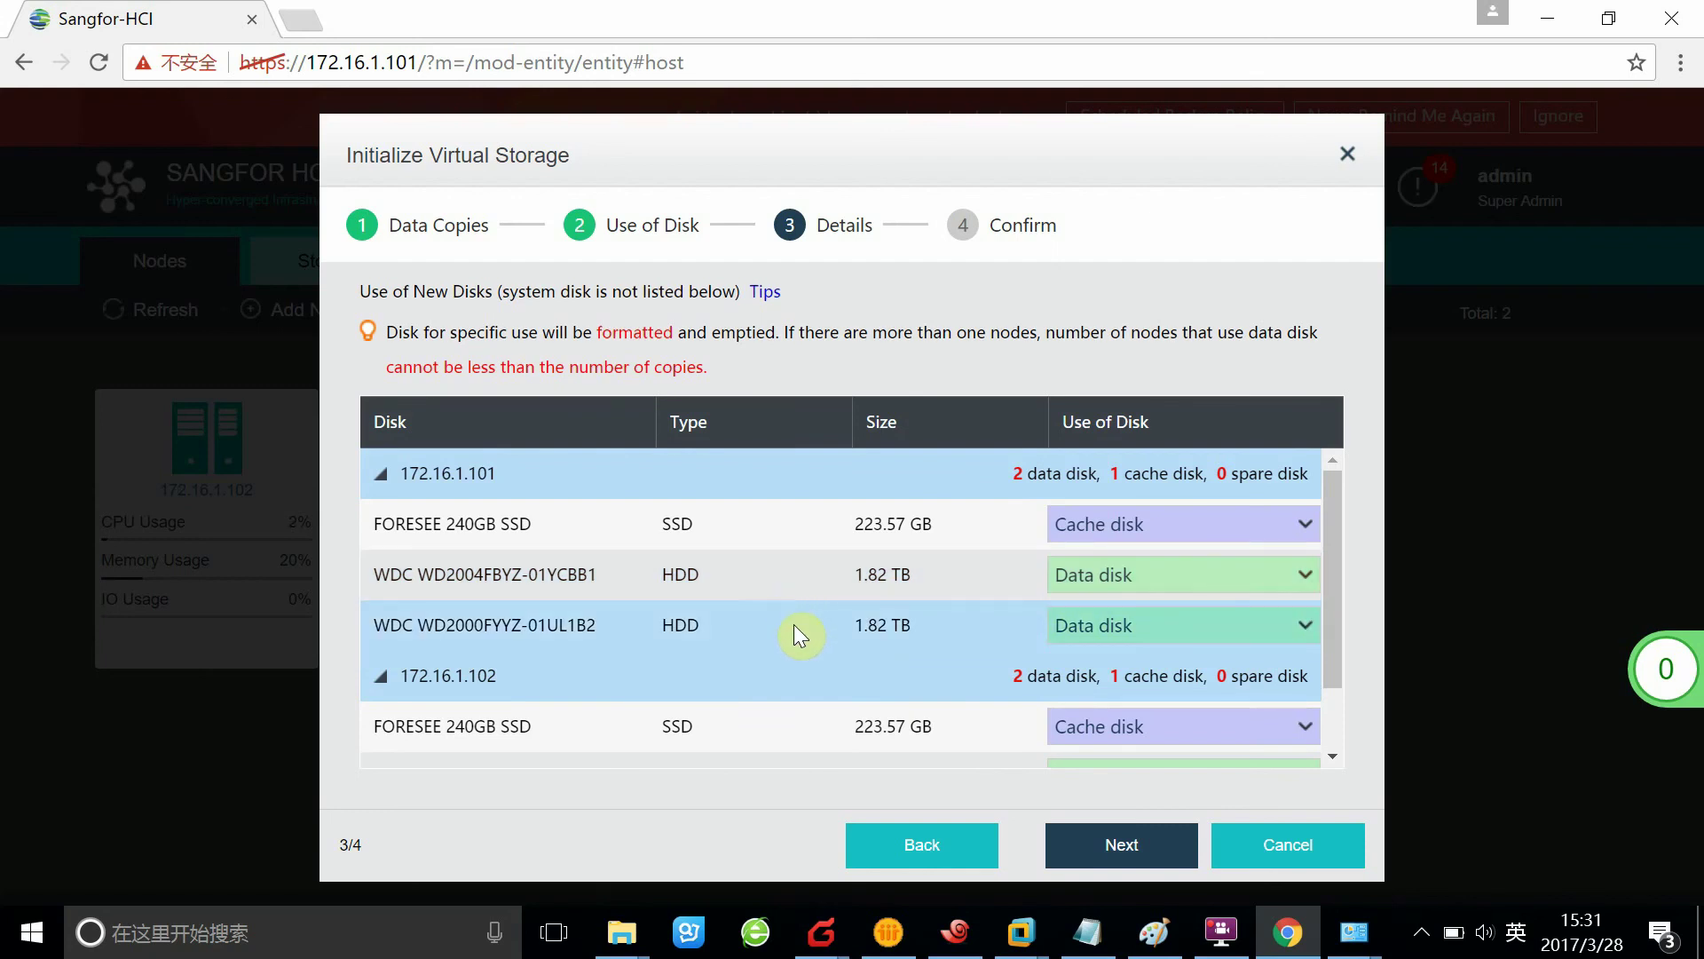
scroll(795, 623, "down", 2)
scroll(1191, 572, "up", 2)
left_click(1301, 533)
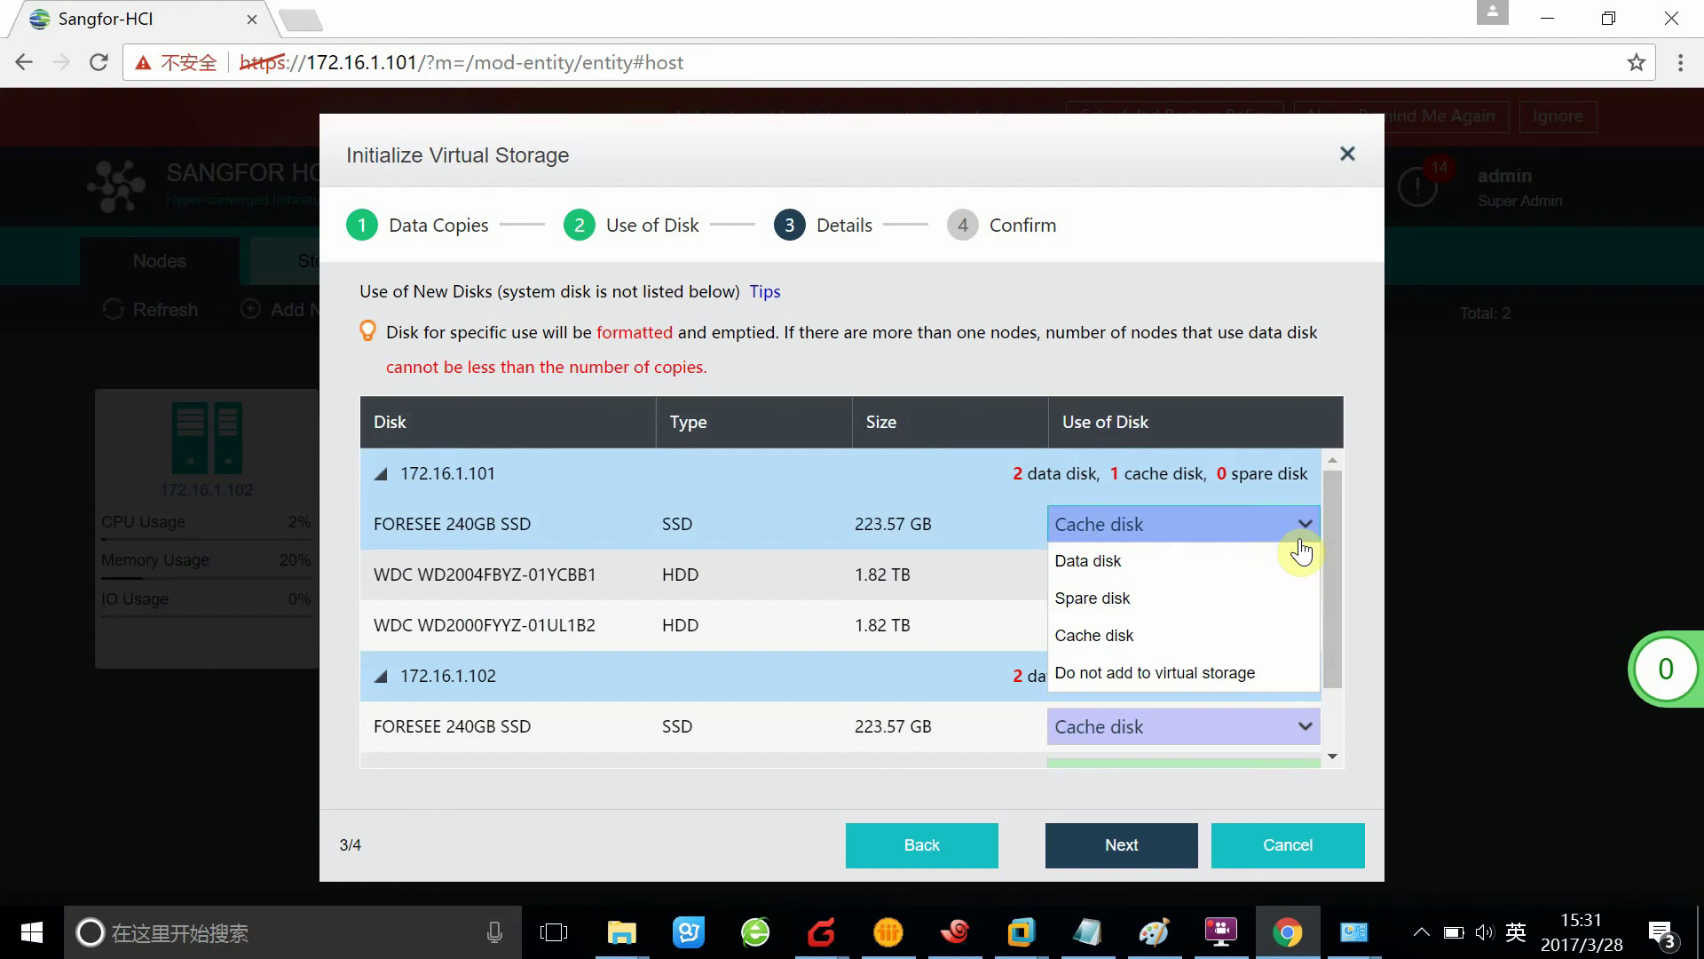
left_click(1233, 560)
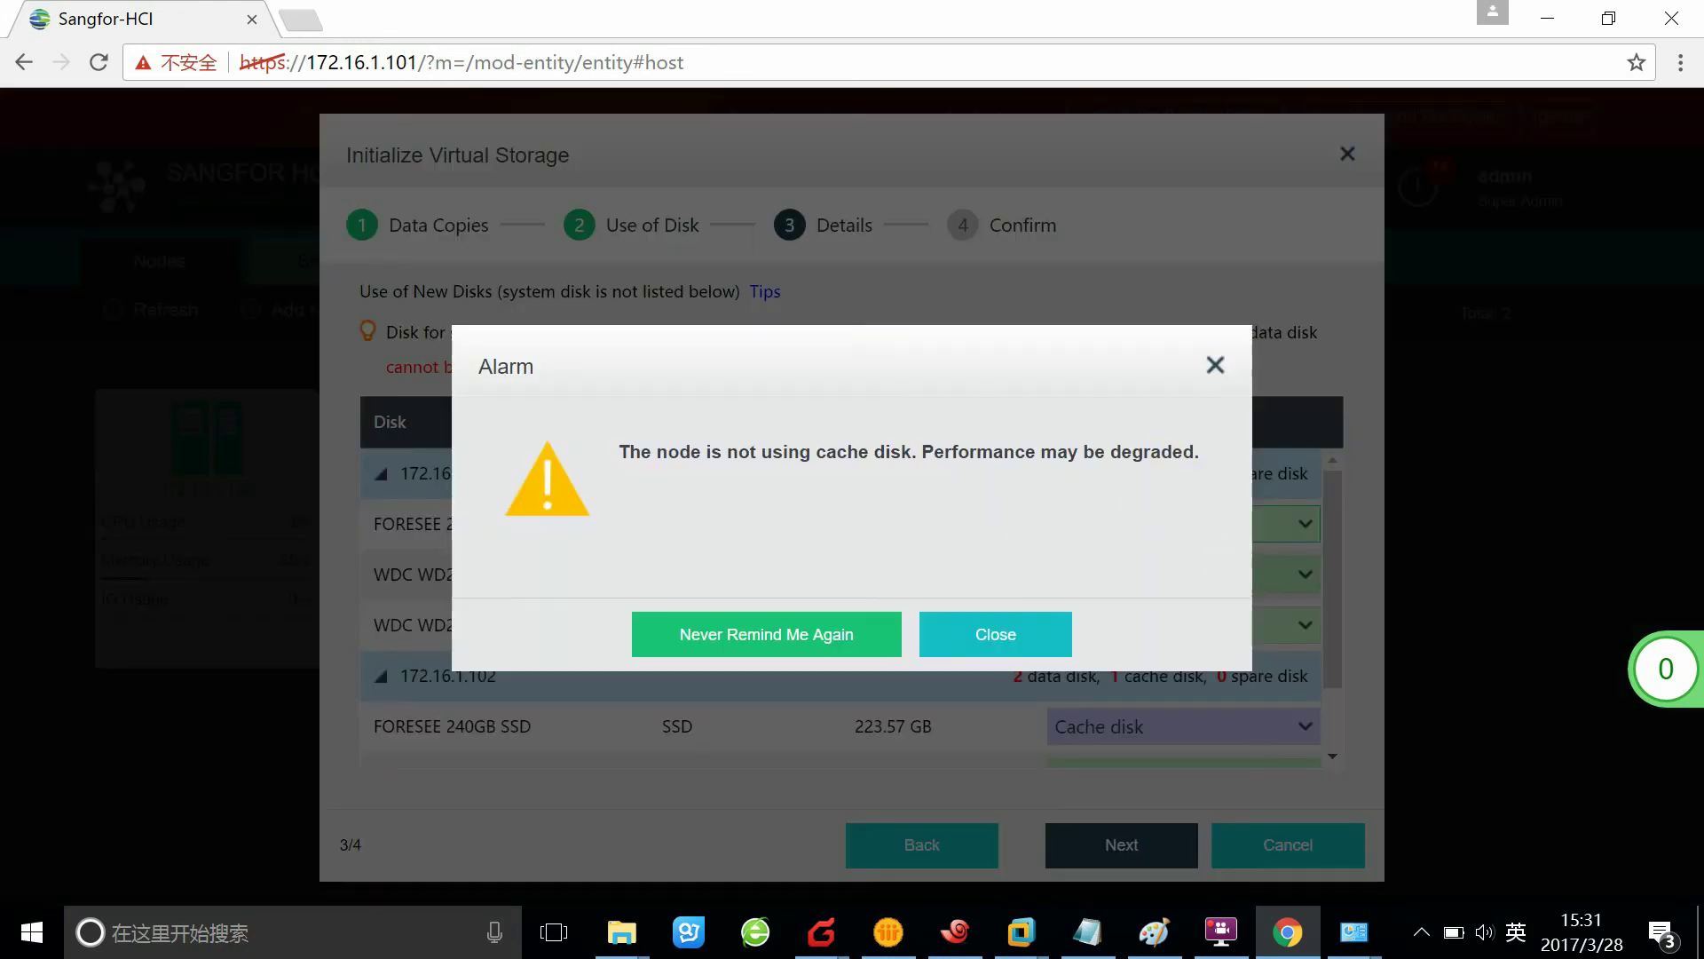
left_click(1215, 365)
Make node 172.16.1.101's FORESEE SSD its Cache disk and submit the disk assignments
left_click(1301, 532)
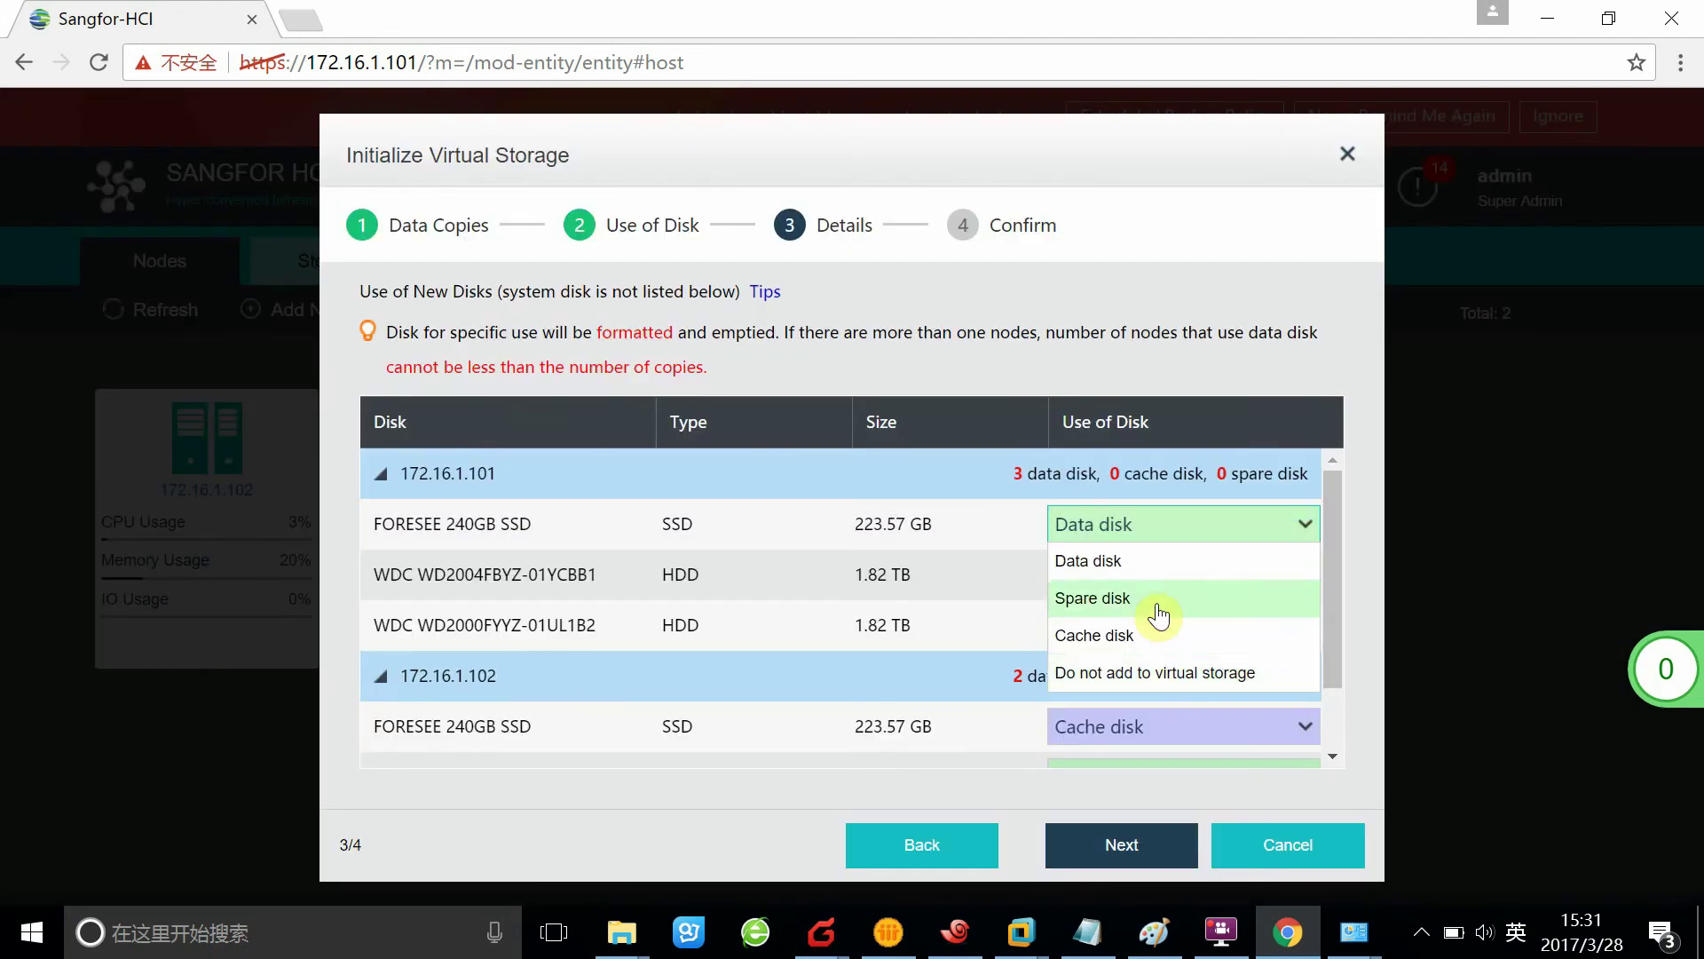
left_click(1145, 634)
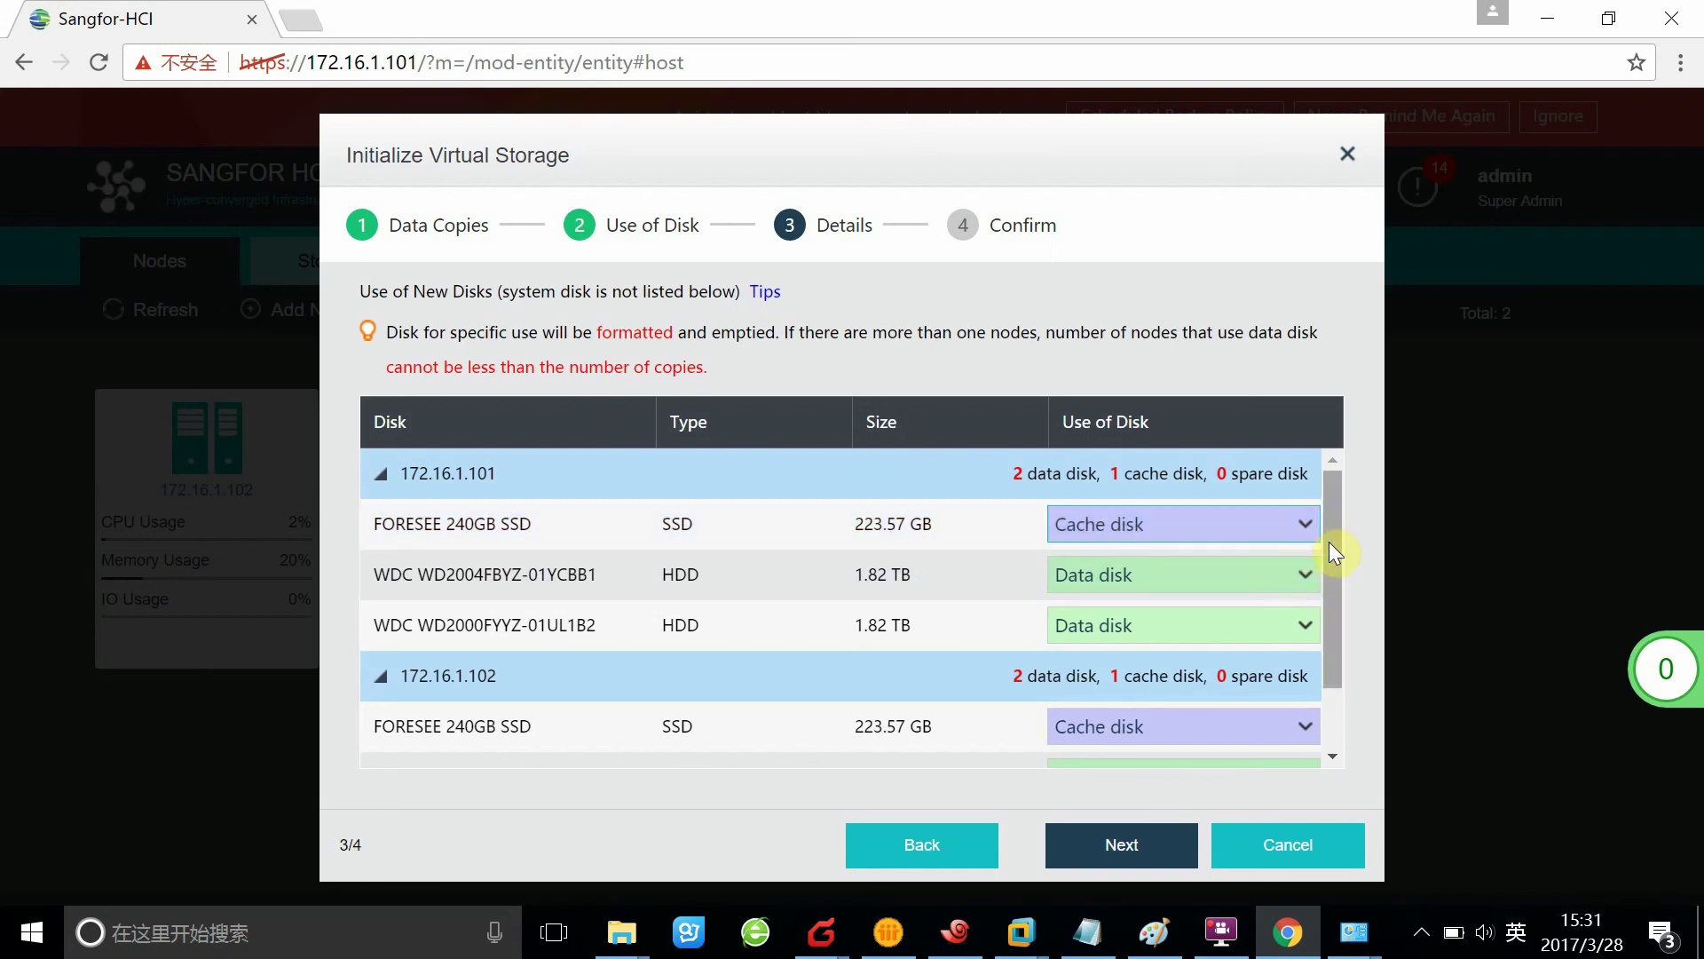
mouse_move(1325, 542)
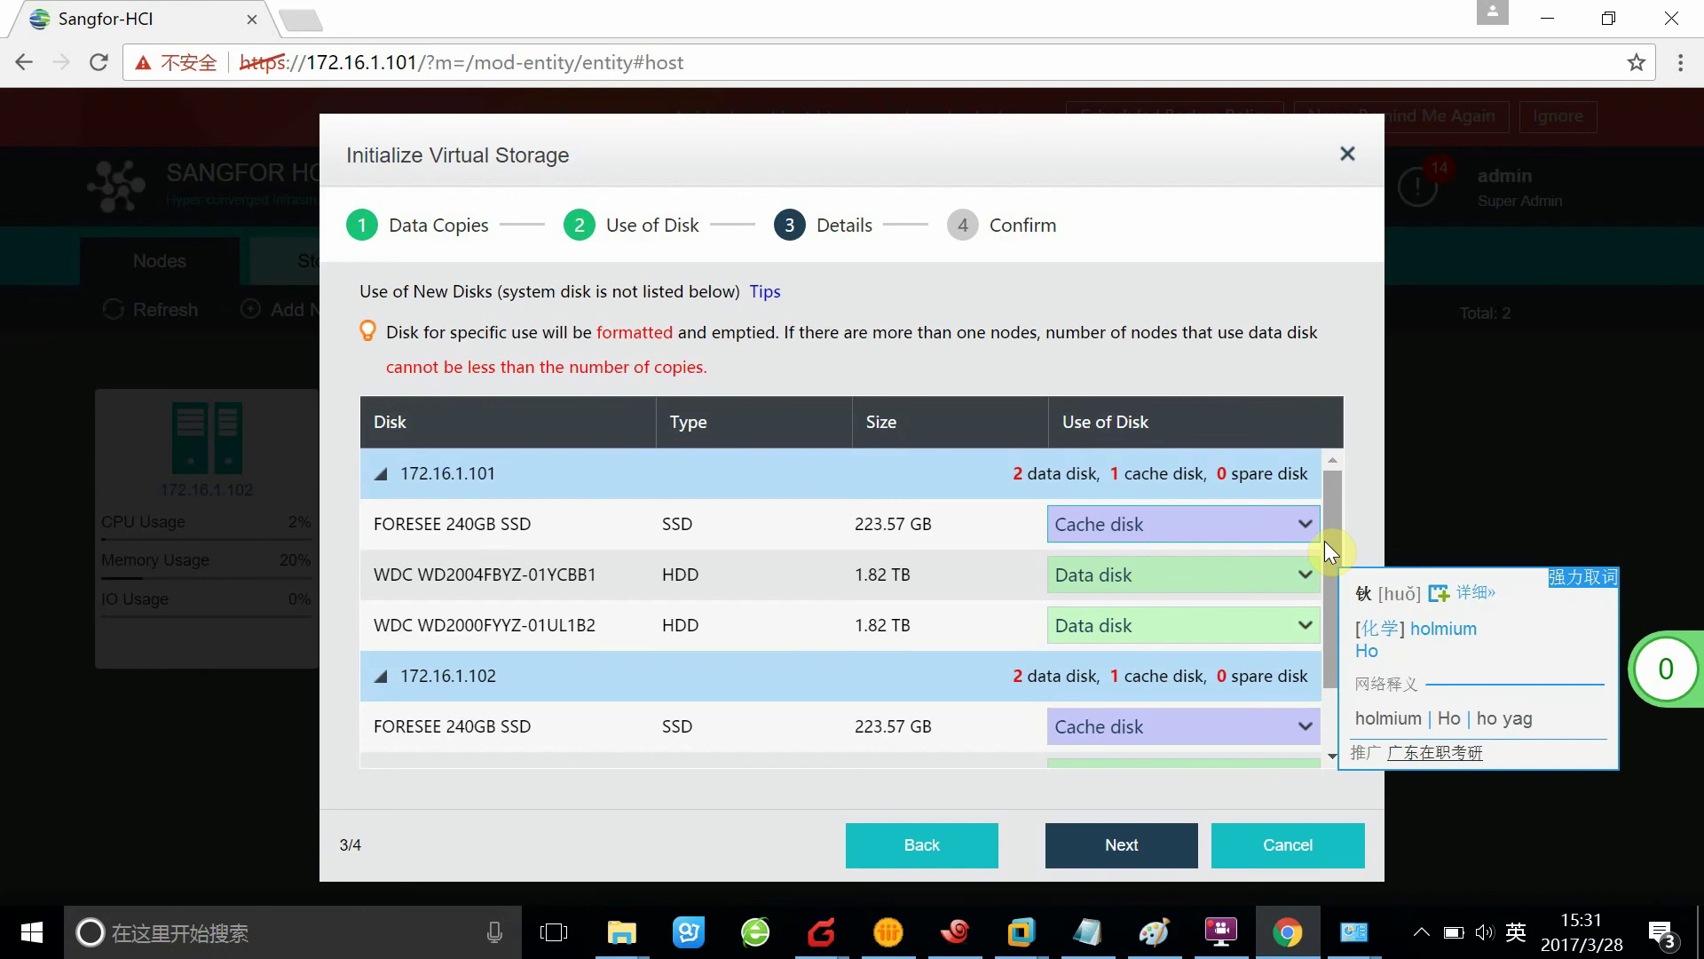
left_click_drag(1325, 541, 1310, 595)
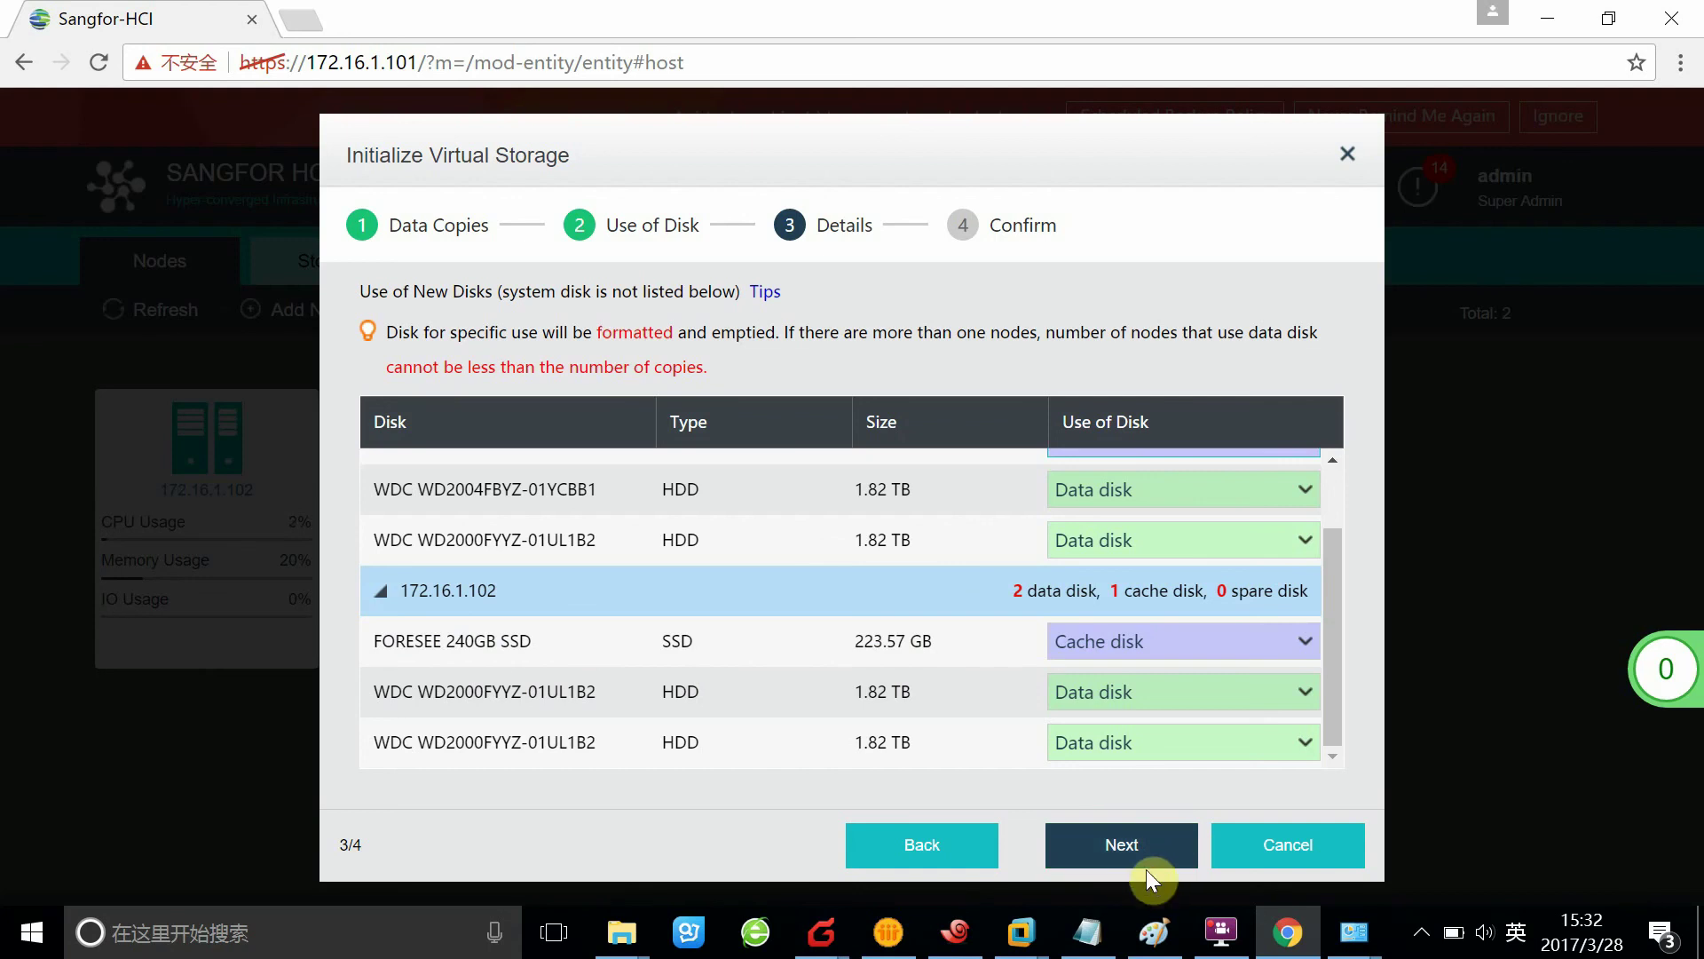
left_click(1194, 828)
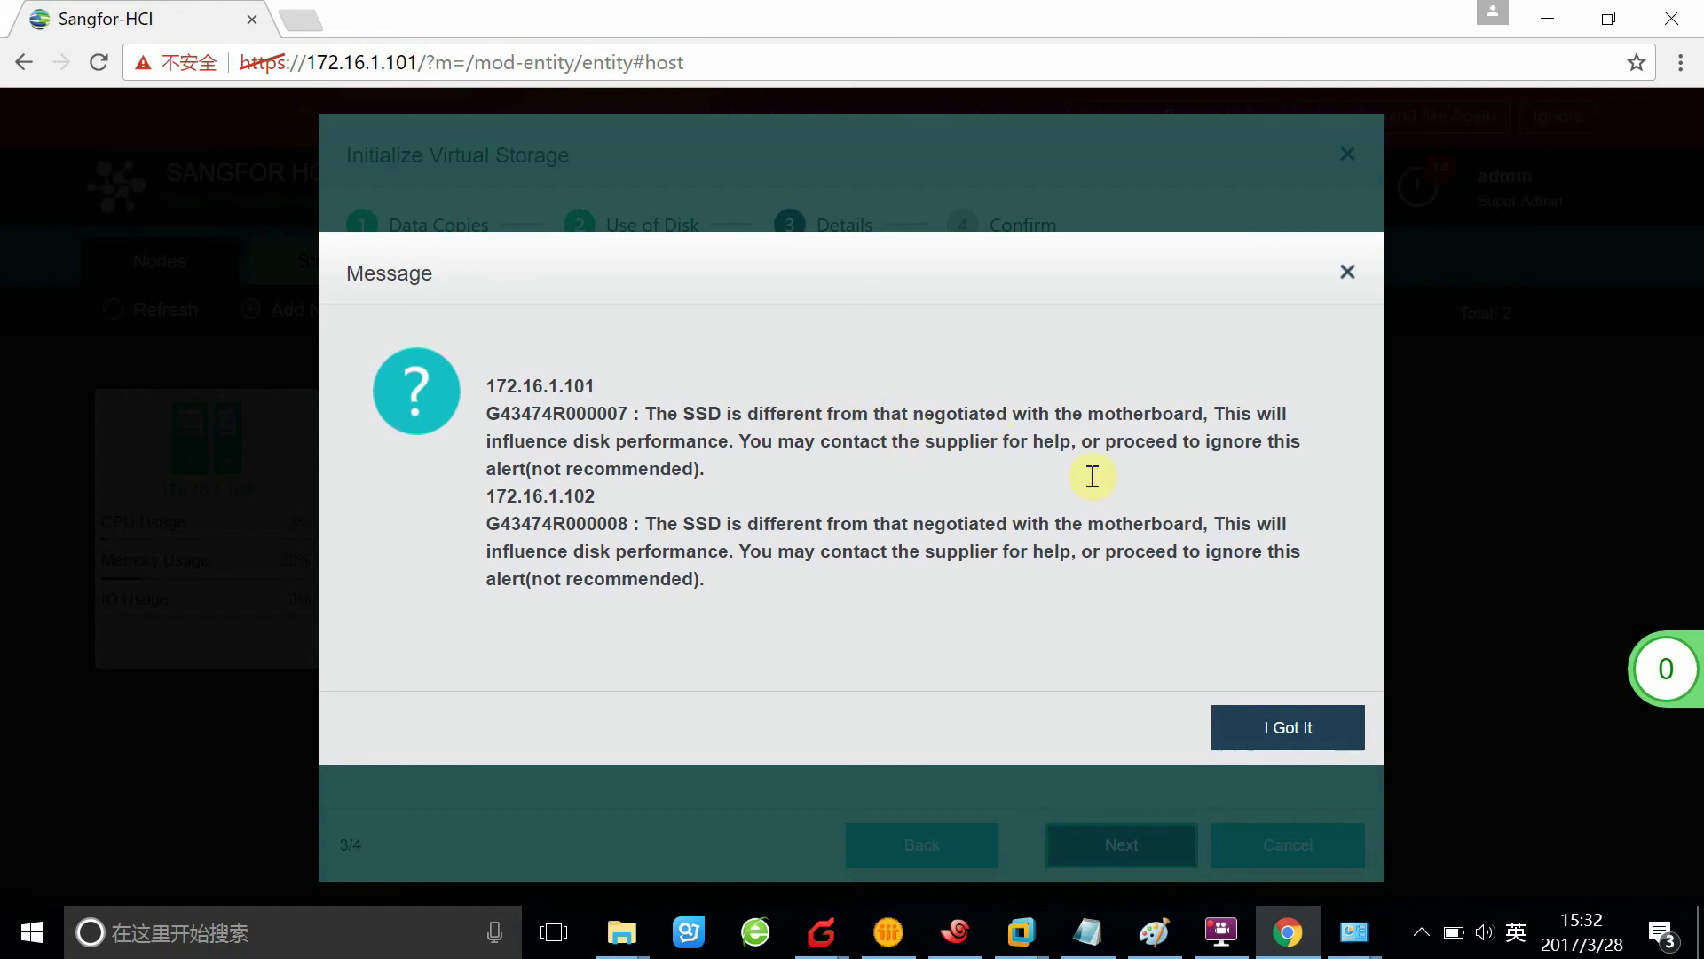
Acknowledge the SSD warning and check the Confirm page: 7.71 TB total, 3.06 TB available
left_click(1308, 750)
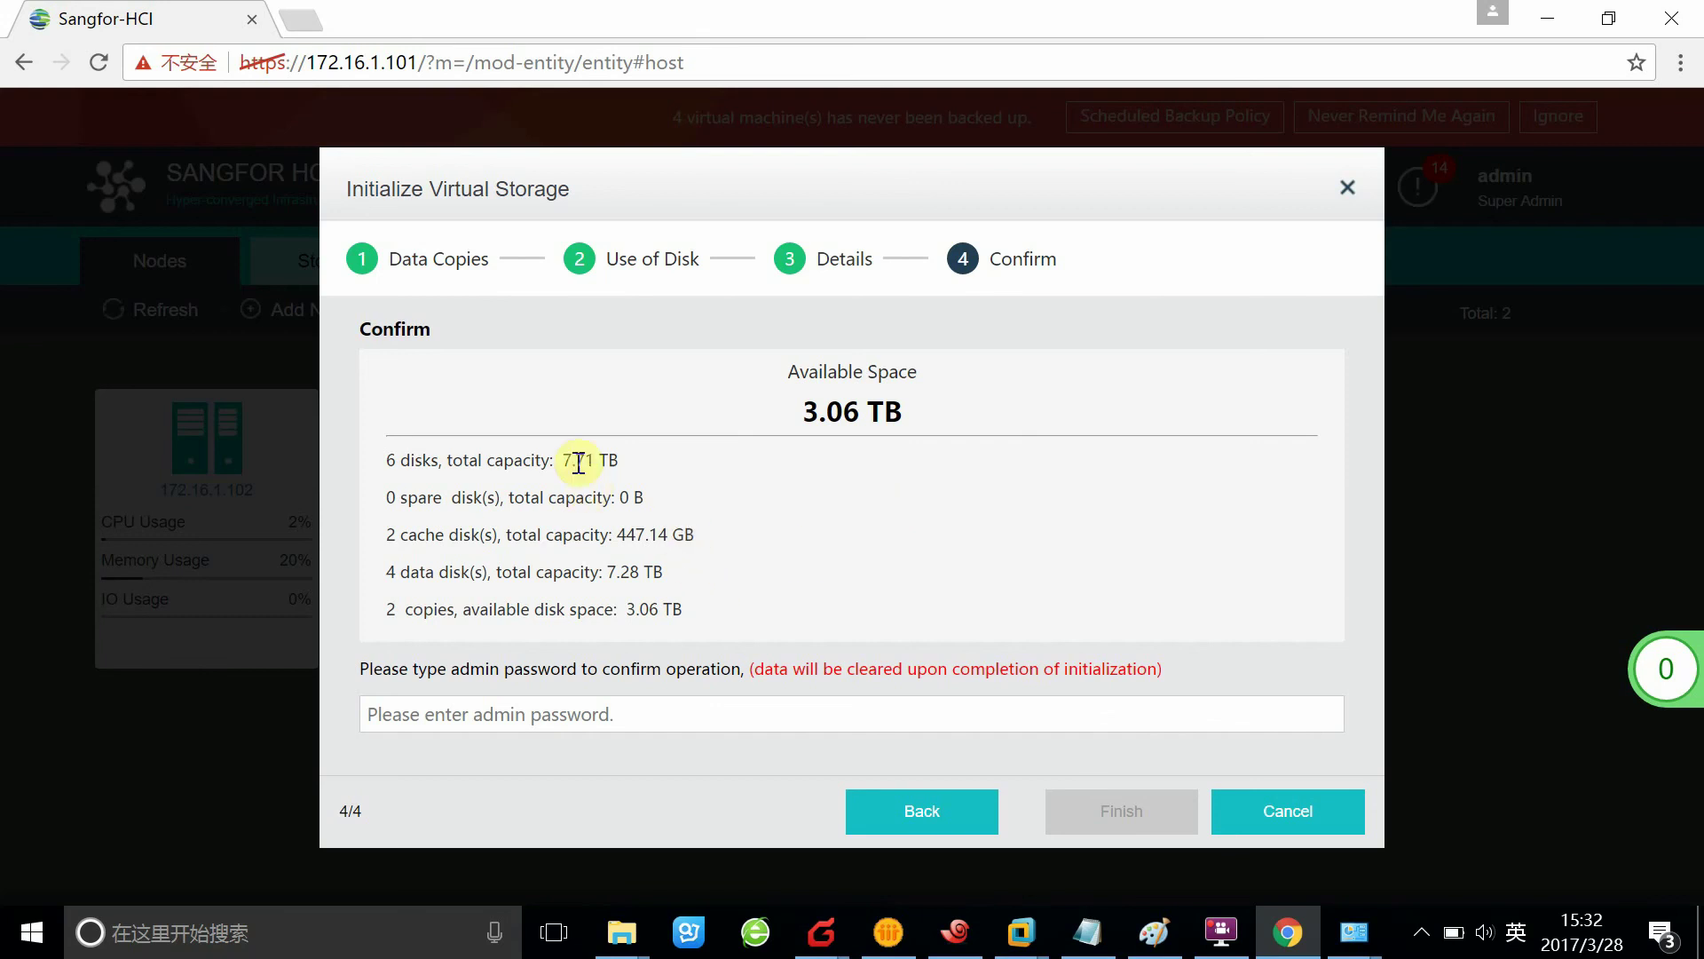
left_click_drag(557, 460, 627, 478)
left_click_drag(799, 424, 1388, 647)
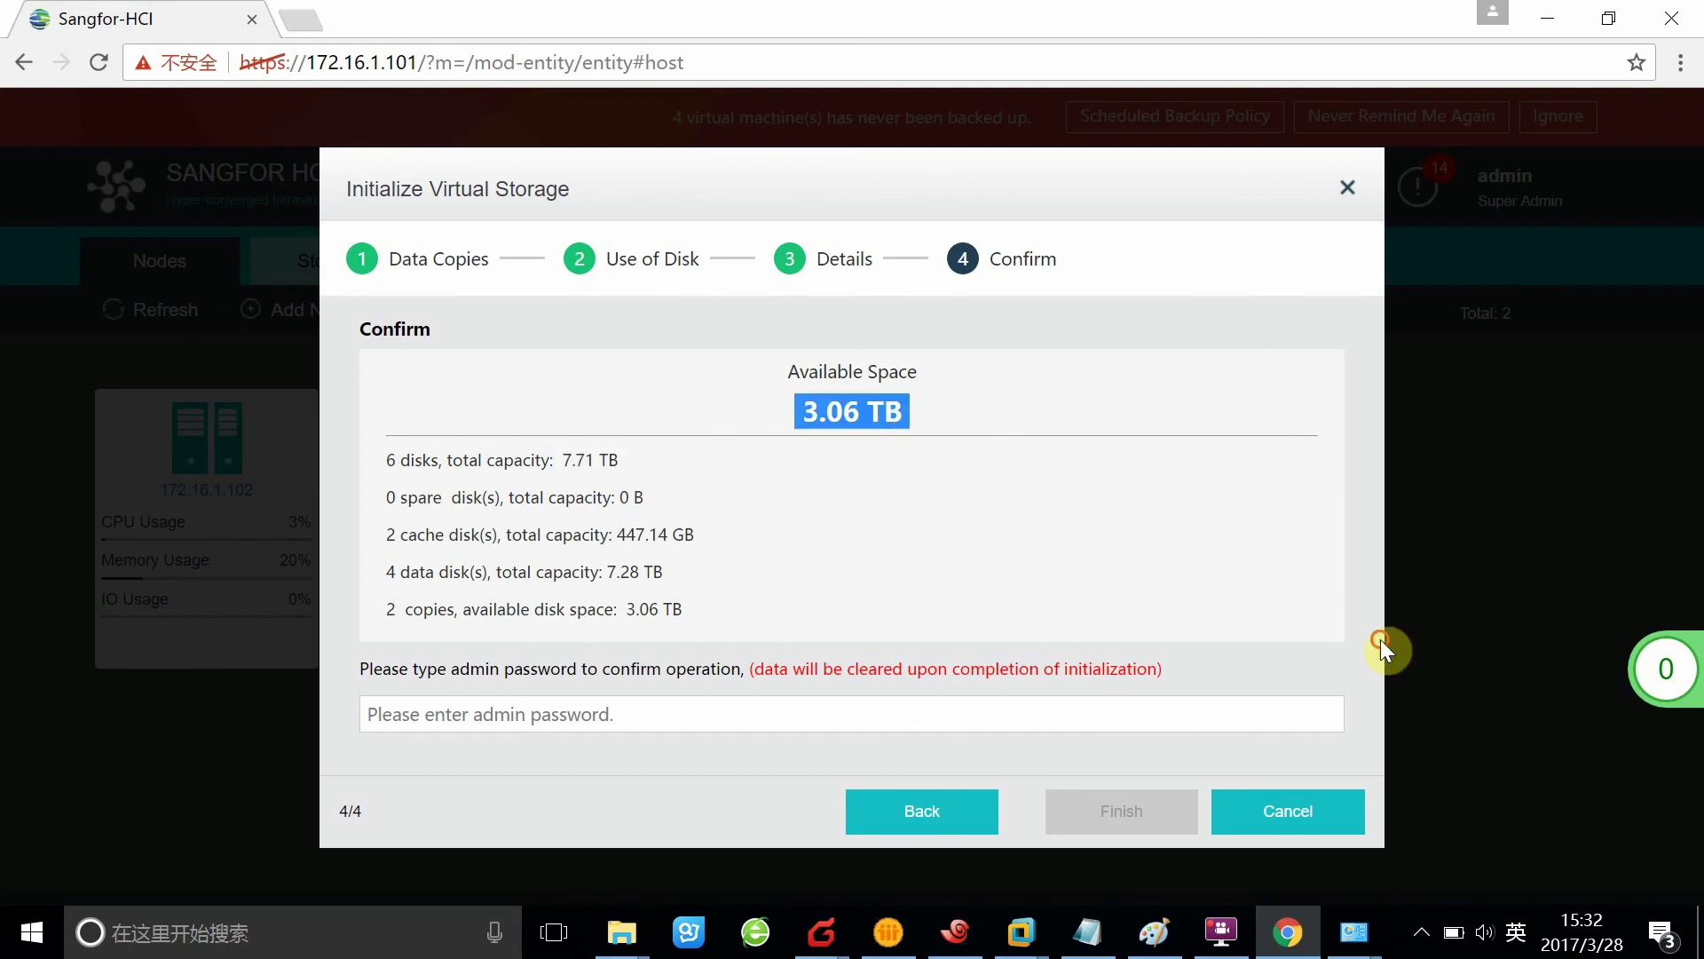
left_click(1030, 621)
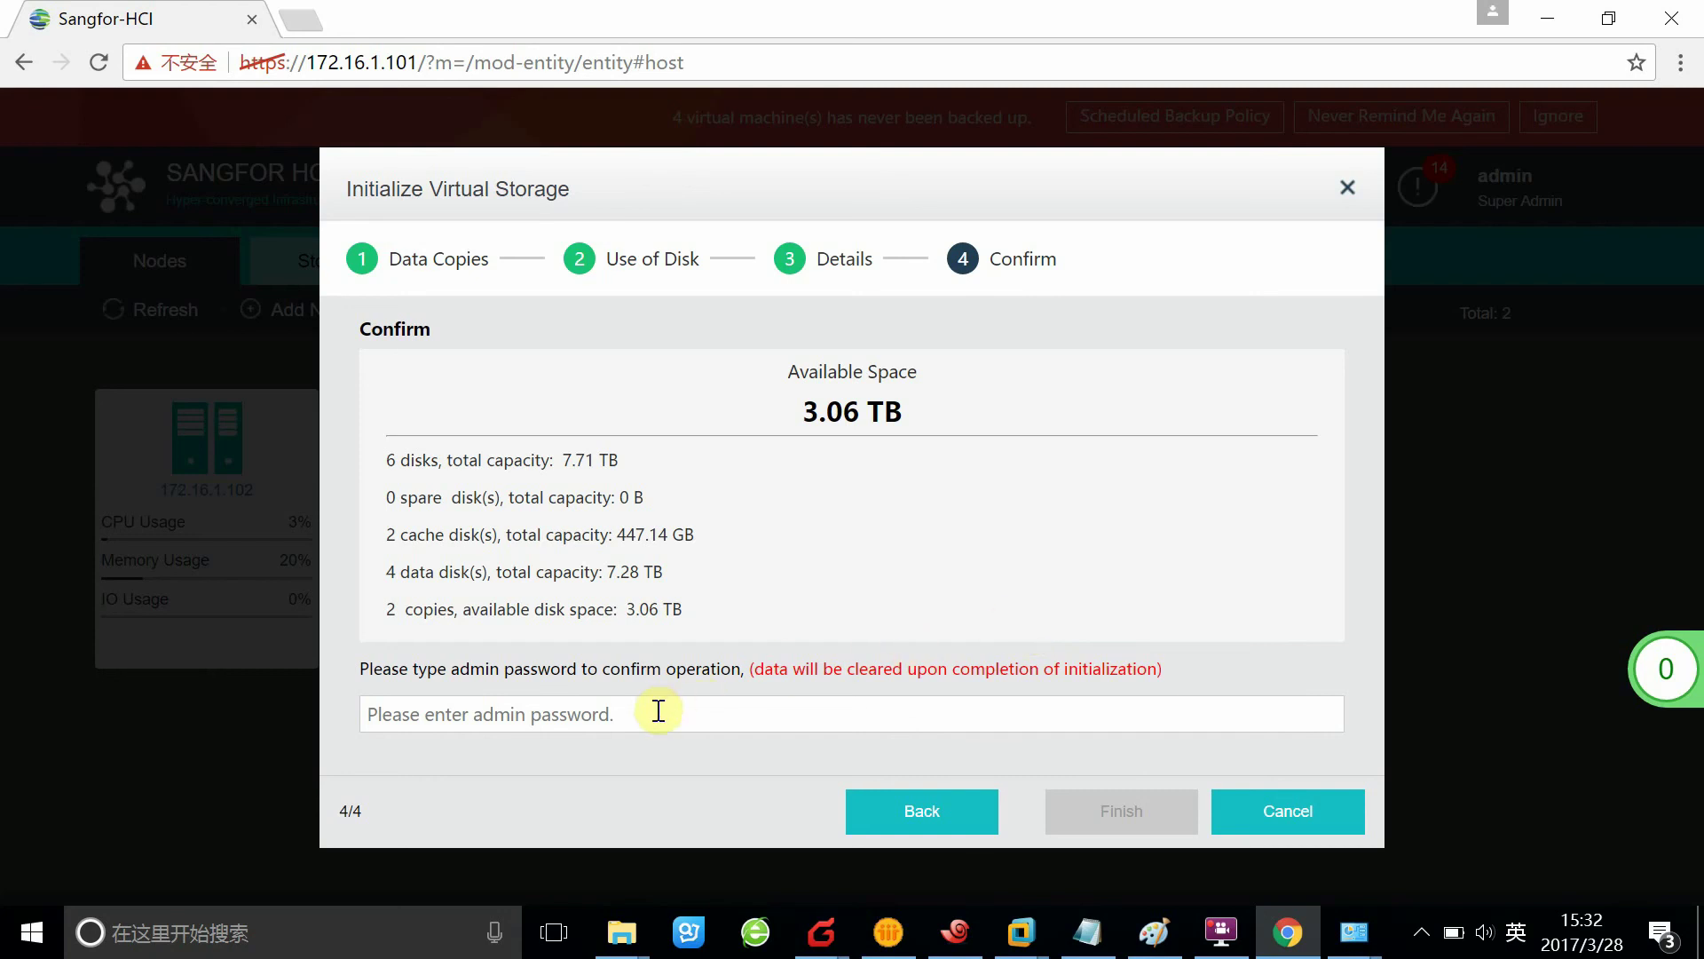
Enter the admin password and start the virtual storage initialization
left_click(731, 705)
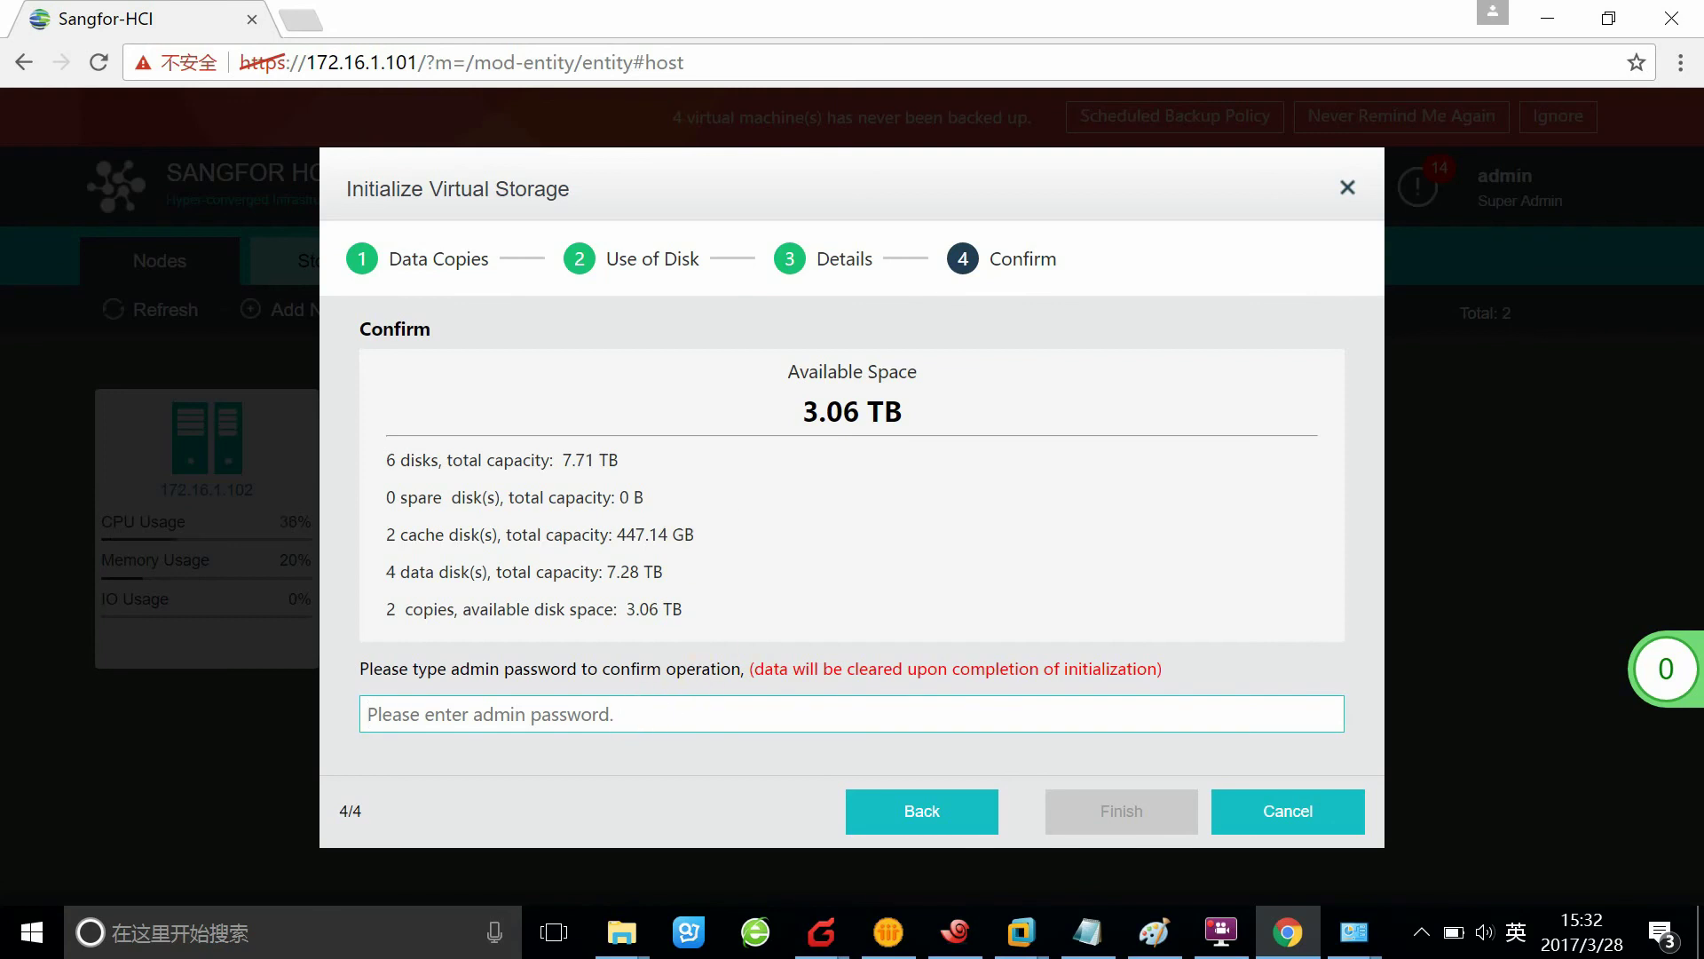
type("********")
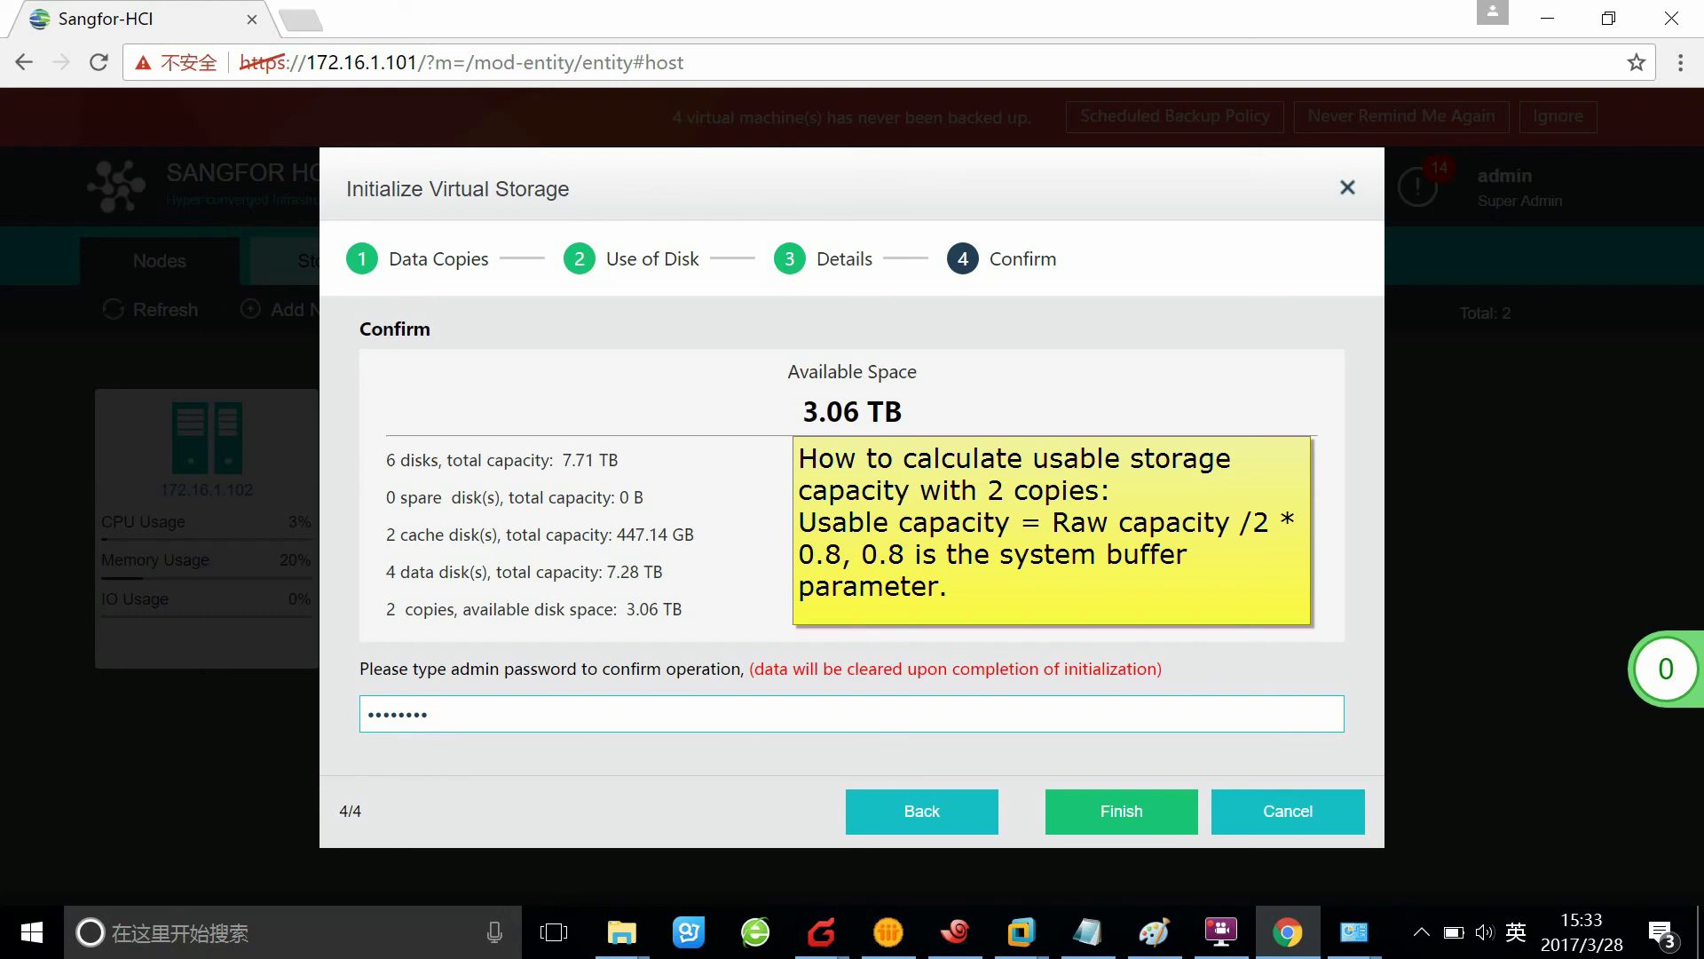
left_click(1143, 810)
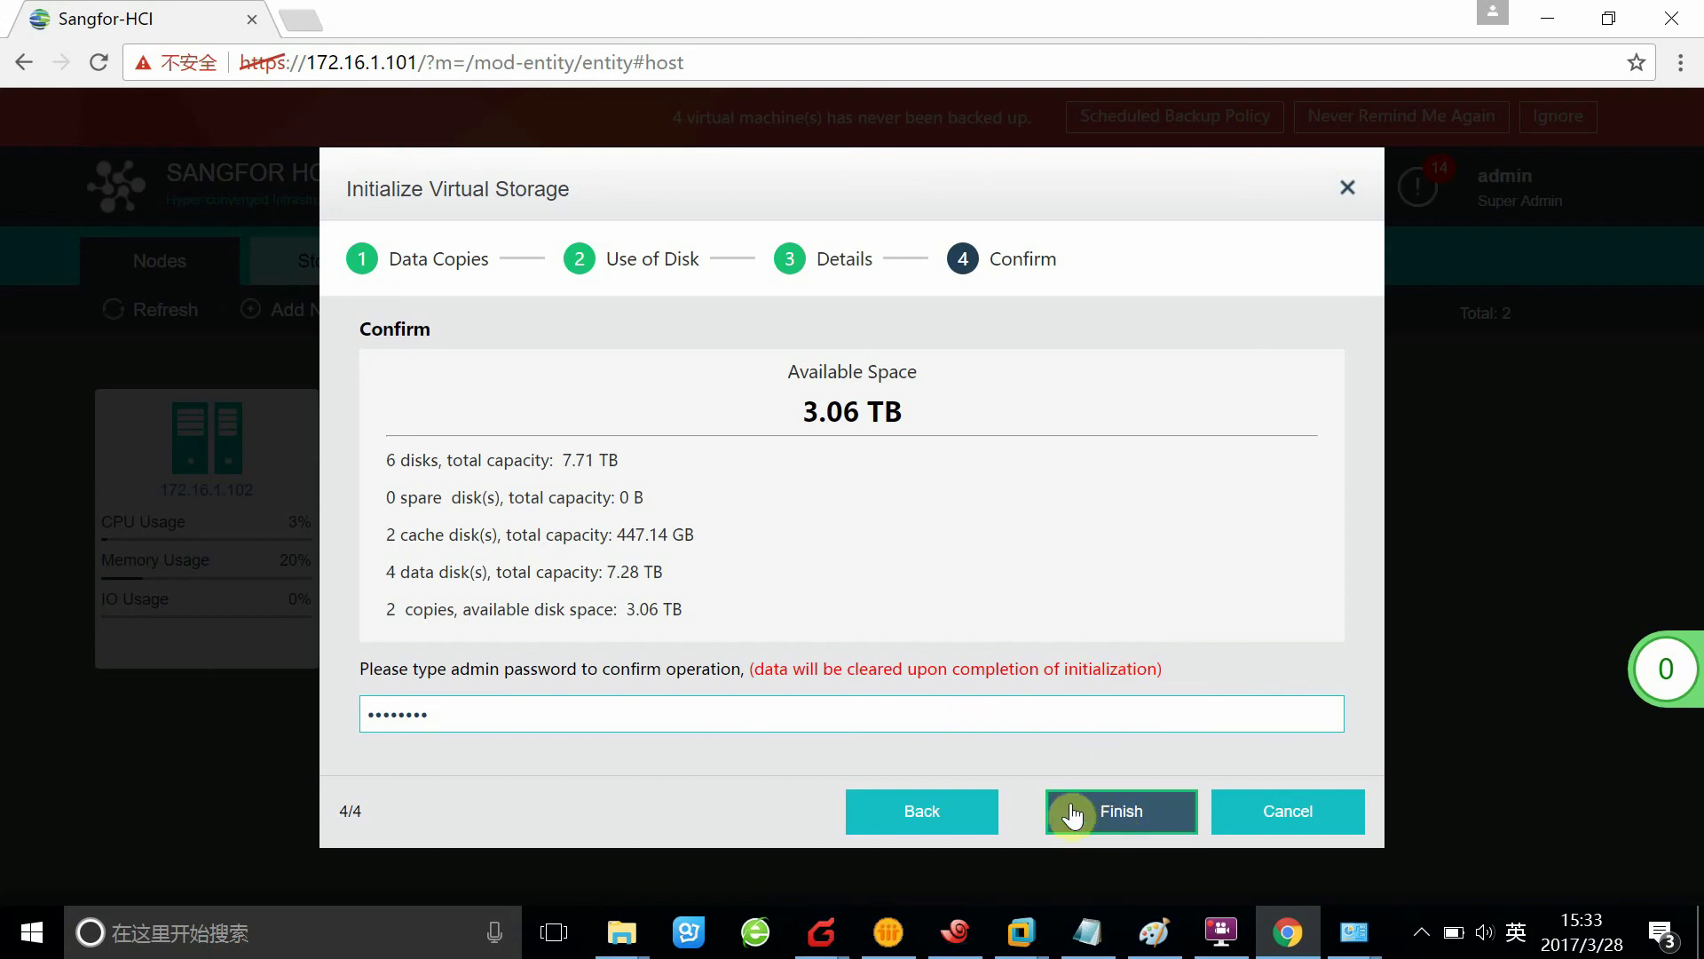
left_click(1163, 811)
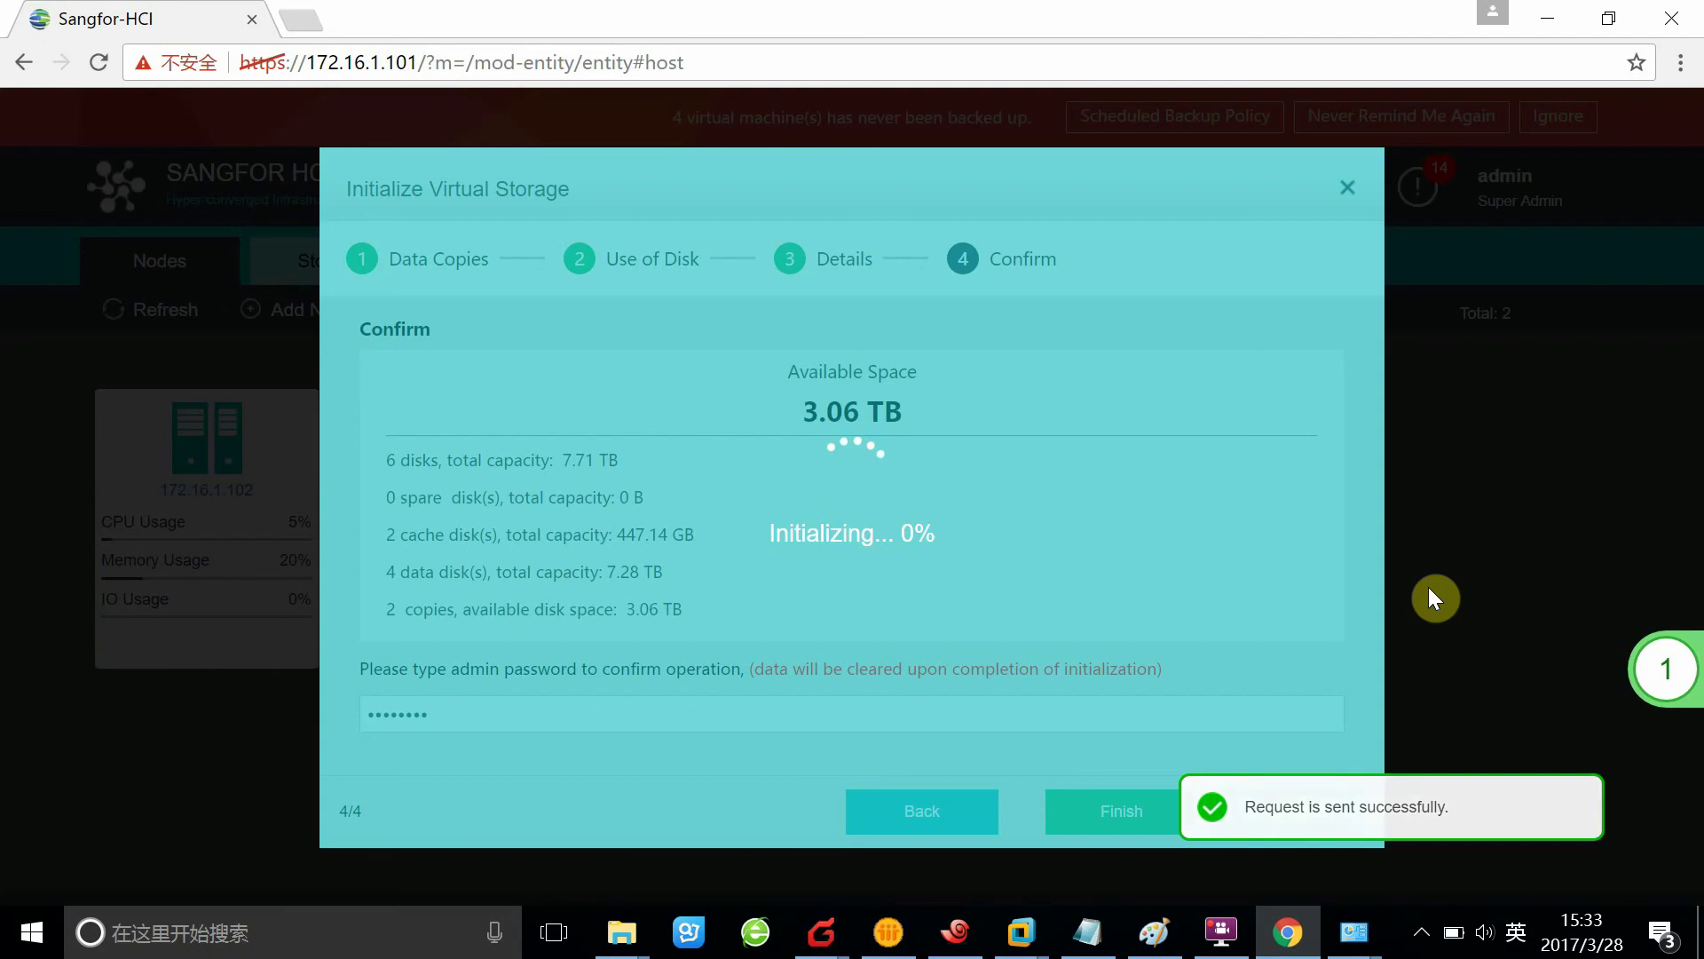
Open the task list showing Add disk in progress, then switch from Notepad to the Paint diagram
mouse_move(1503, 678)
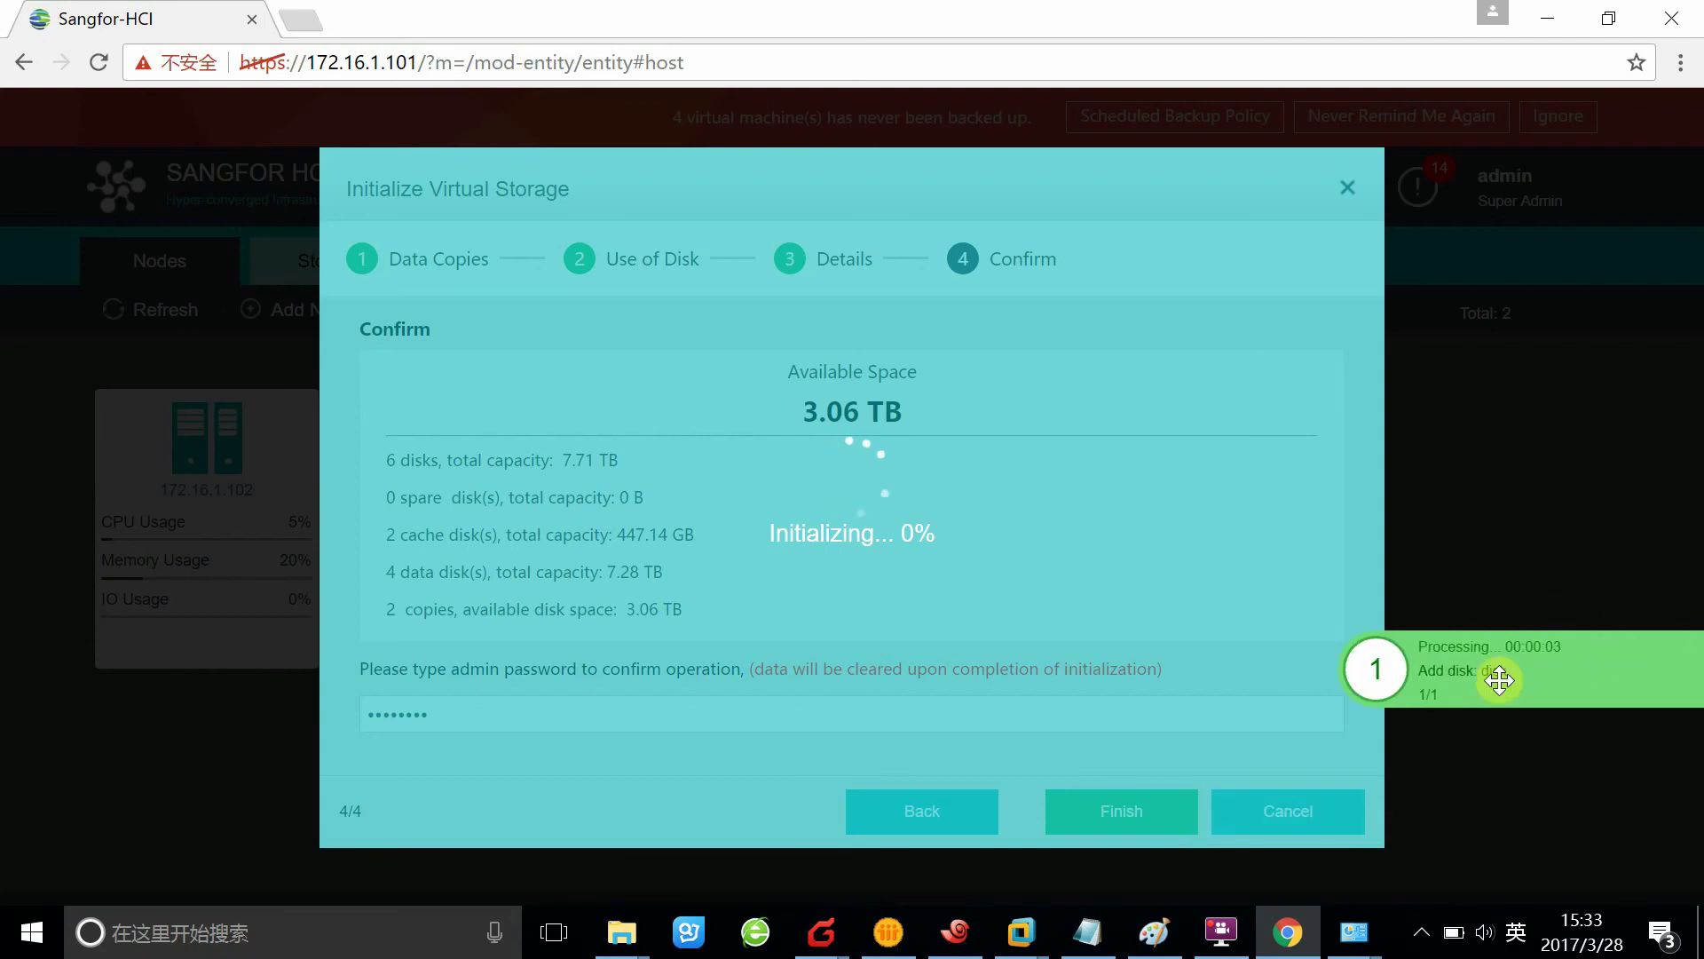
left_click(1381, 686)
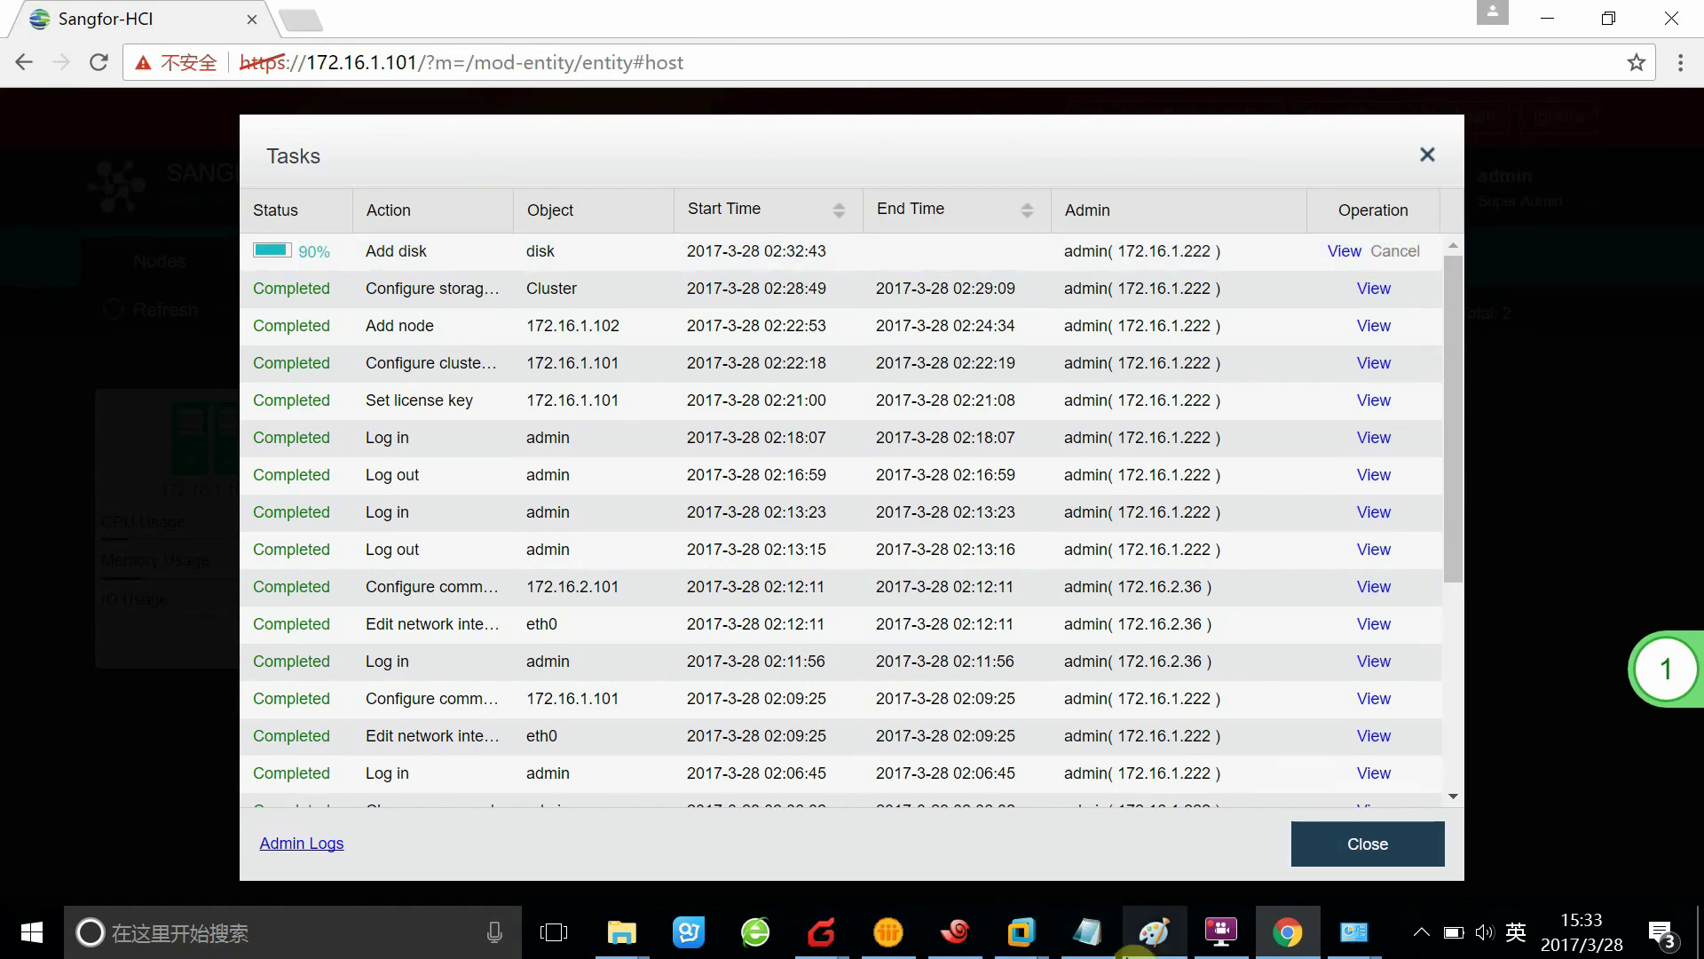
left_click(1089, 932)
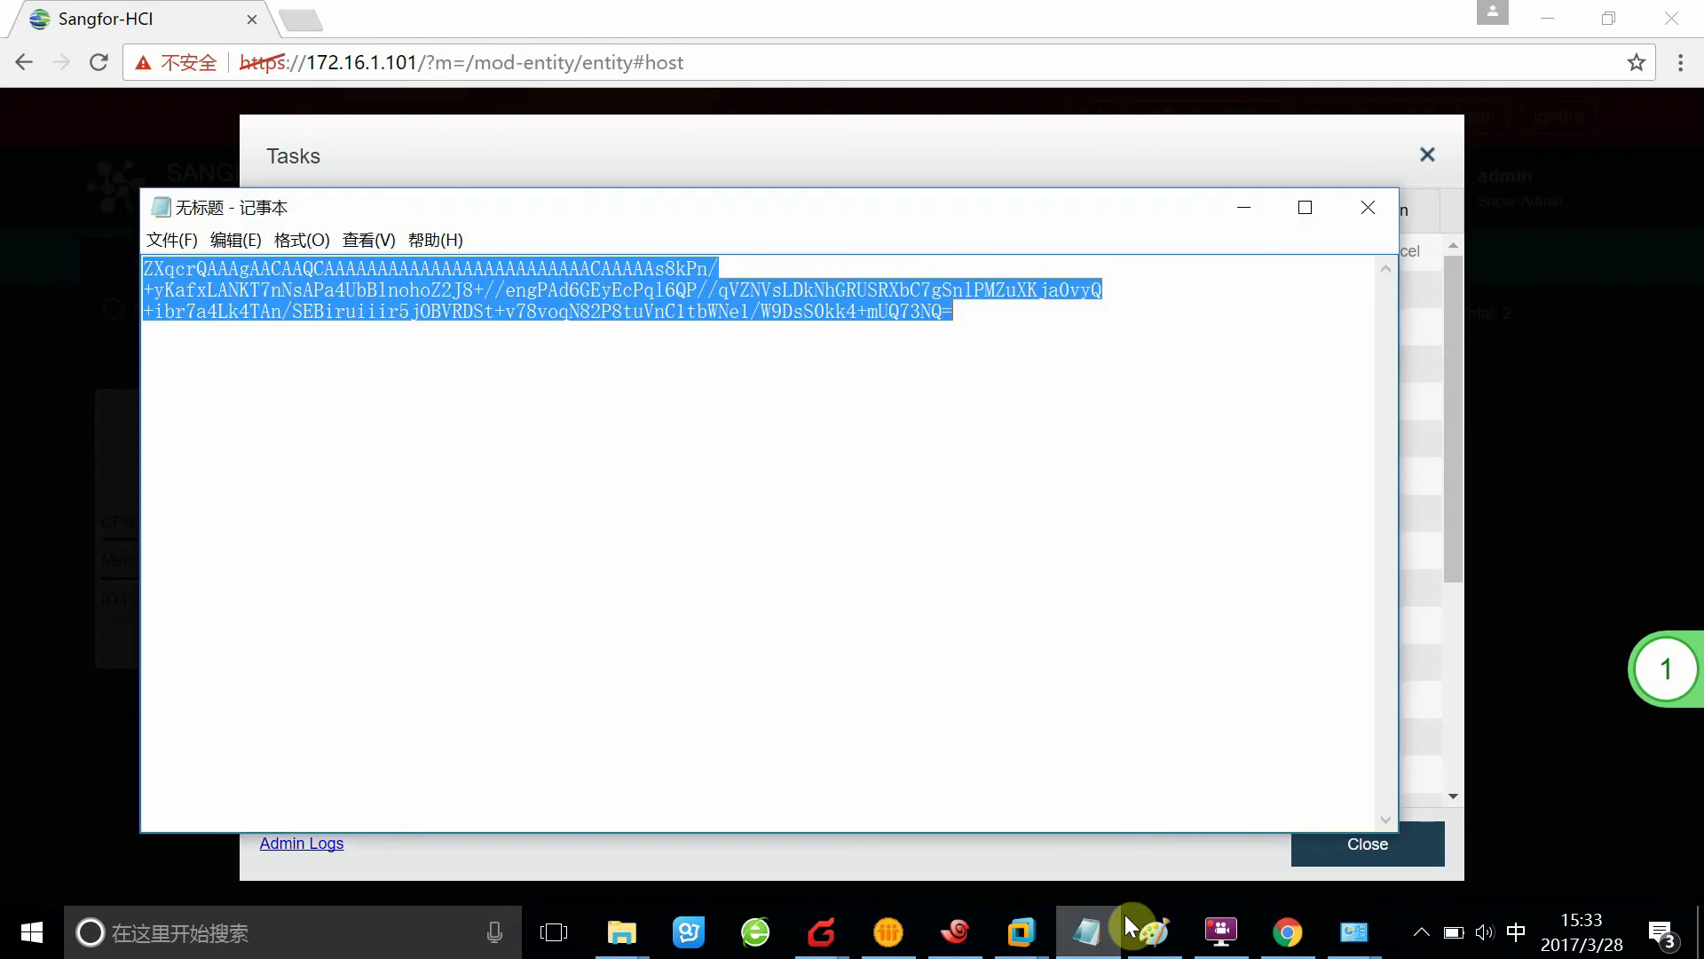
left_click(1242, 209)
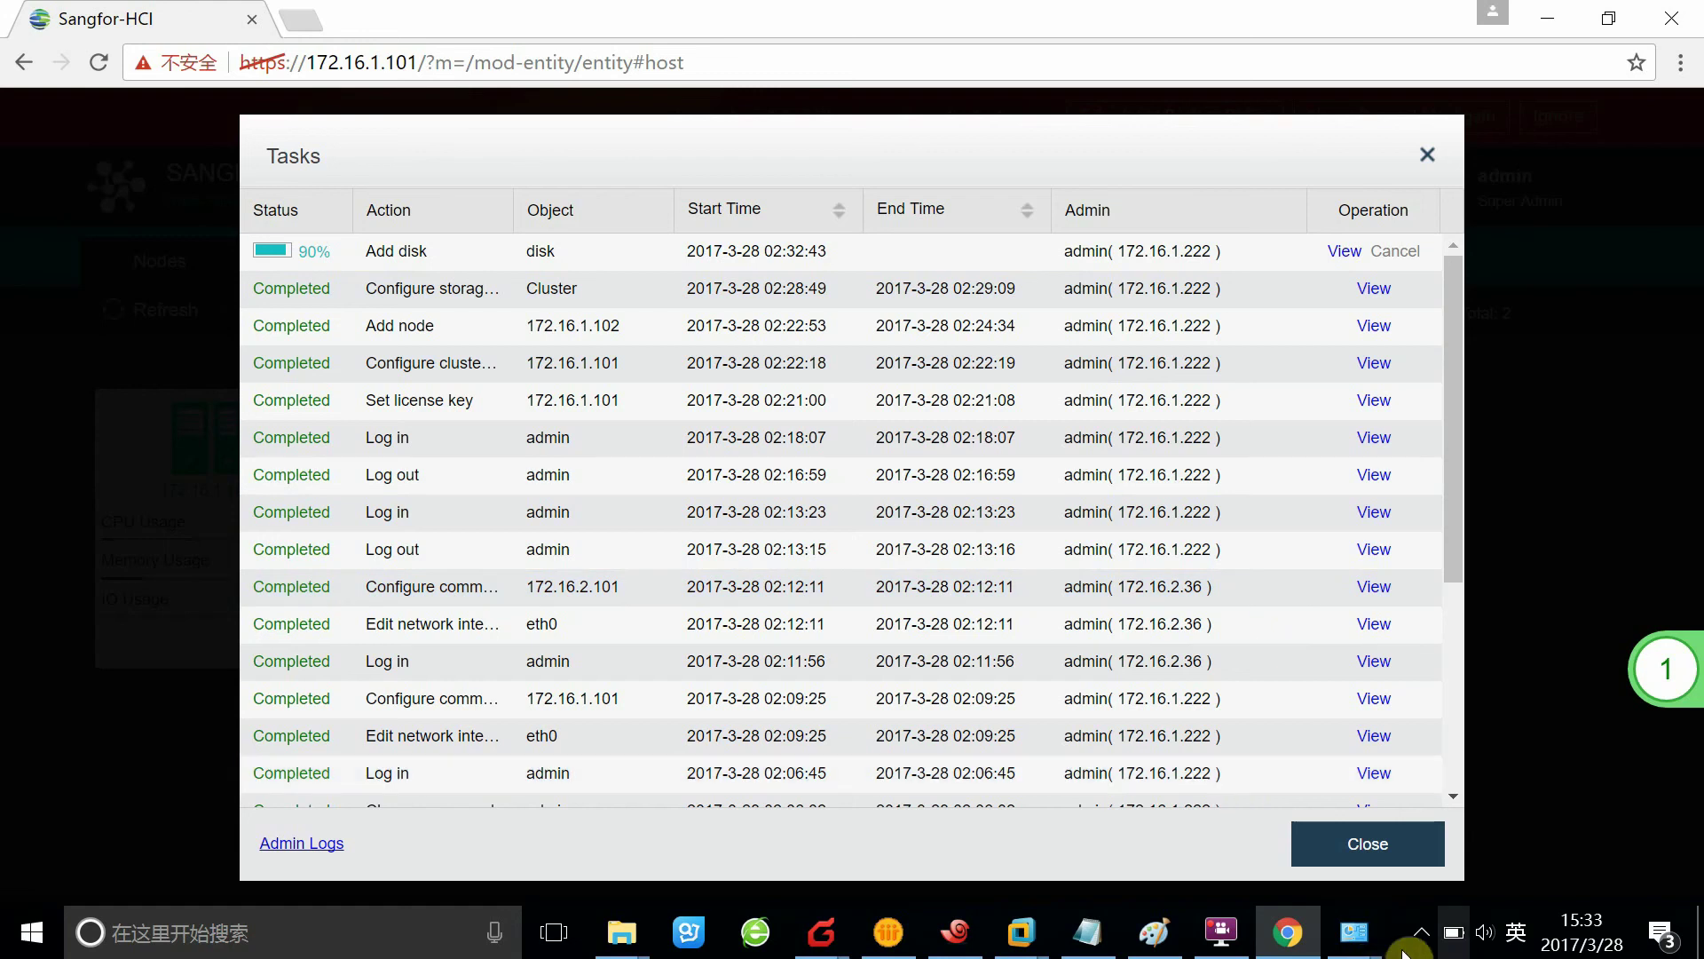
left_click(1154, 932)
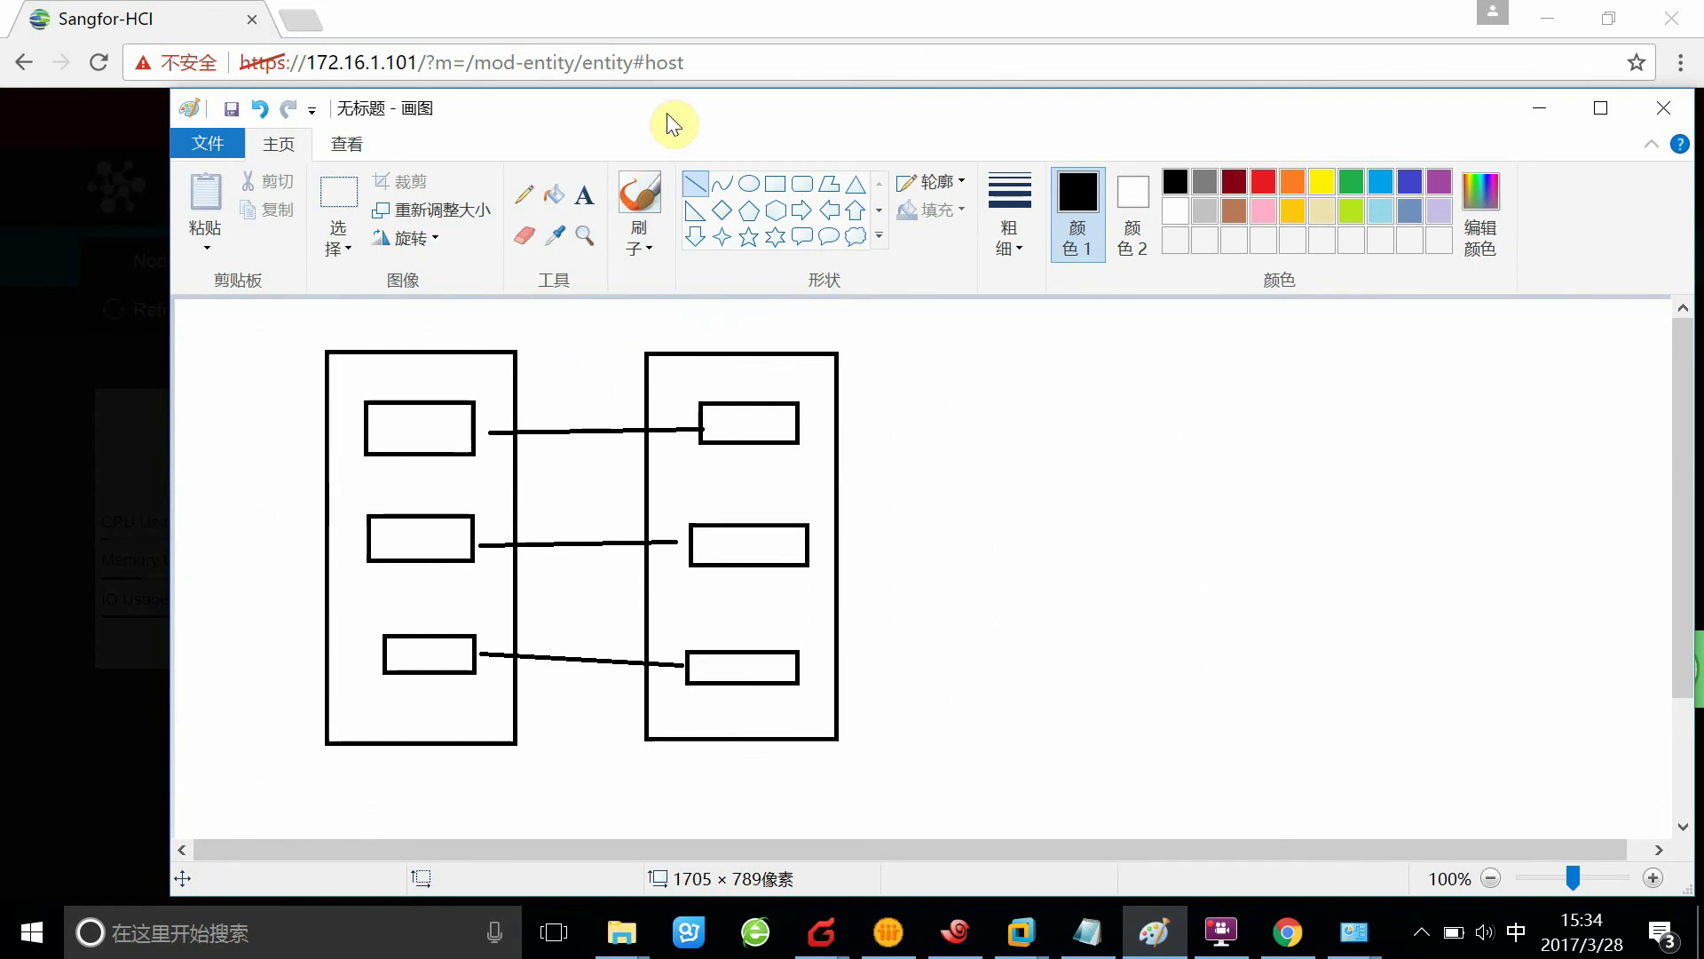
left_click_drag(667, 114, 542, 76)
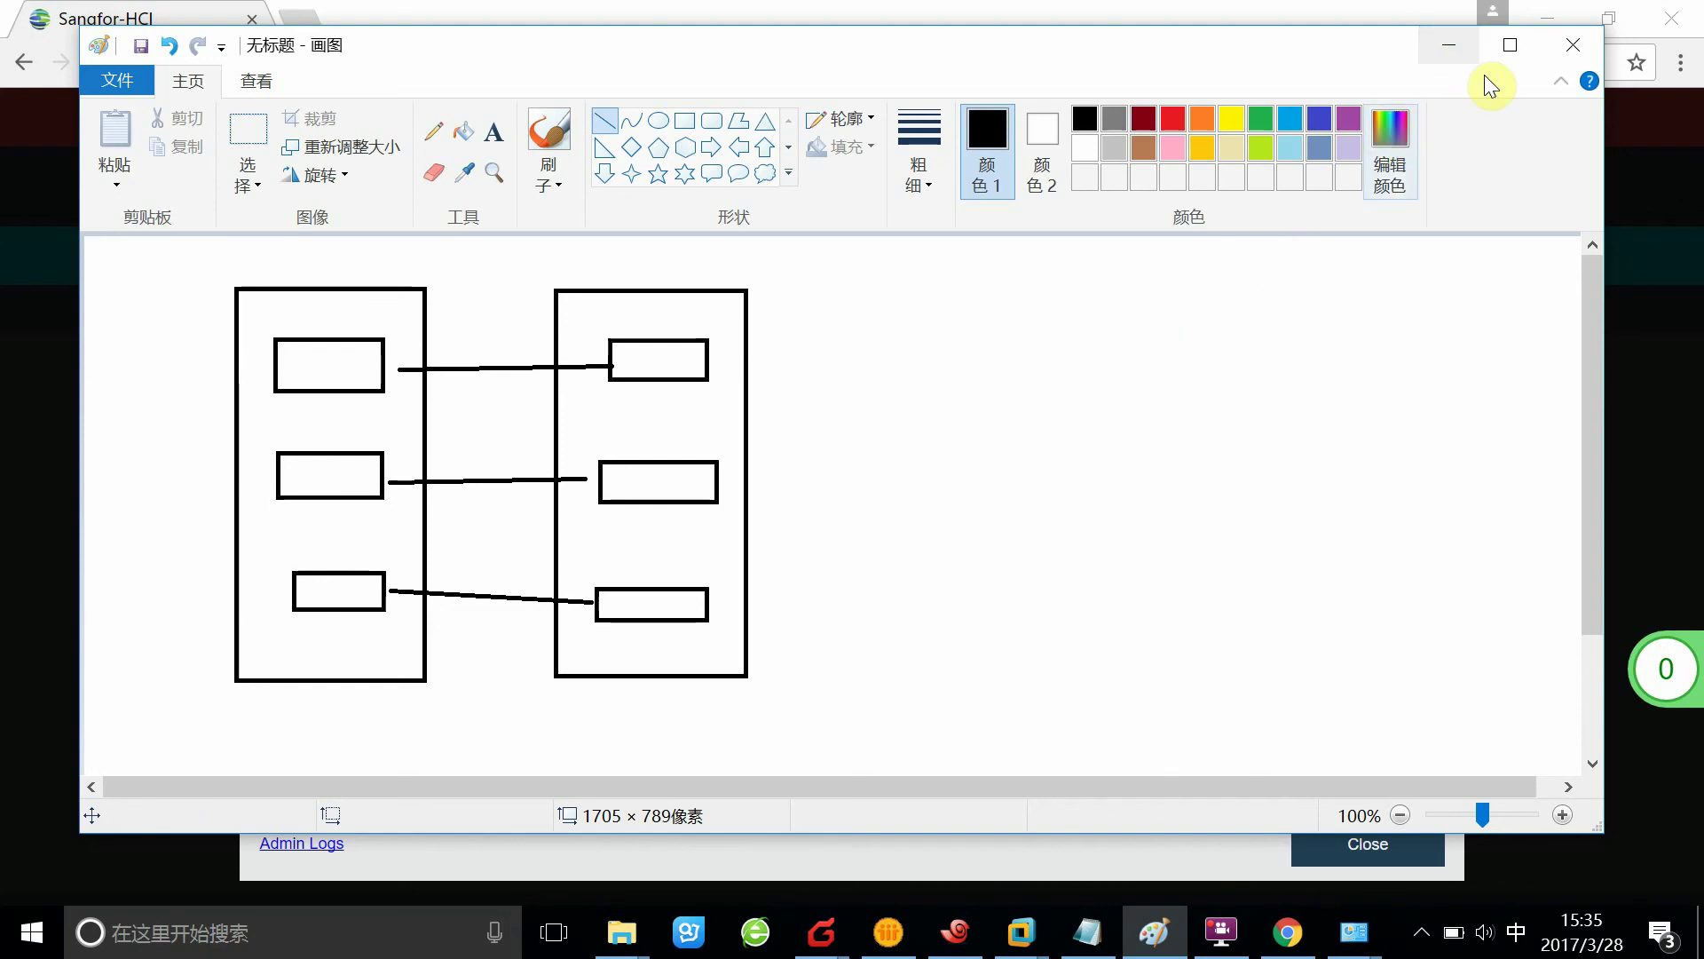
Minimize Paint and close the Tasks list and the Completed virtual storage dialog
left_click(1452, 44)
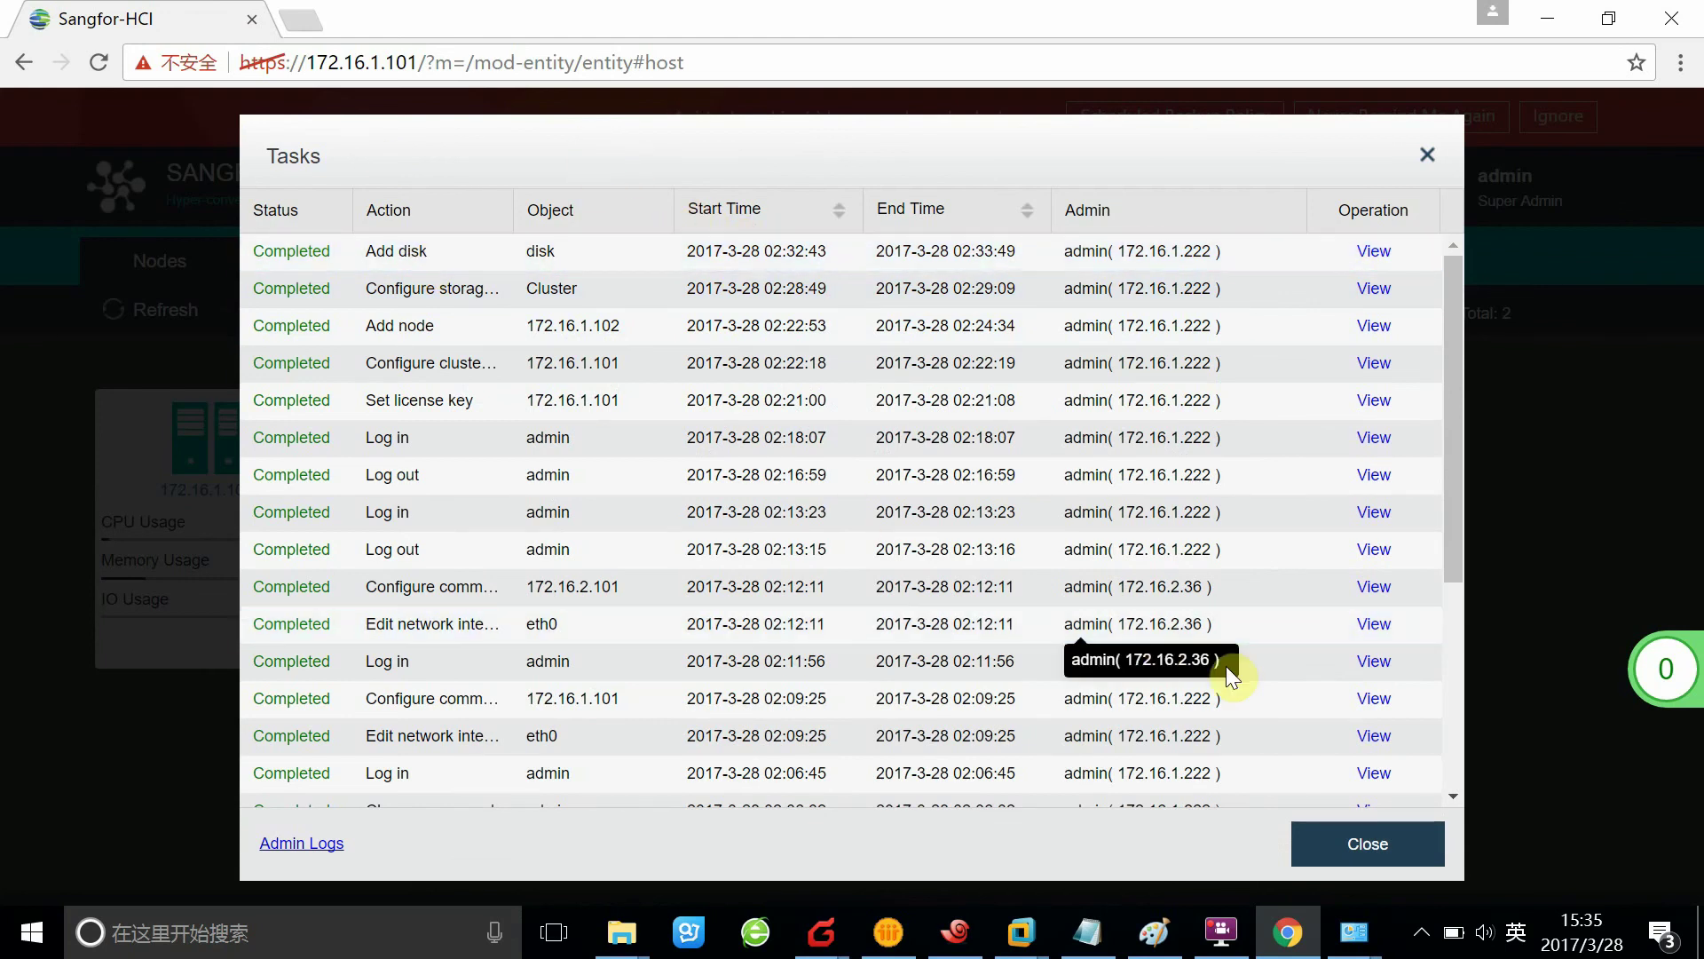
left_click(1341, 841)
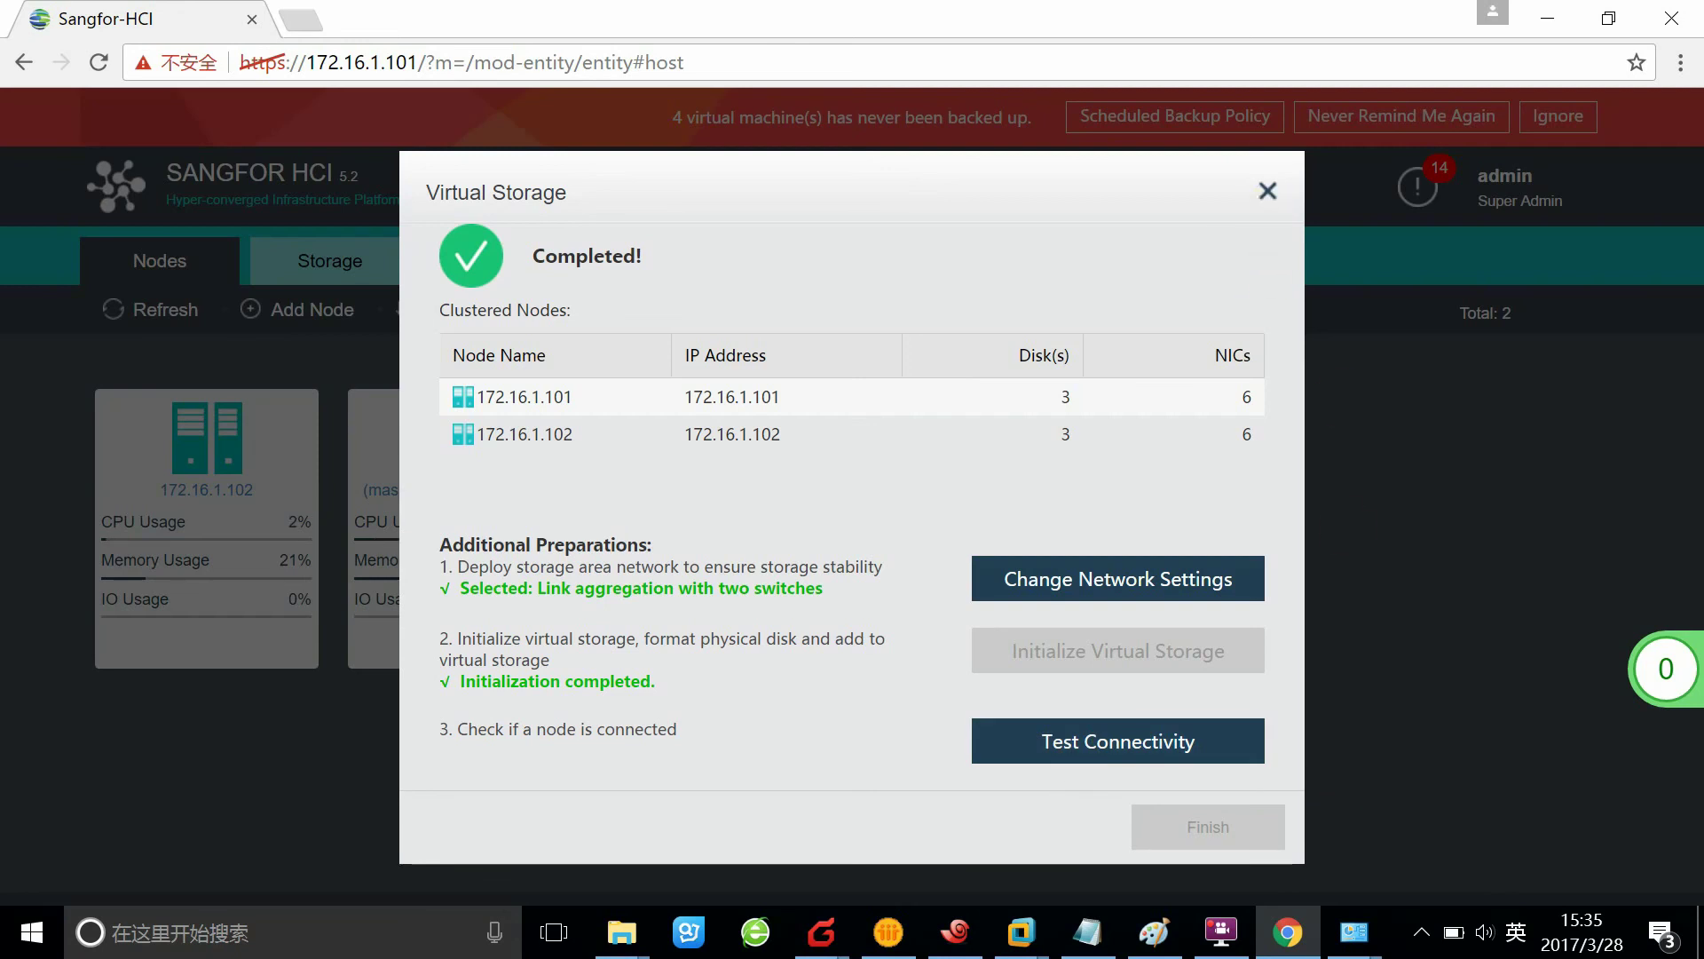
left_click(1268, 191)
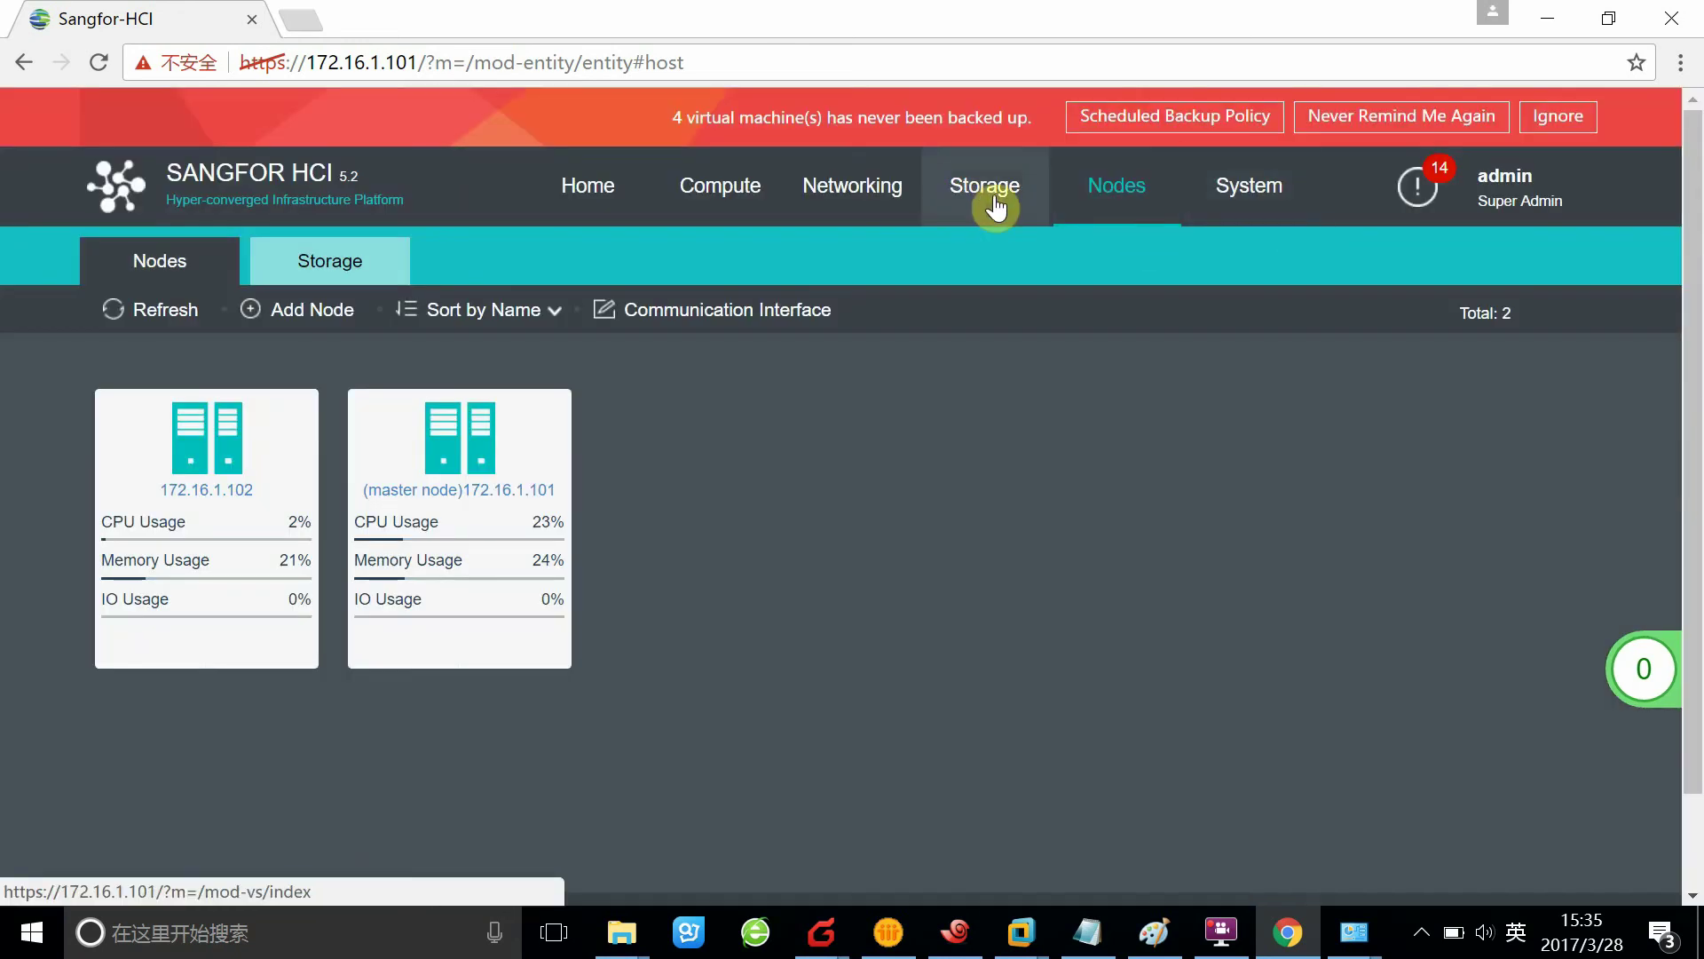
Open Storage to check its 3.27 TB summary, then view the empty Permissions list
left_click(965, 202)
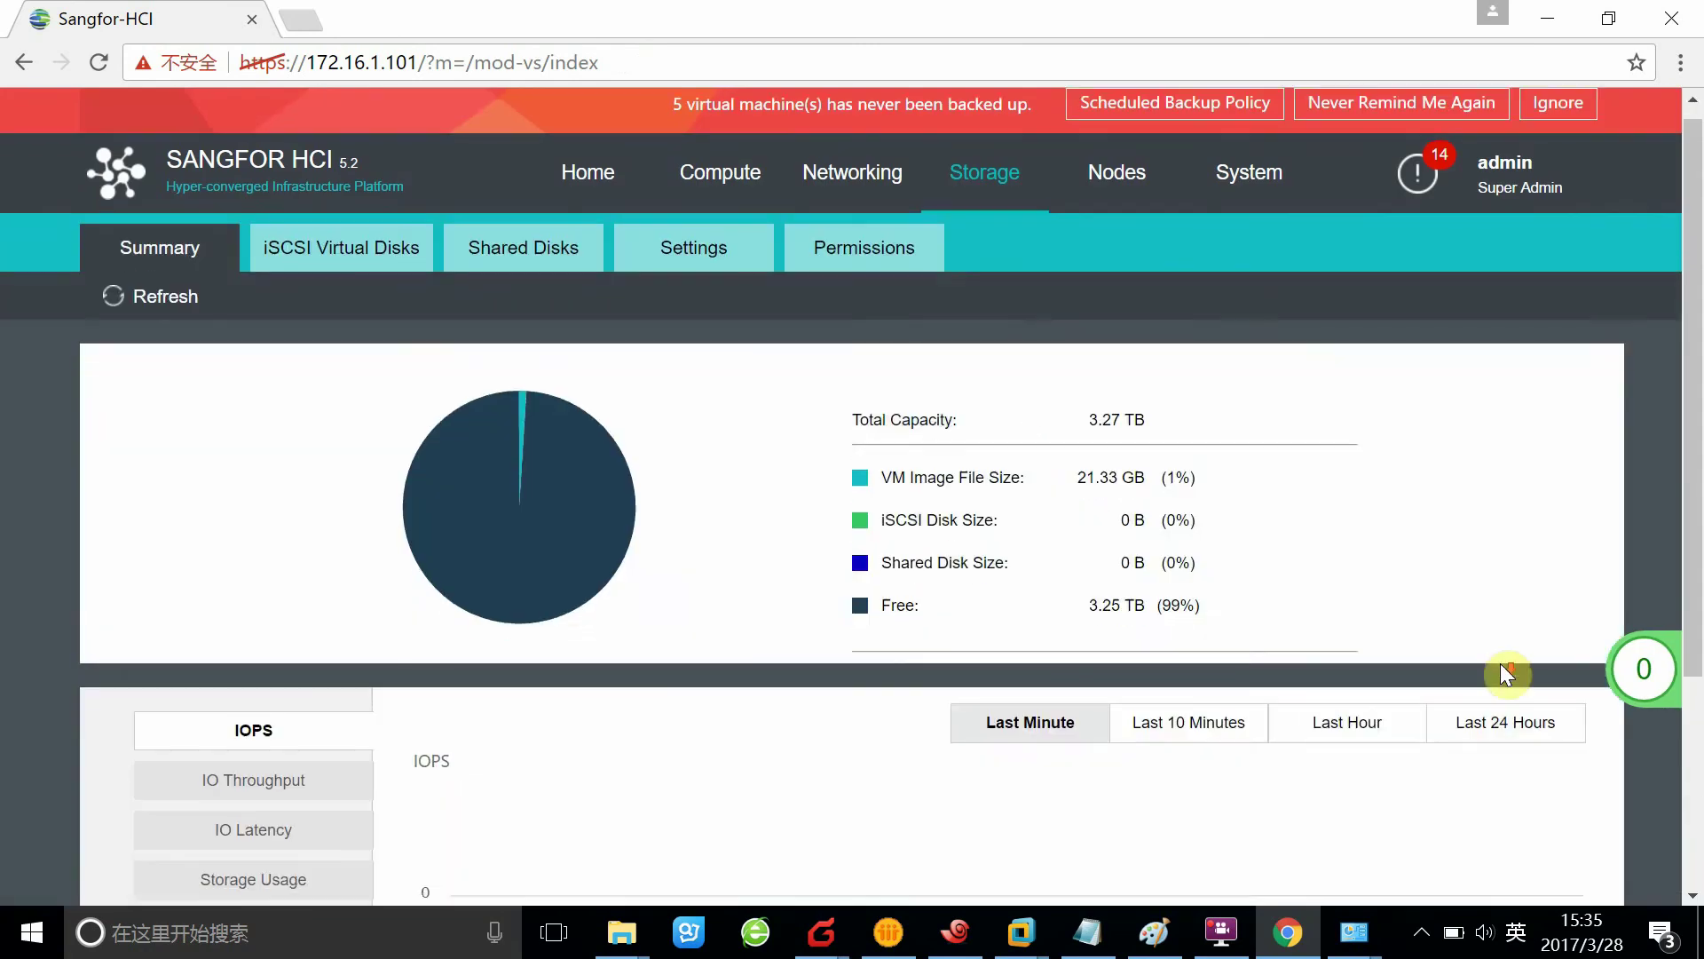
scroll(1012, 444, "down", 3)
scroll(994, 444, "up", 3)
left_click(878, 290)
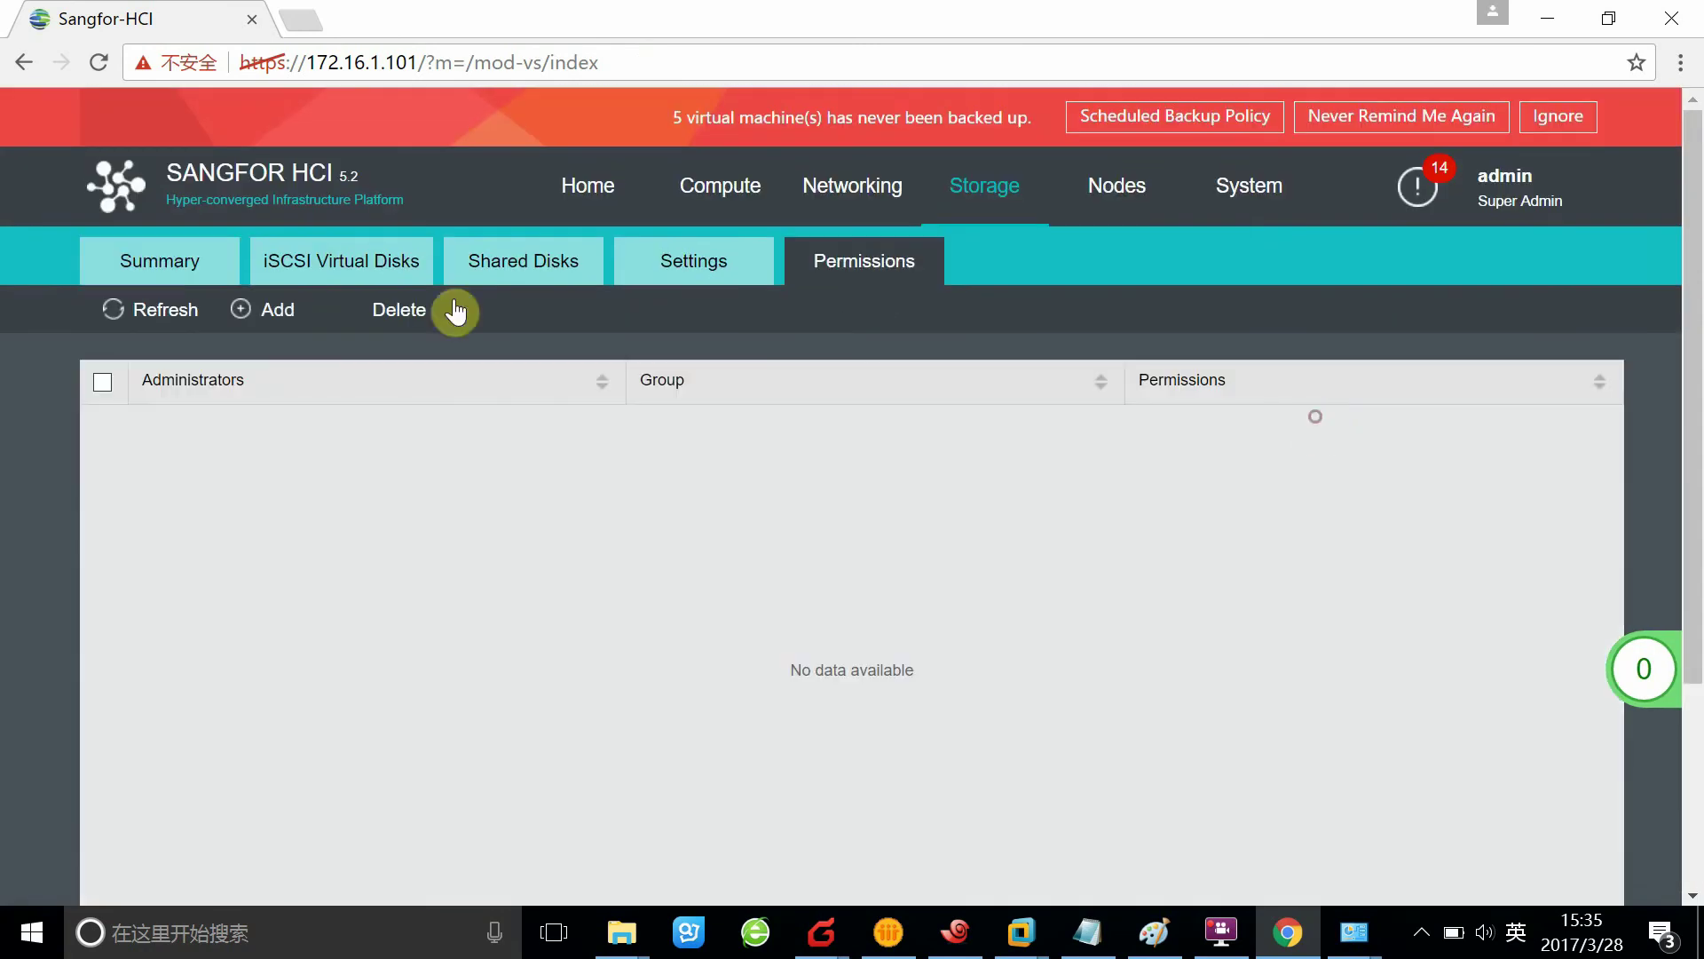